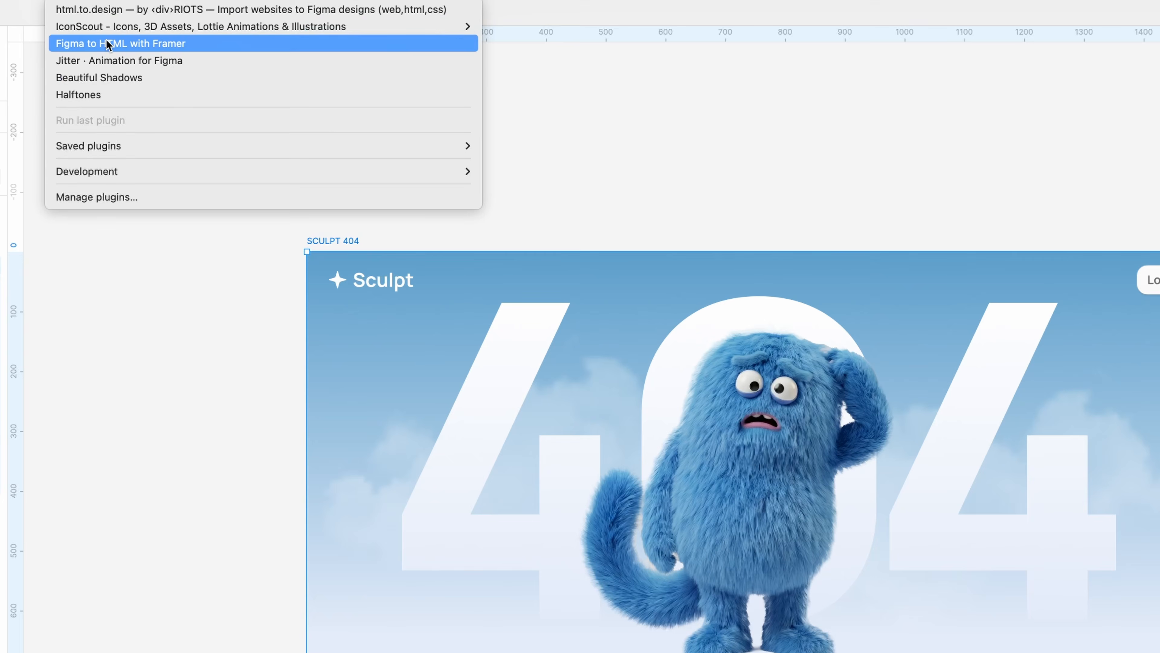
Copy the SCULPT 404 frame to the clipboard with the Figma to HTML with Framer plugin
{"action": "left_click", "coordinate": [108, 40]}
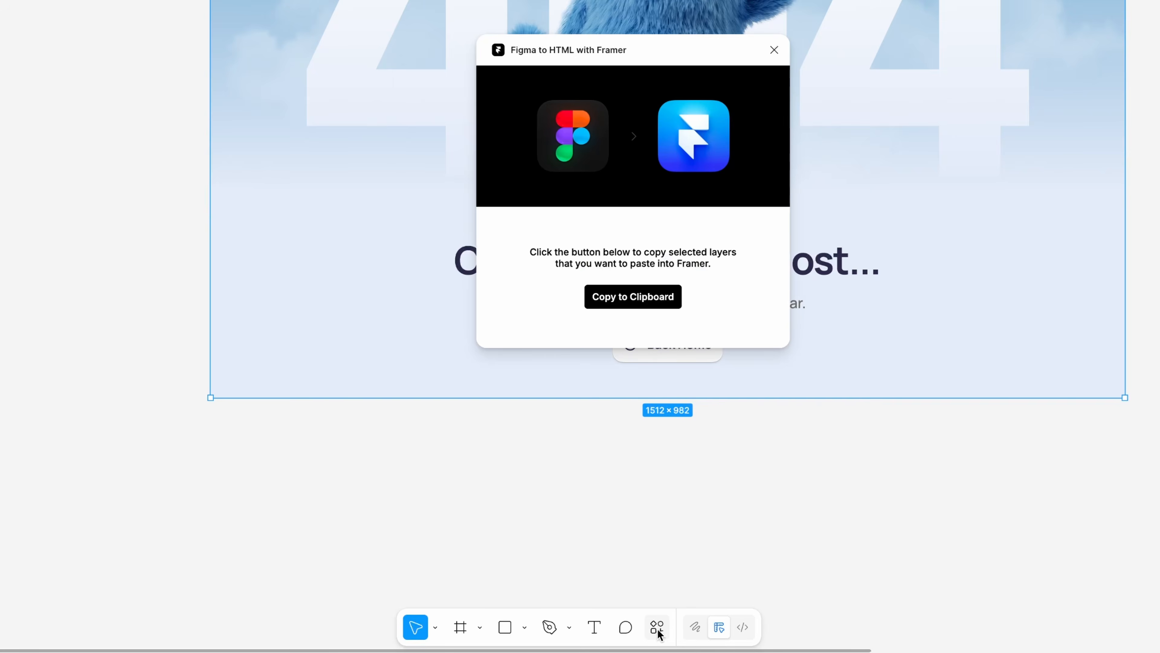
{"action": "left_click", "coordinate": [656, 627]}
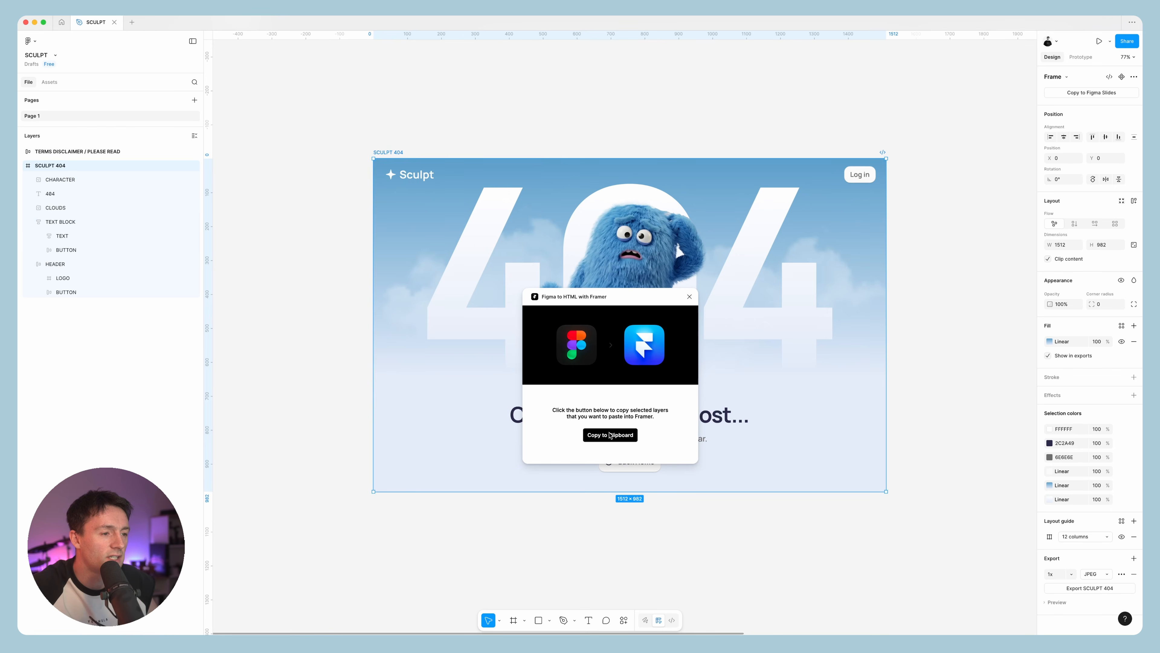
{"action": "left_click", "coordinate": [609, 435]}
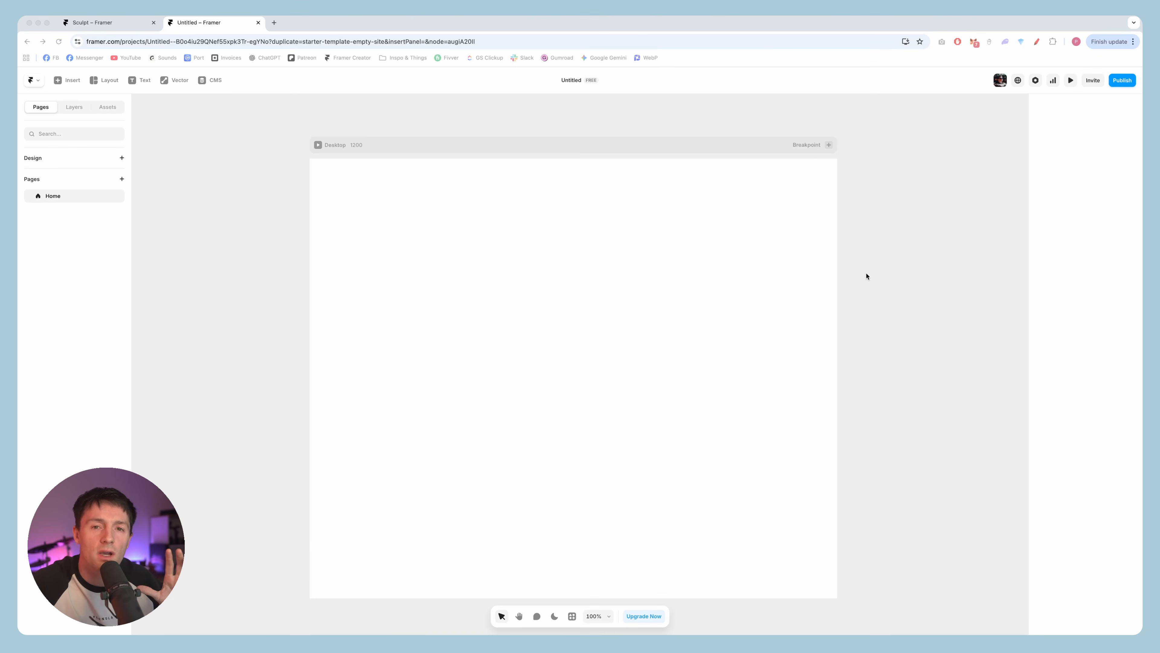
In the blank Framer project, paste the copied design into the Desktop breakpoint
{"action": "left_click", "coordinate": [892, 239]}
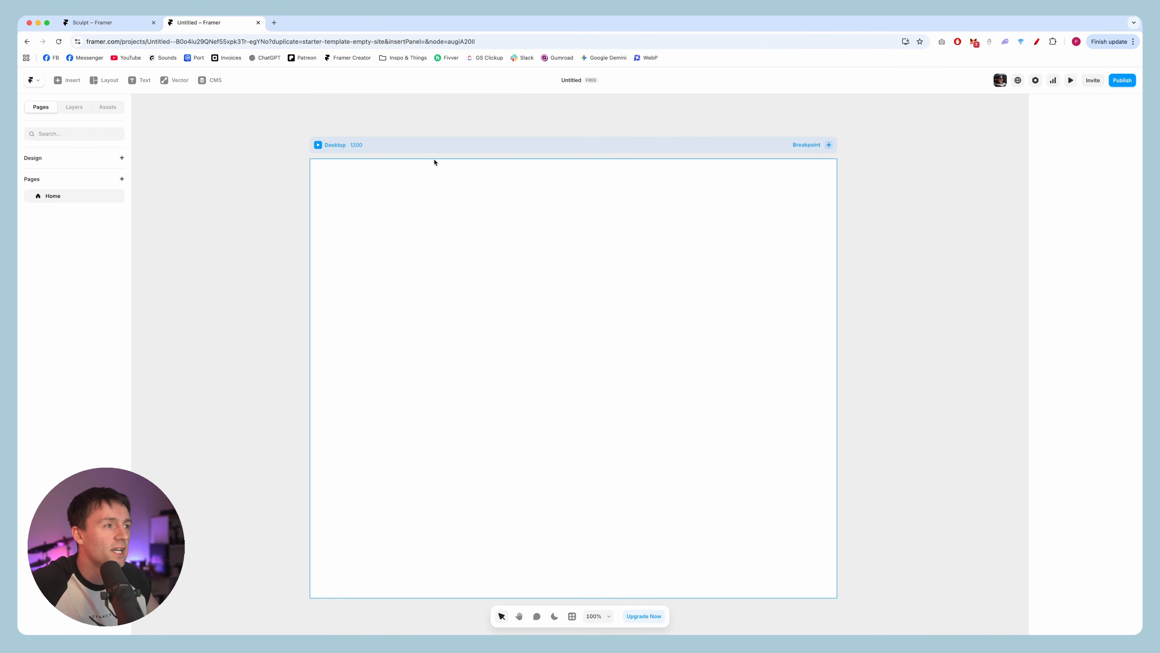
{"action": "left_click", "coordinate": [535, 145]}
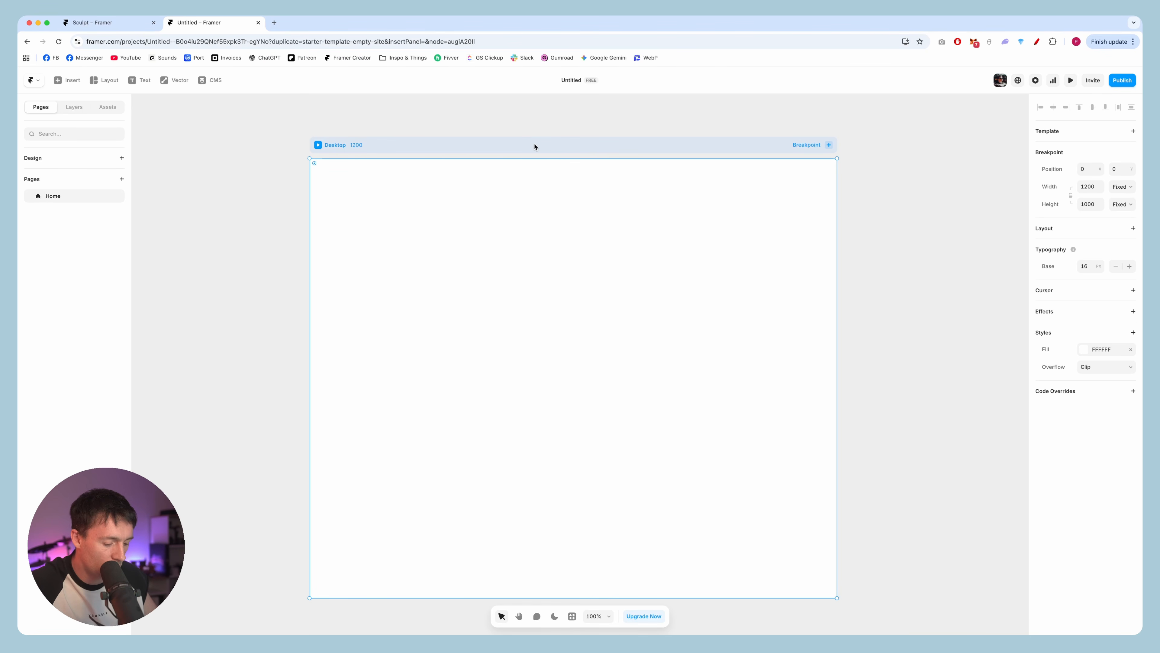
{"action": "key", "text": "super+v"}
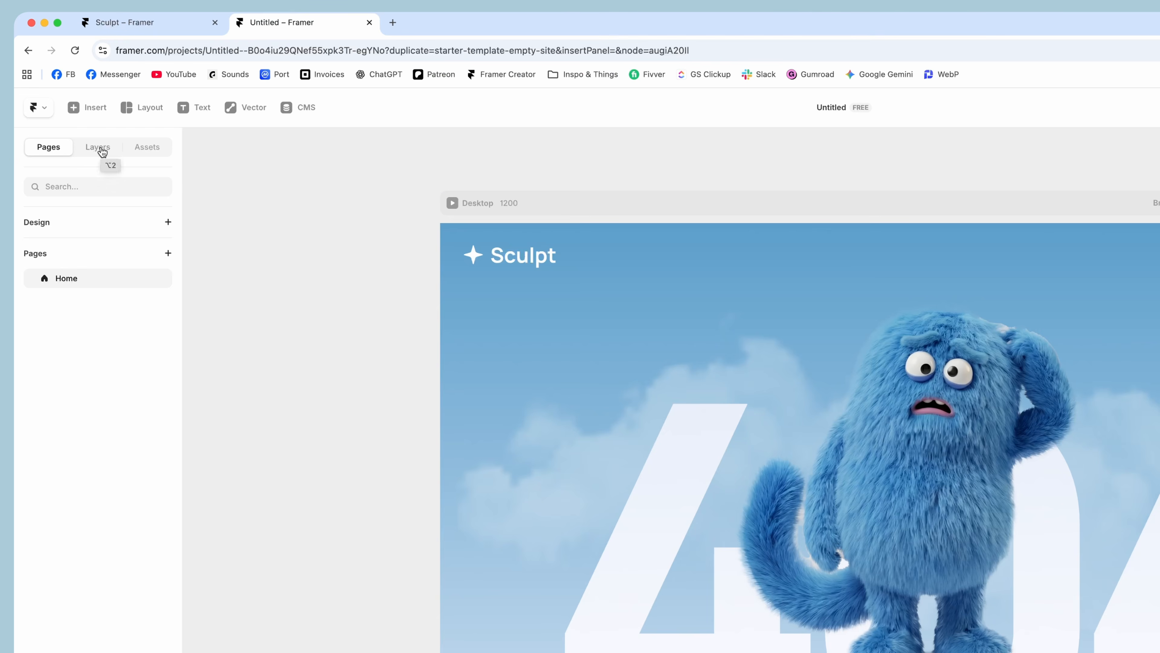
Expand the Desktop, SCULPT 404 and TEXT BLOCK layers and compare the pasted layer structure with the Figma source
{"action": "left_click", "coordinate": [75, 108]}
{"action": "left_click", "coordinate": [31, 252]}
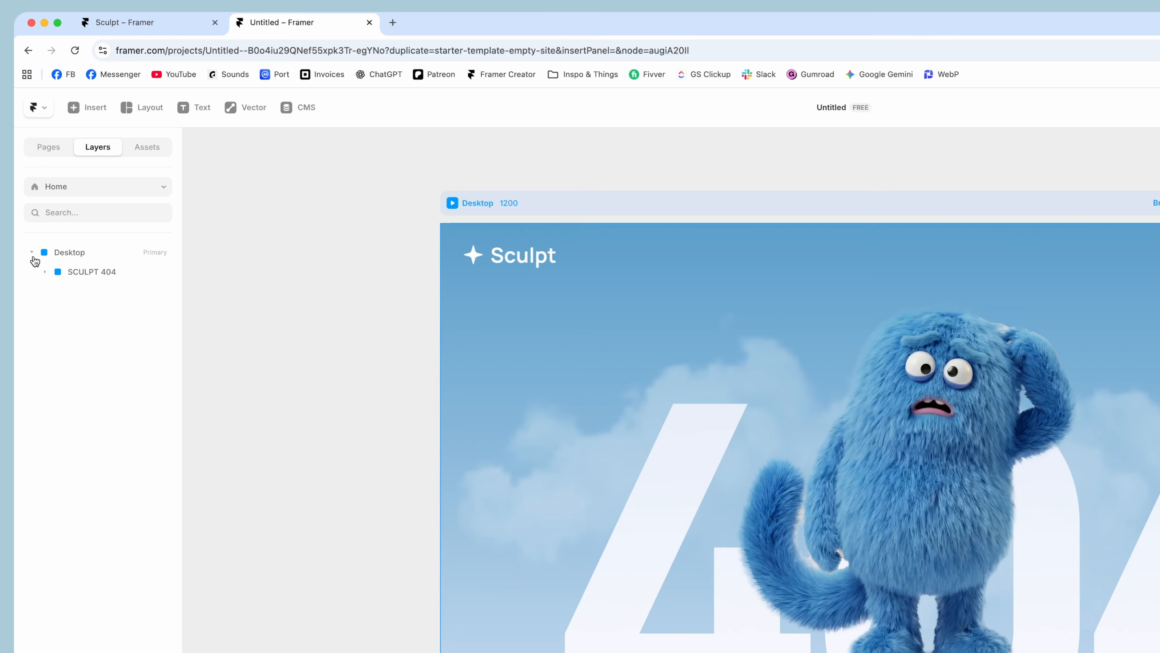
{"action": "left_click", "coordinate": [44, 270]}
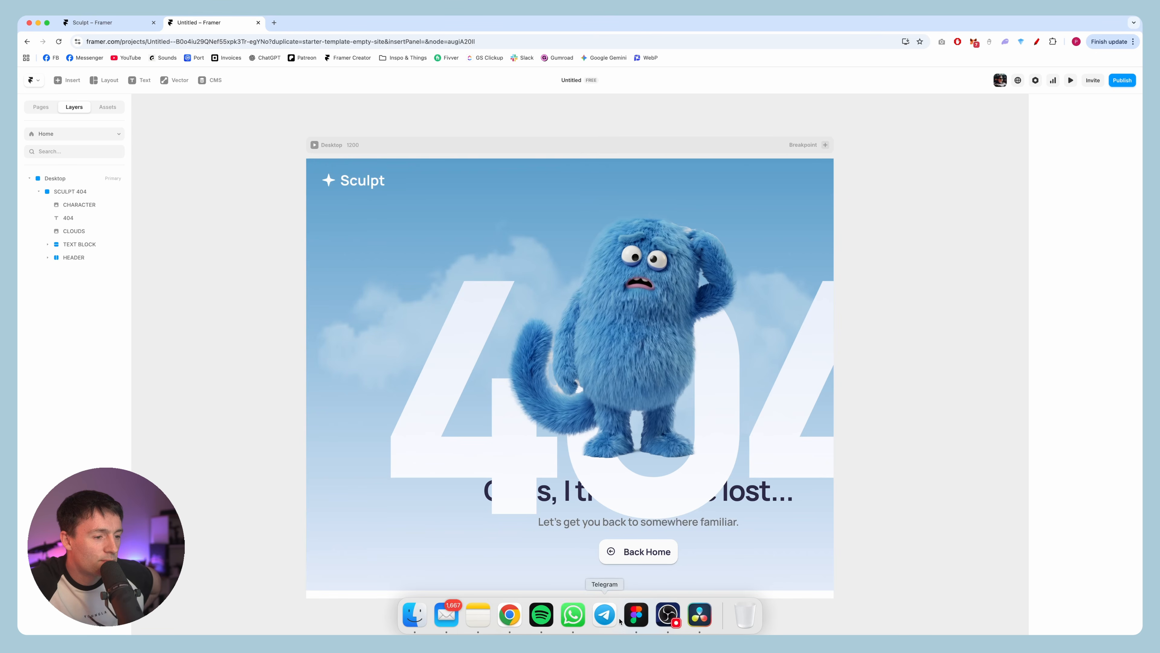
{"action": "left_click", "coordinate": [635, 614]}
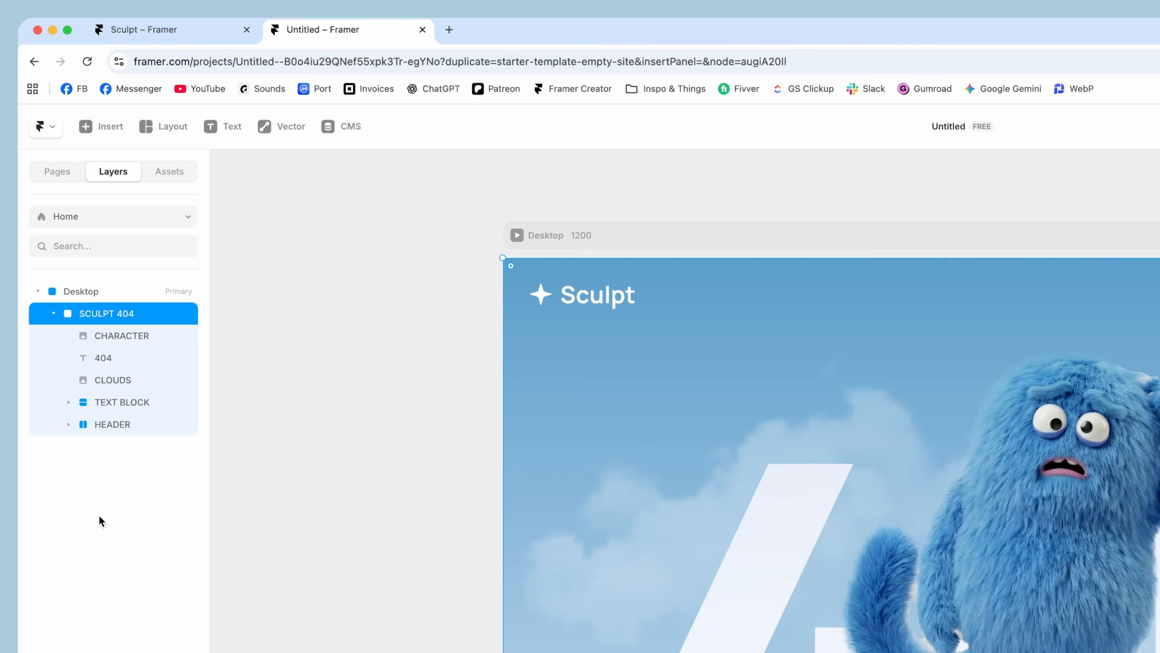
{"action": "left_click", "coordinate": [58, 295]}
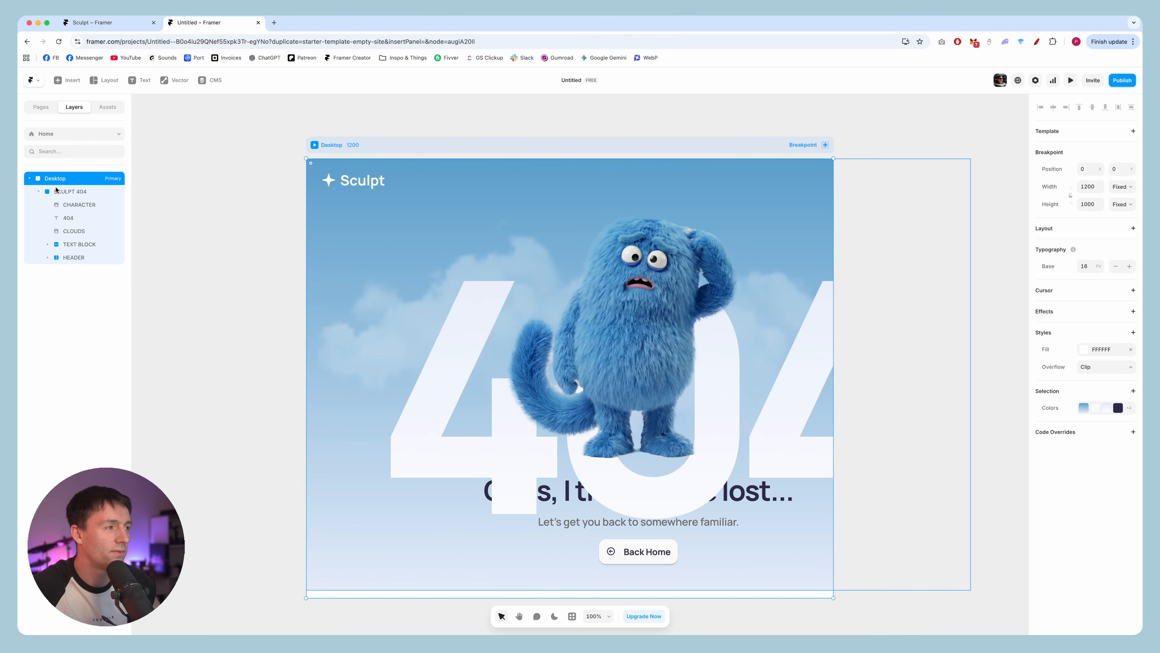
{"action": "left_click", "coordinate": [65, 192]}
{"action": "left_click", "coordinate": [65, 242]}
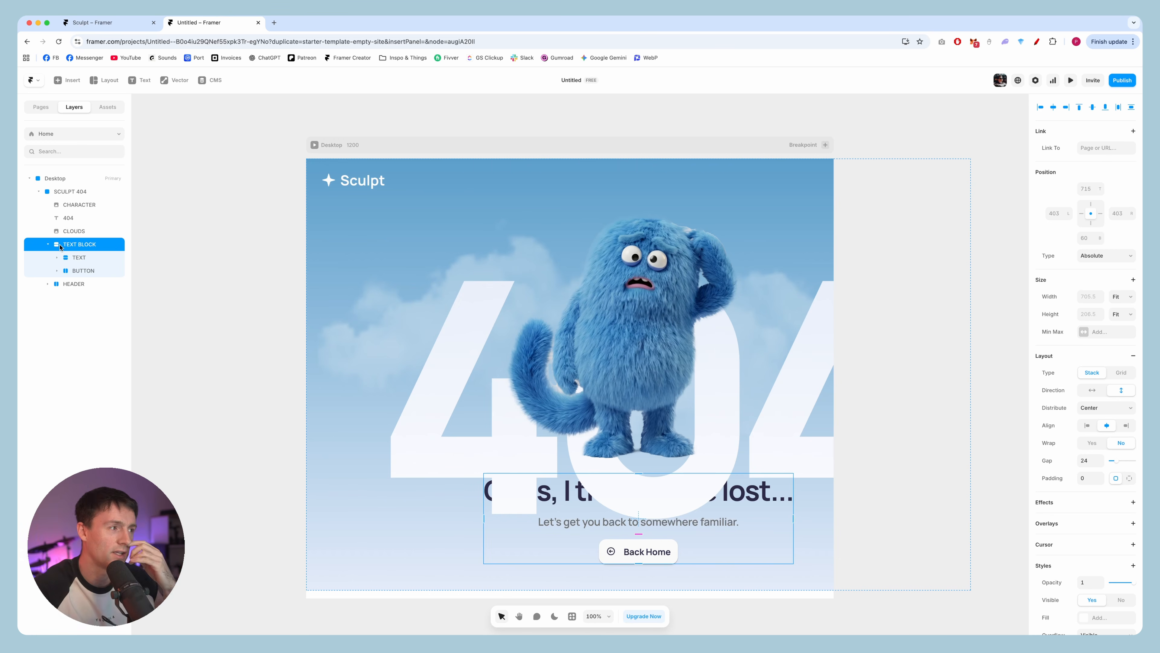
{"action": "left_click", "coordinate": [243, 233]}
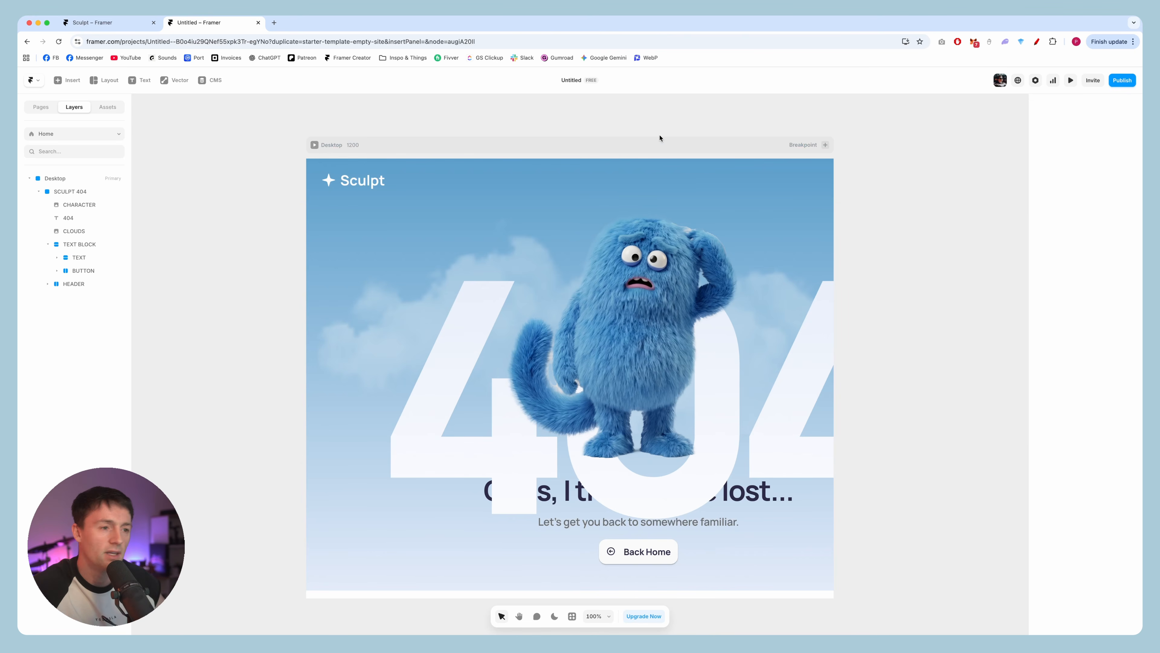
Preview the Desktop page and check how it responds at wider, taller and narrower sizes, then return to the canvas
{"action": "scroll", "coordinate": [660, 138], "scroll_direction": "down", "scroll_amount": 1}
{"action": "left_click", "coordinate": [616, 121]}
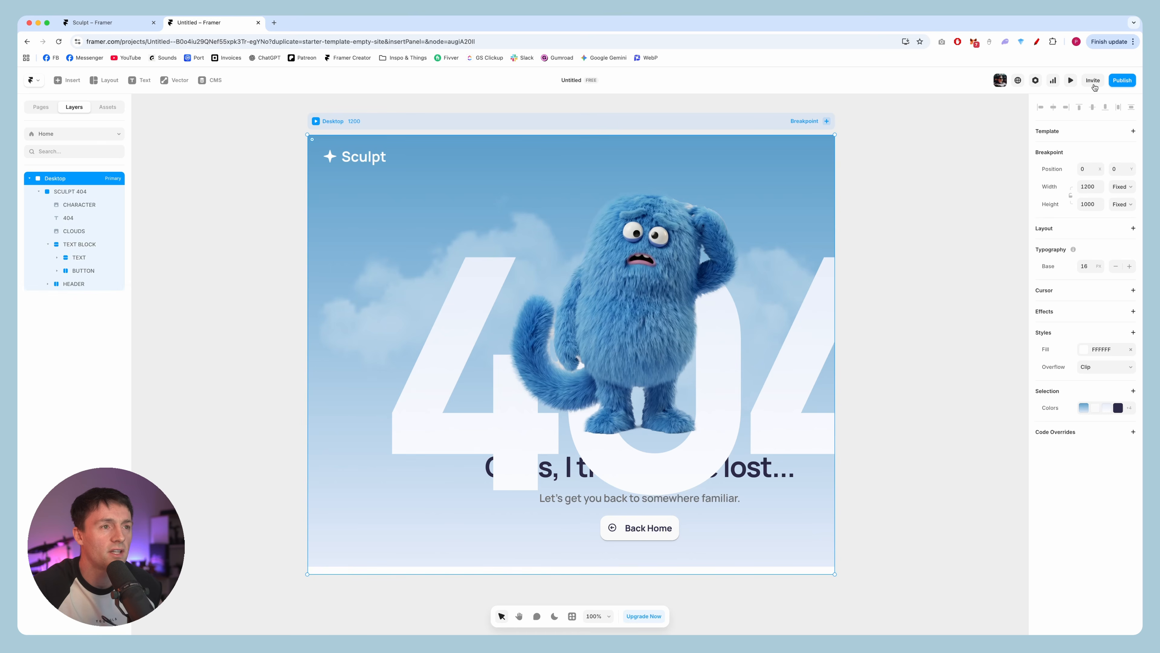
{"action": "left_click", "coordinate": [1070, 80]}
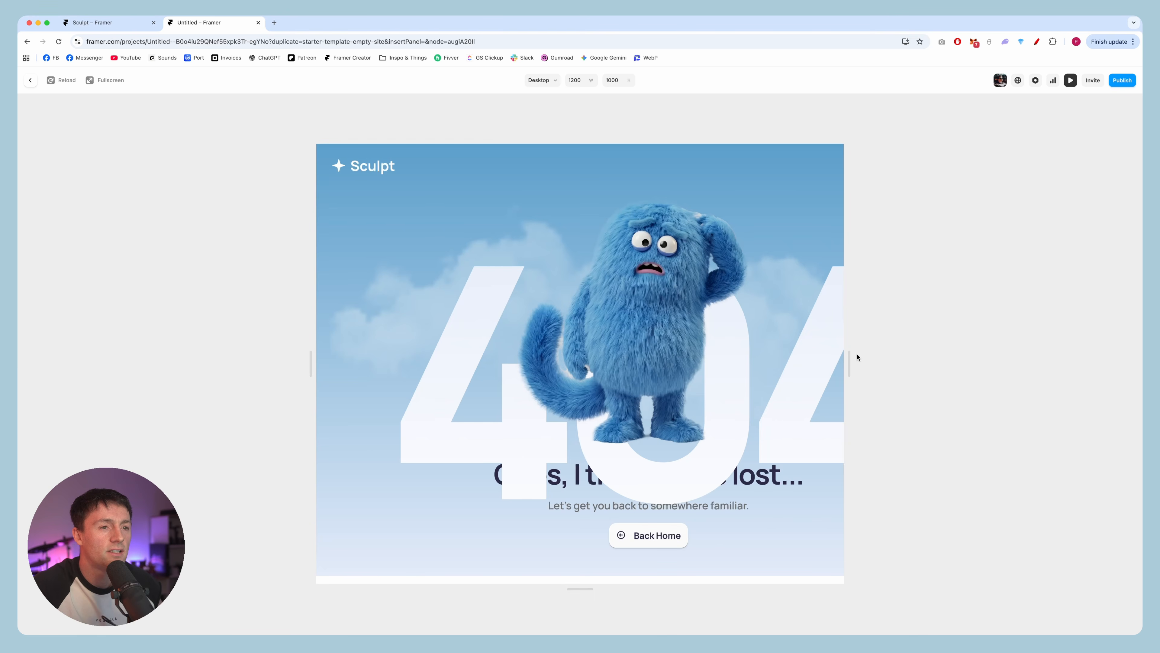
{"action": "left_click_drag", "start_coordinate": [848, 363], "coordinate": [1017, 366]}
{"action": "left_click_drag", "start_coordinate": [580, 589], "coordinate": [581, 628]}
{"action": "left_click_drag", "start_coordinate": [1017, 364], "coordinate": [883, 365]}
{"action": "left_click", "coordinate": [28, 82]}
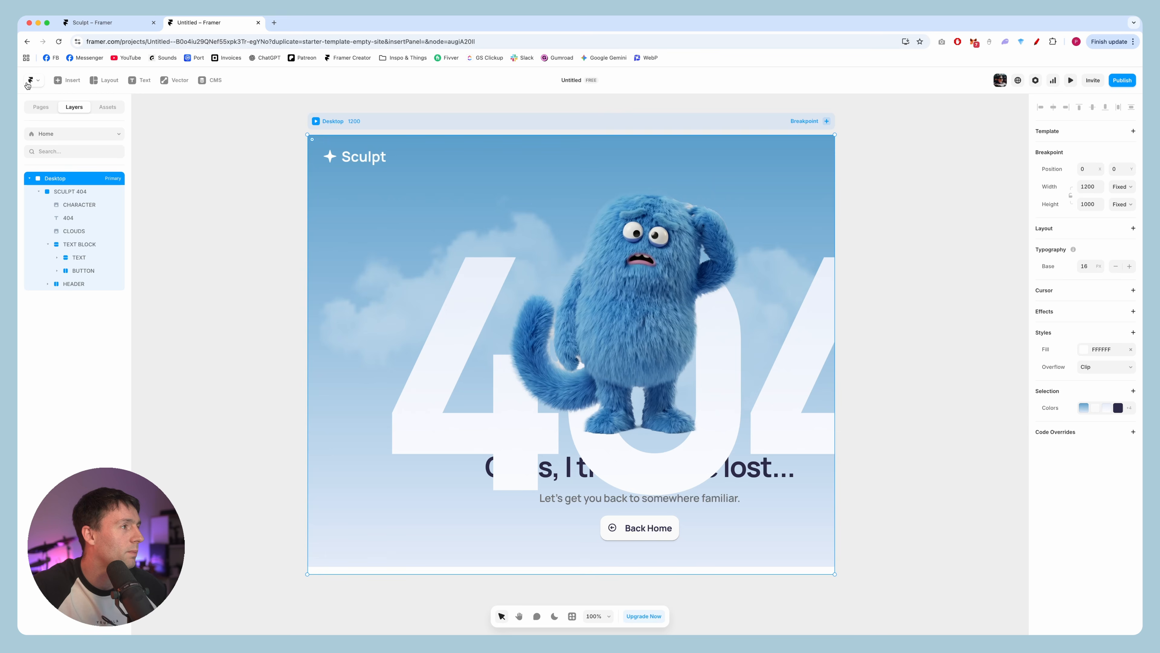
Copy the SCULPT 404 frame's style onto the Desktop breakpoint and remove the gradient fill from SCULPT 404
{"action": "left_click", "coordinate": [82, 192]}
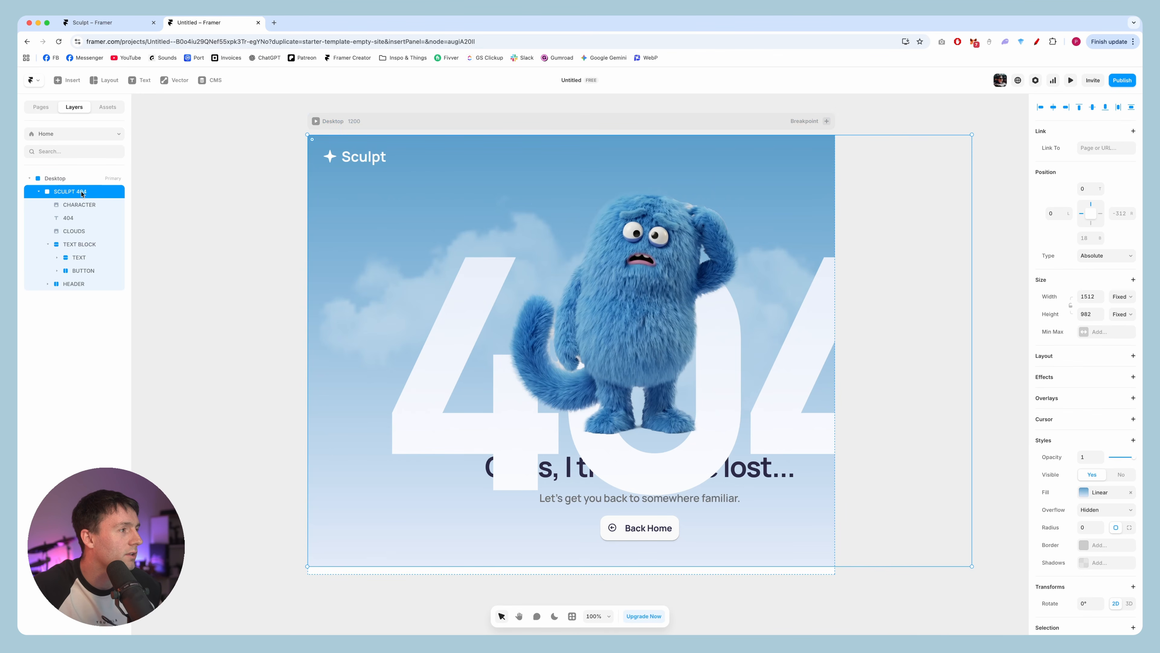
{"action": "left_click", "coordinate": [39, 191]}
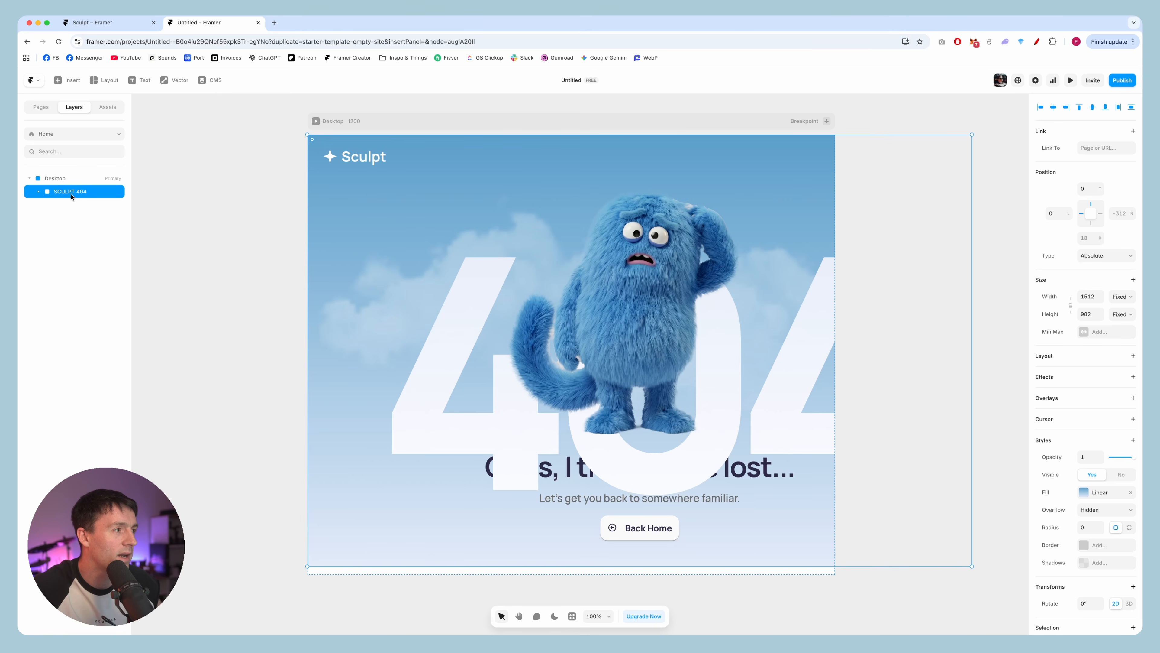
{"action": "right_click", "coordinate": [68, 192]}
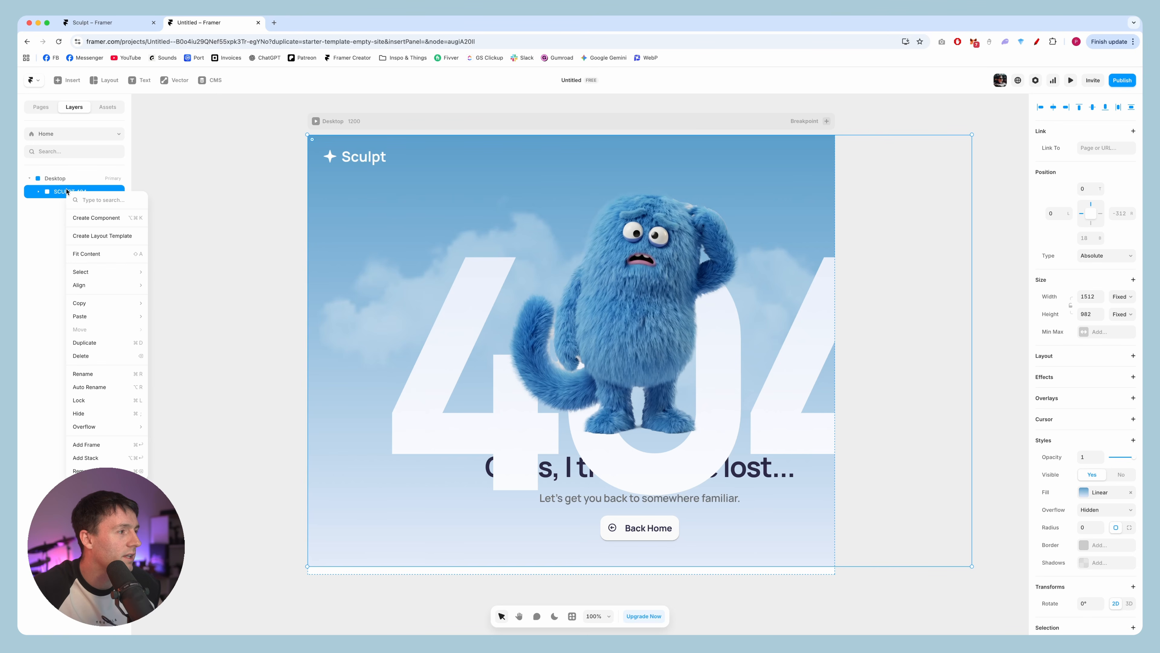
{"action": "left_click", "coordinate": [161, 317]}
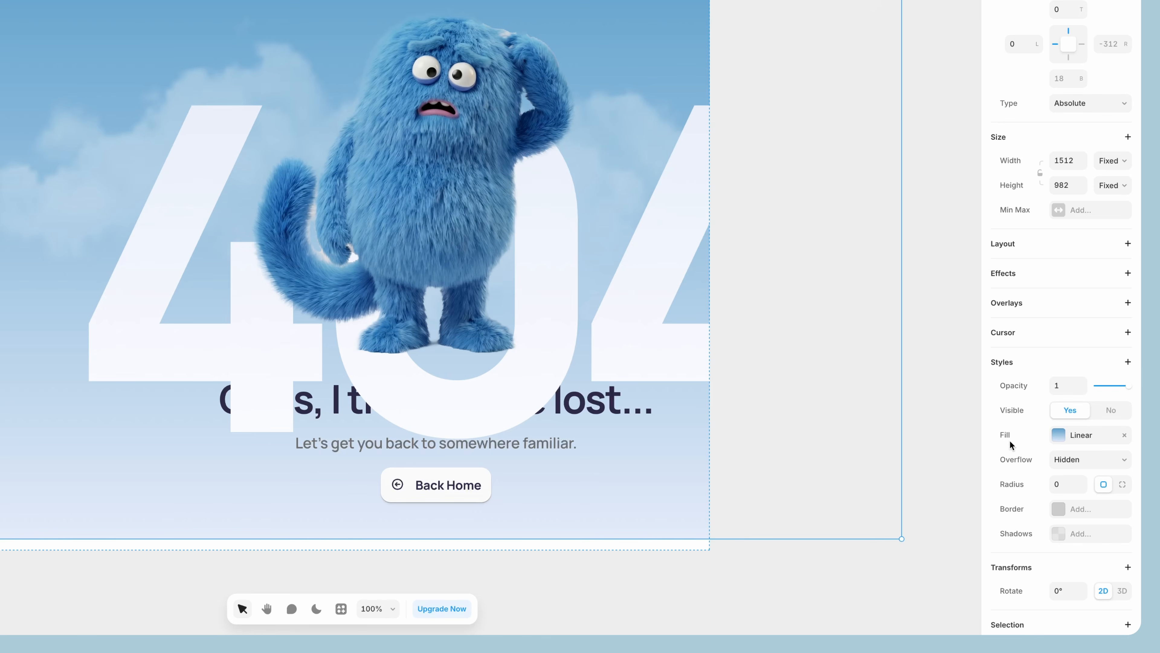
{"action": "right_click", "coordinate": [64, 178]}
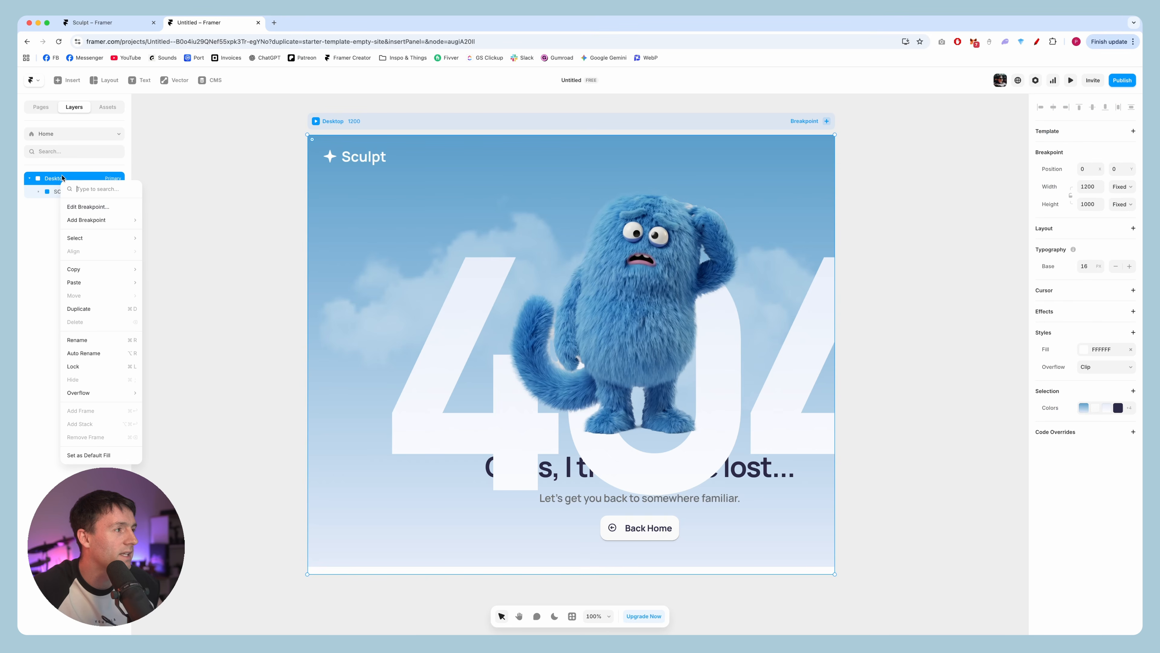
{"action": "mouse_move", "coordinate": [92, 287]}
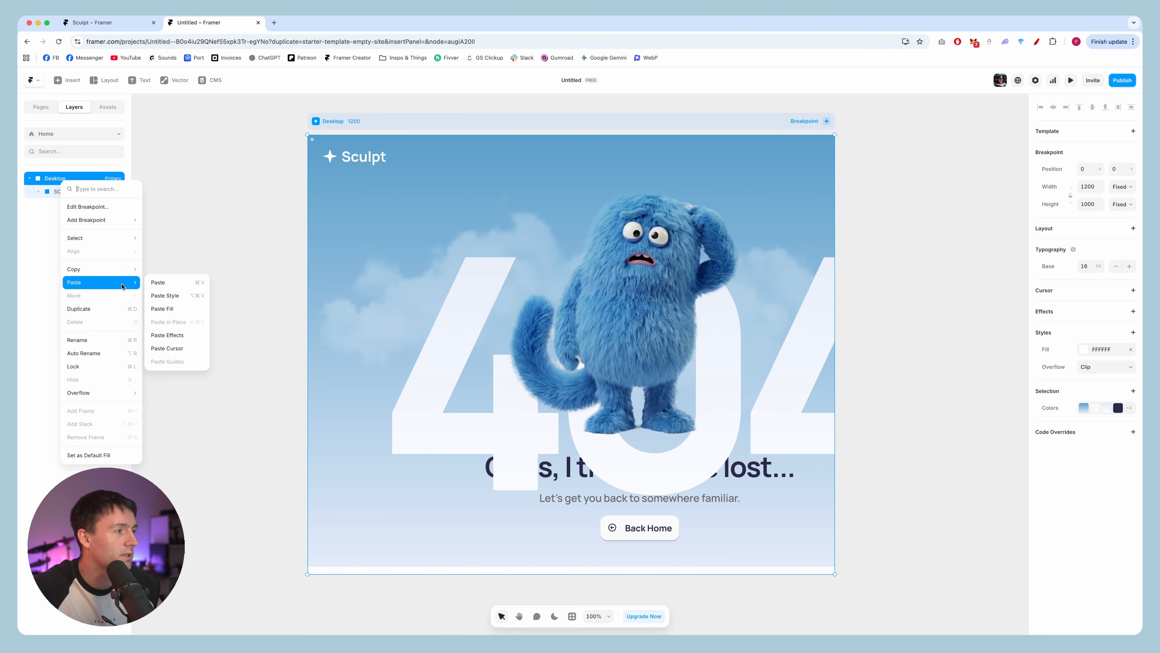
{"action": "left_click", "coordinate": [172, 296]}
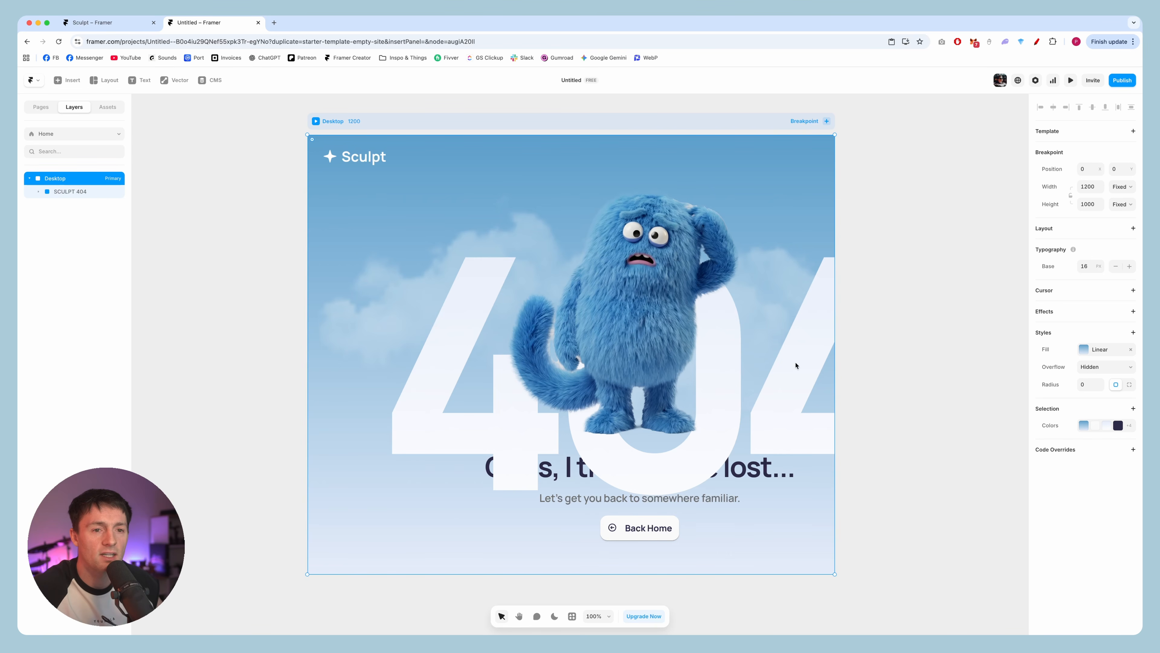
{"action": "left_click", "coordinate": [63, 194]}
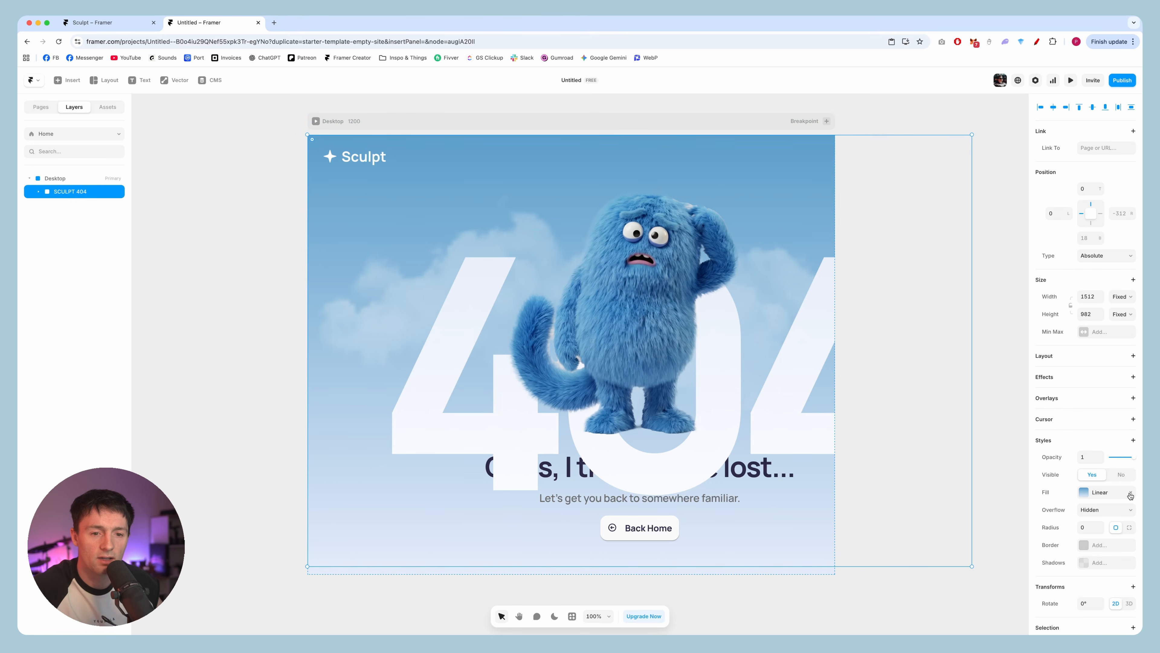
{"action": "left_click", "coordinate": [1130, 494]}
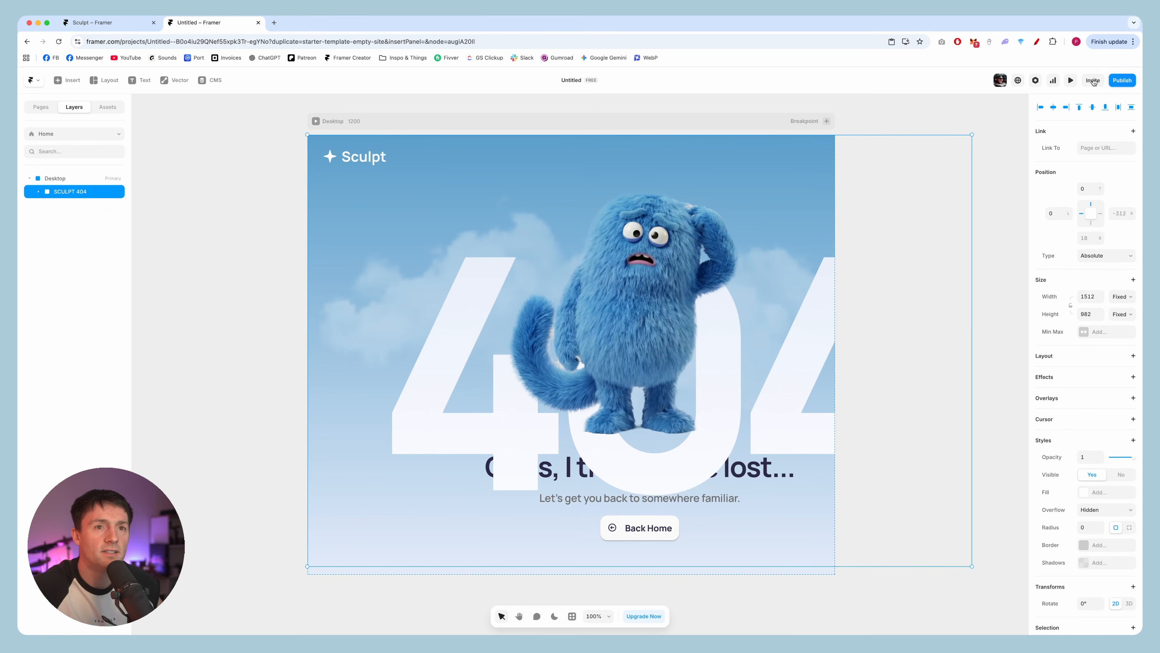
Preview the page and check the background gradient while enlarging the preview's height and width
{"action": "left_click", "coordinate": [1071, 80]}
{"action": "left_click_drag", "start_coordinate": [578, 588], "coordinate": [671, 592]}
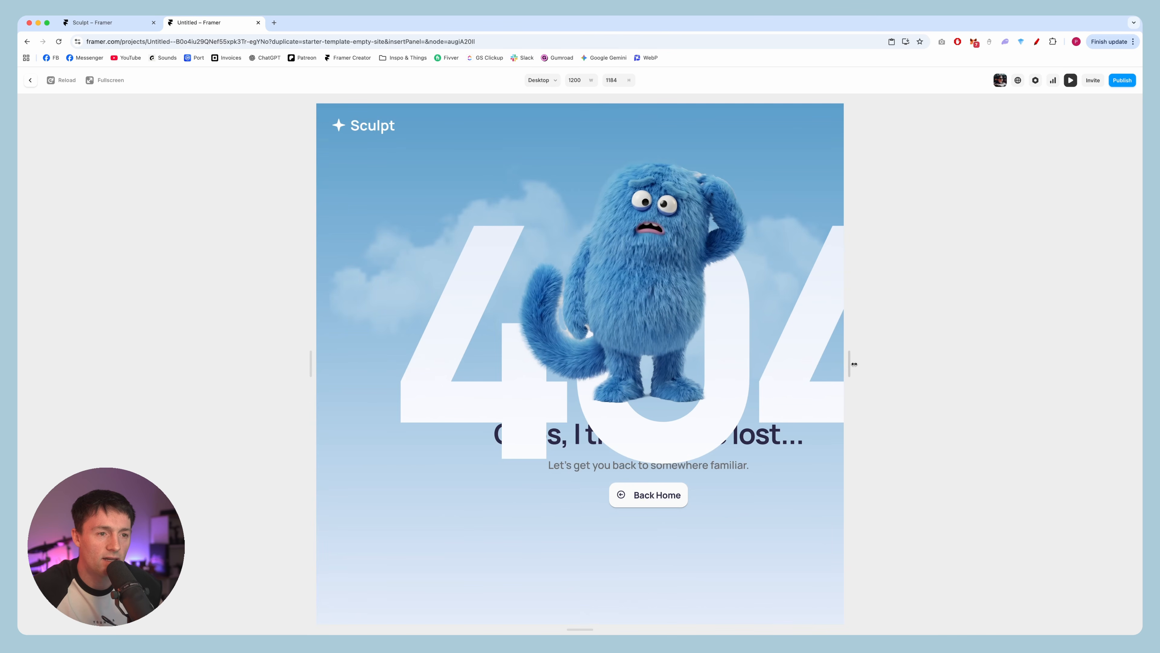
{"action": "left_click_drag", "start_coordinate": [854, 364], "coordinate": [1139, 389]}
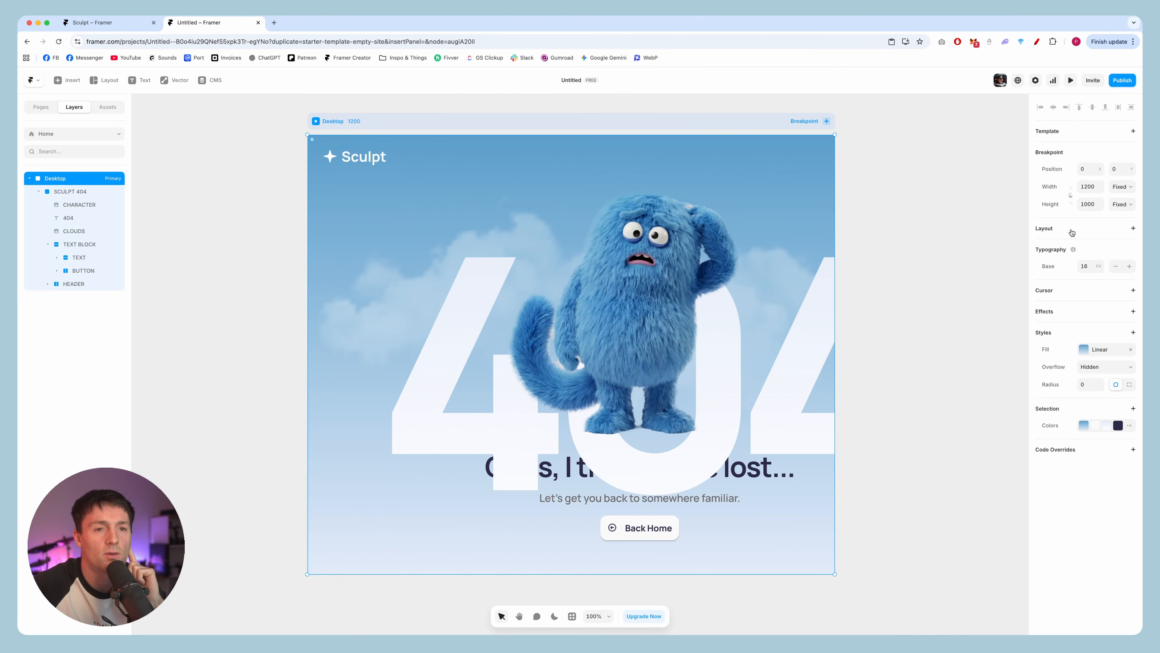
Add a stack layout to the Desktop breakpoint and move HEADER out of SCULPT 404 to sit directly above it
{"action": "left_click", "coordinate": [1072, 232]}
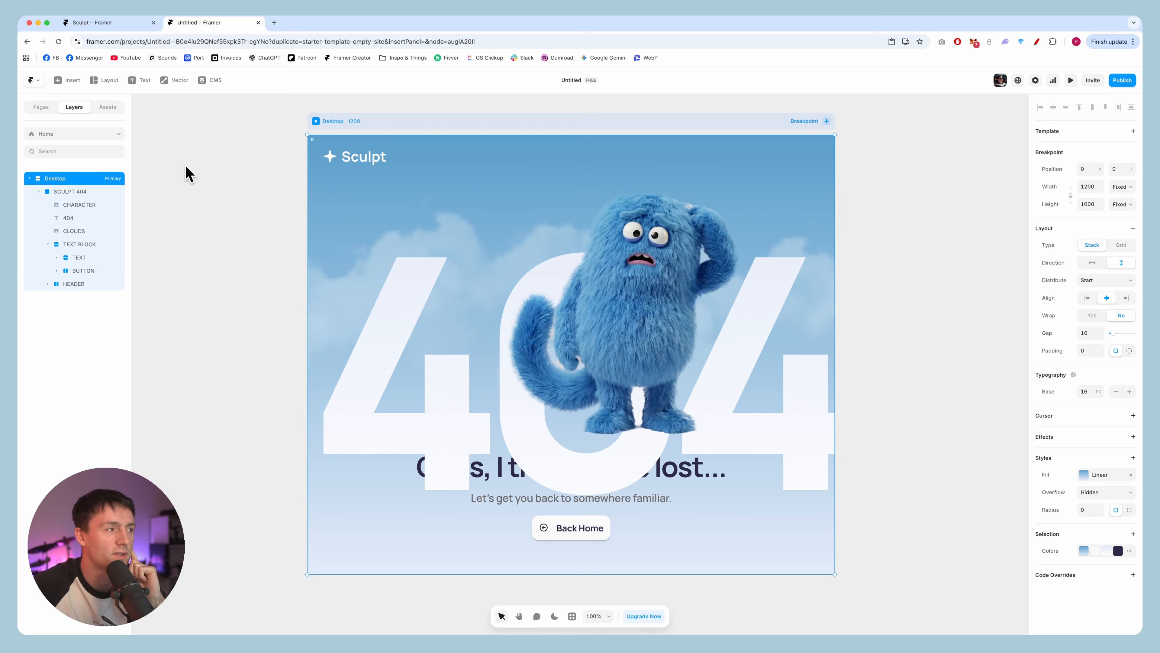
{"action": "left_click", "coordinate": [80, 284]}
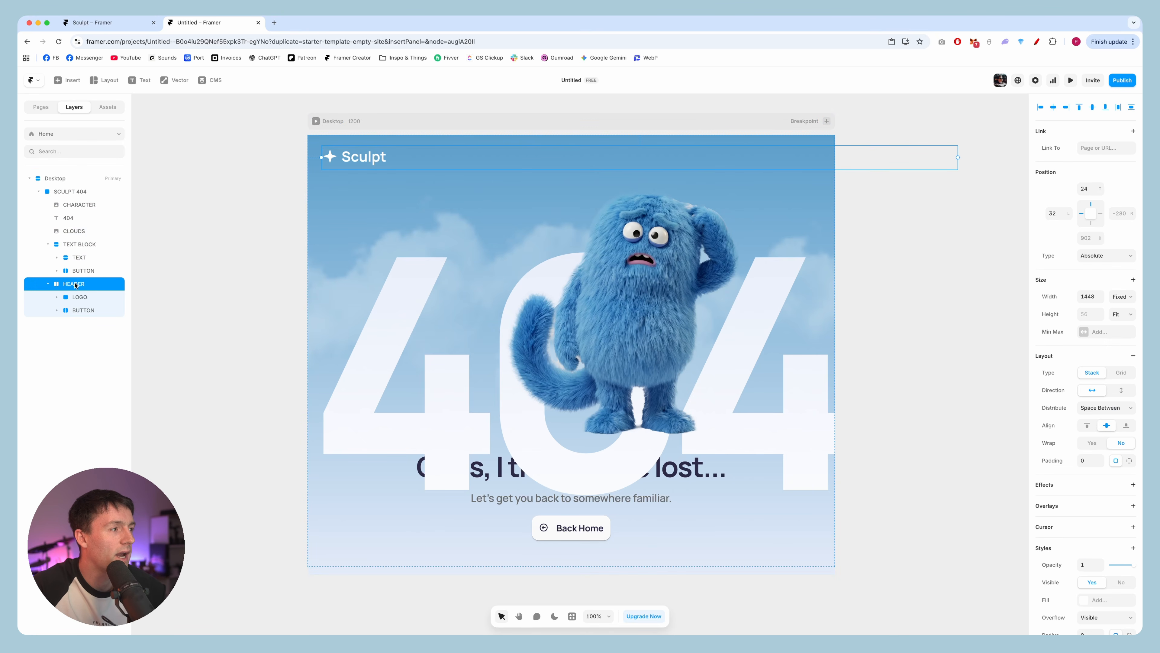
{"action": "left_click_drag", "start_coordinate": [75, 285], "coordinate": [65, 189]}
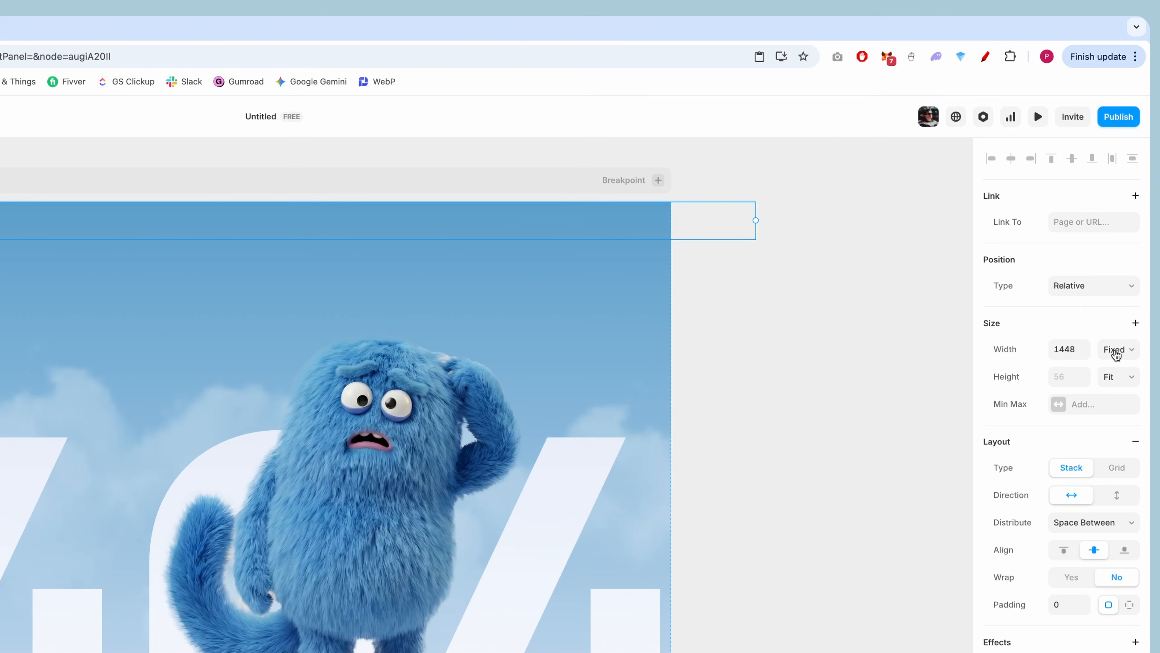
Set the HEADER's width to Fill, keeping its Space Between distribution
{"action": "left_click", "coordinate": [1115, 354]}
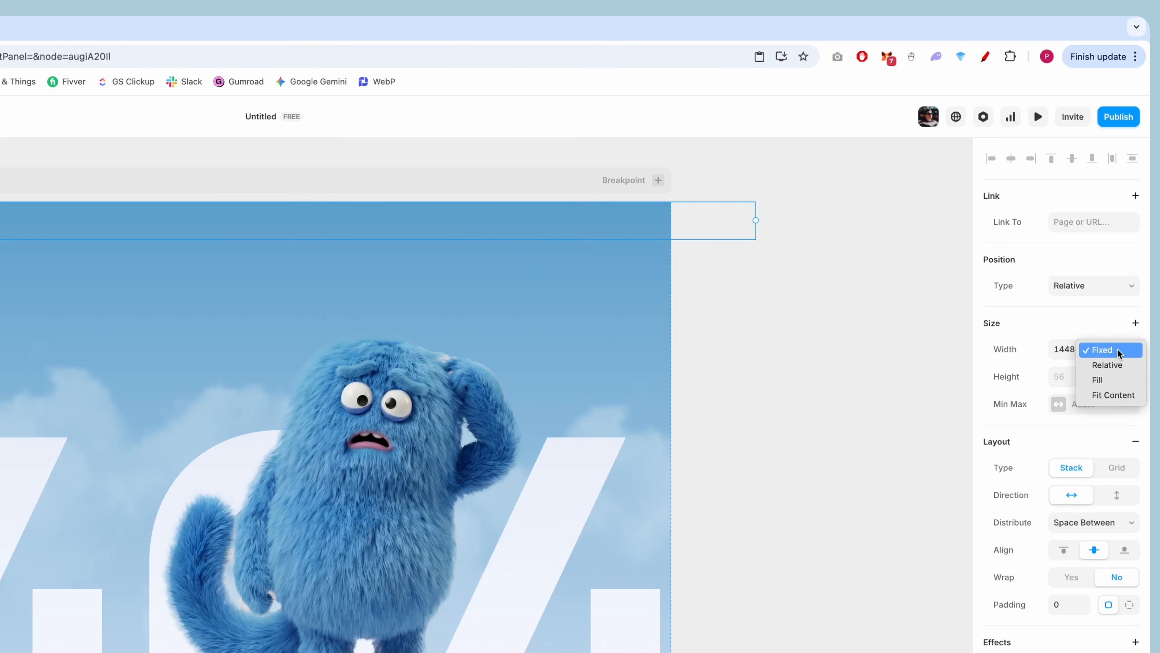
{"action": "left_click", "coordinate": [1122, 380]}
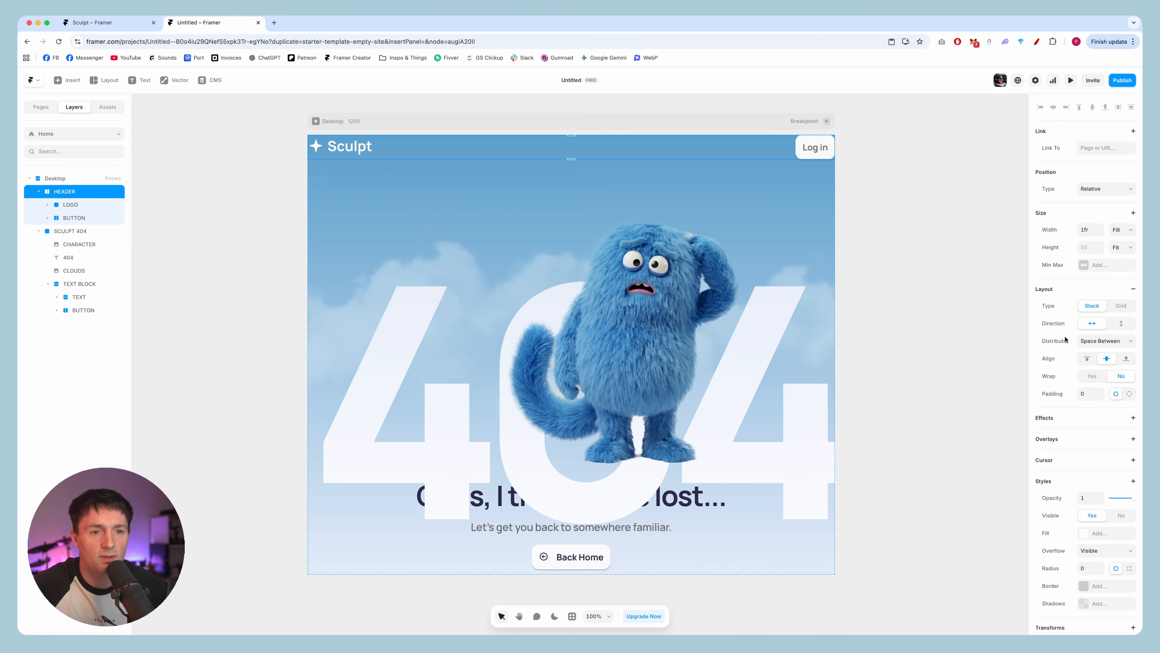
{"action": "left_click", "coordinate": [1109, 342]}
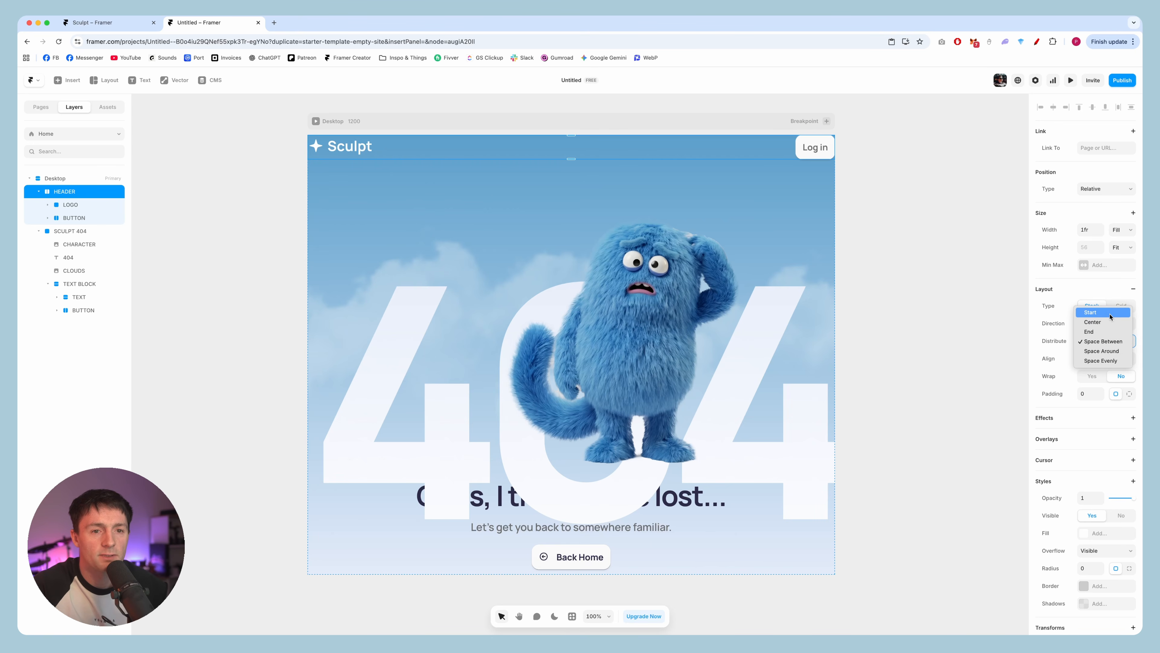
{"action": "left_click", "coordinate": [1022, 216]}
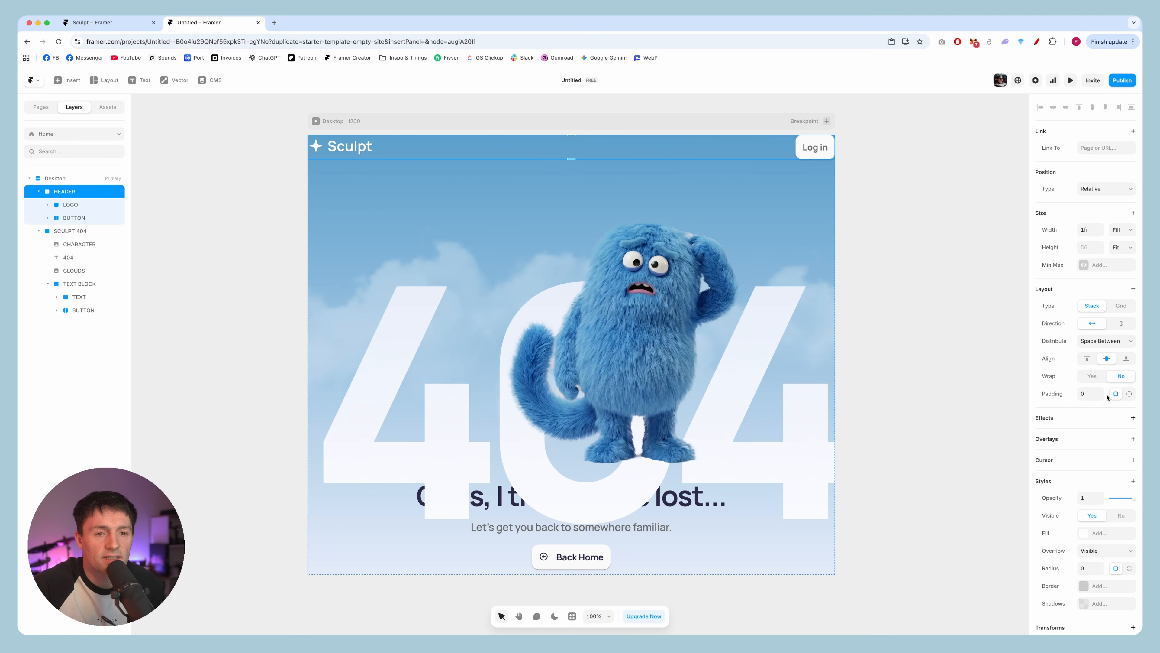
Give HEADER individual padding of 32 on the top, right and left, leaving the bottom at 0
{"action": "left_click", "coordinate": [1130, 394]}
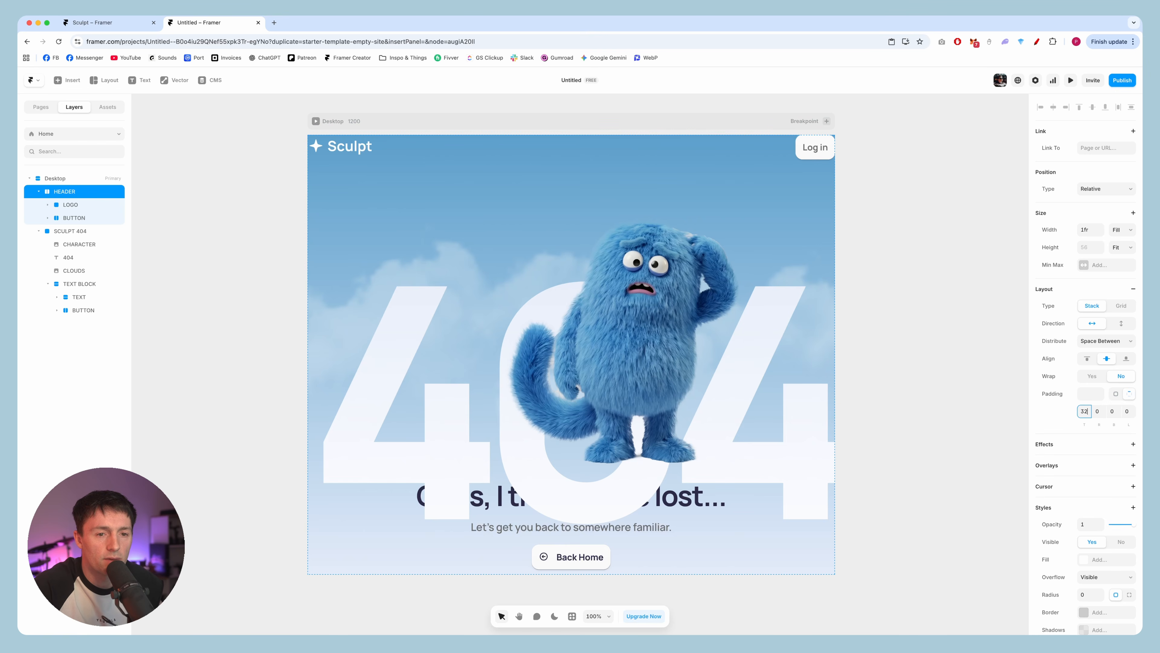
{"action": "key", "text": "Return"}
{"action": "key", "text": "Tab"}
{"action": "type", "text": "32"}
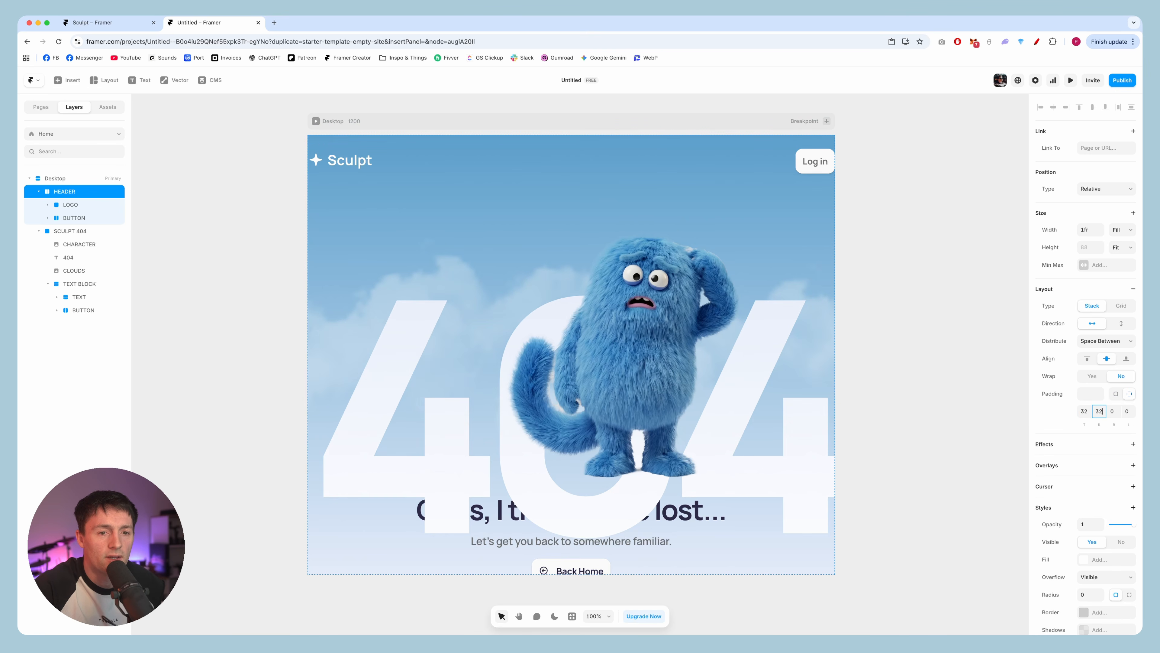
{"action": "key", "text": "Return"}
{"action": "left_click", "coordinate": [1128, 411]}
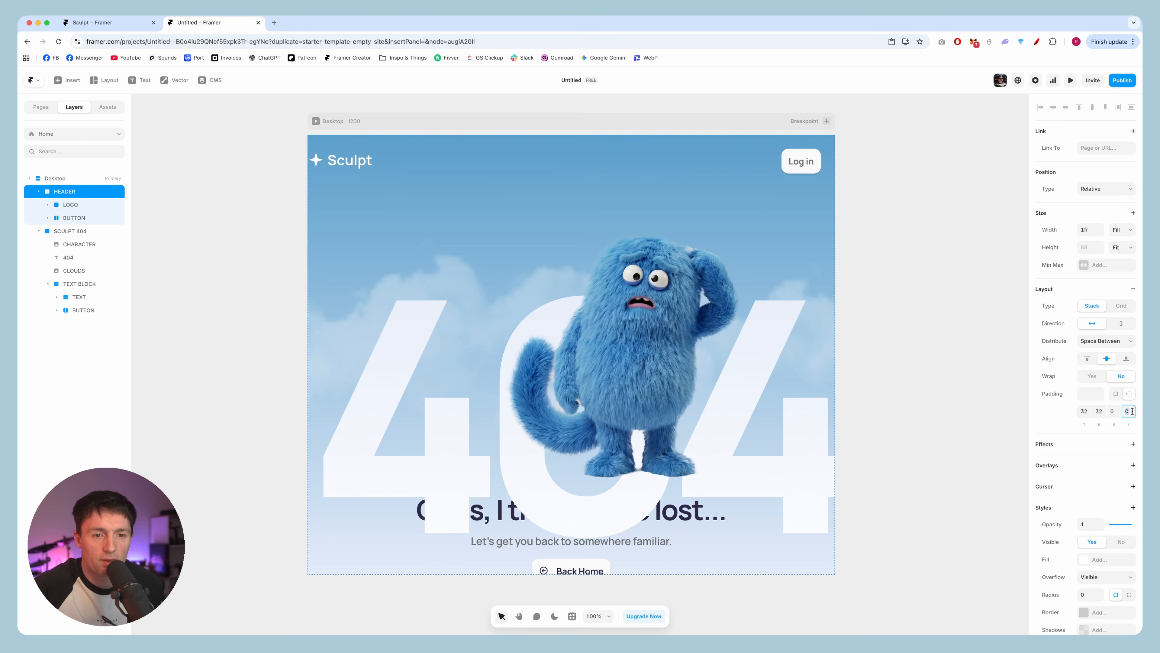
{"action": "type", "text": "32"}
{"action": "key", "text": "Return"}
Preview the page and widen the preview to check how the header's logo and Log in button spread
{"action": "key", "text": "super+p"}
{"action": "left_click_drag", "start_coordinate": [888, 364], "coordinate": [1141, 380]}
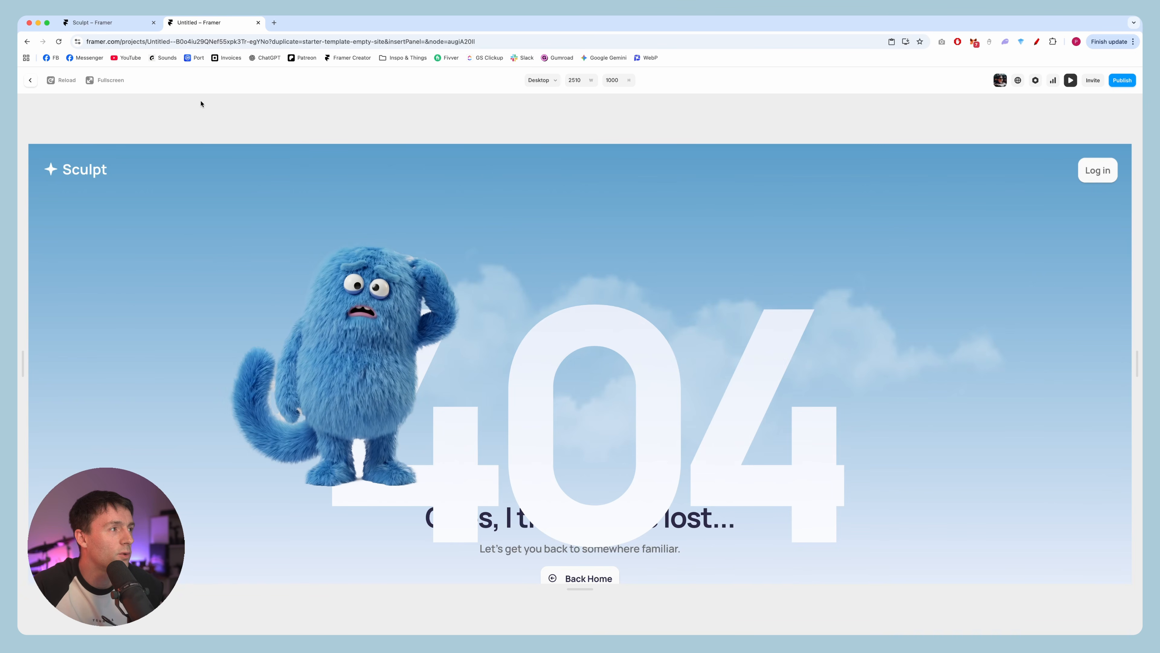
{"action": "left_click", "coordinate": [29, 83]}
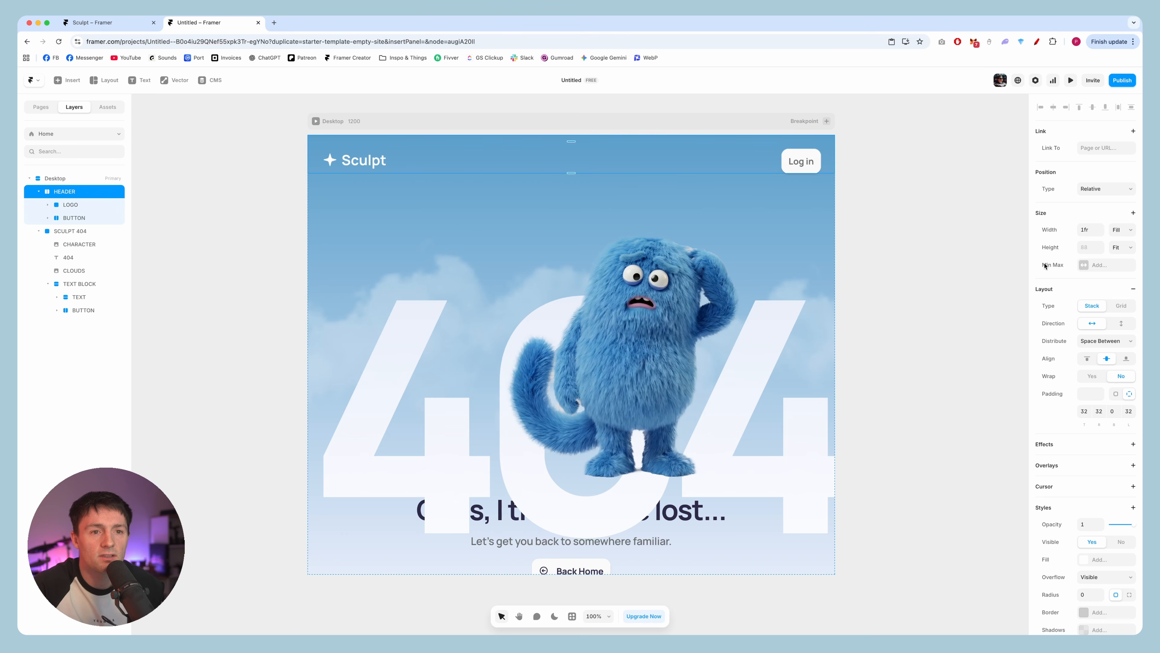
Add a maximum width of 1400px to HEADER
{"action": "left_click", "coordinate": [1083, 265]}
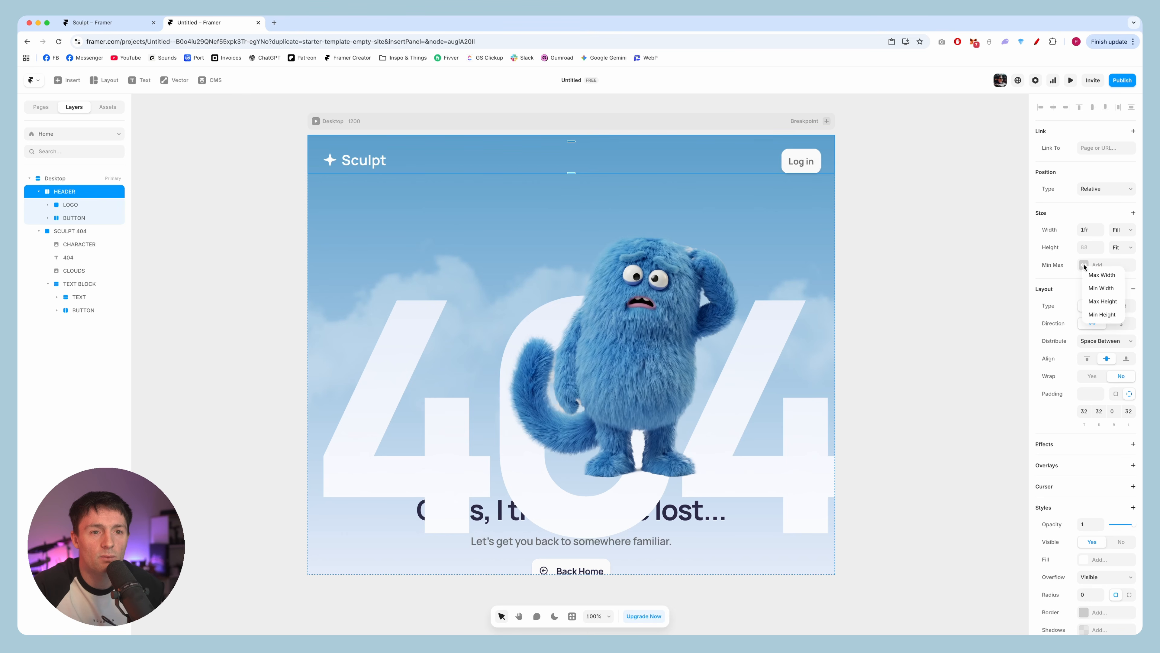
{"action": "left_click", "coordinate": [1101, 275]}
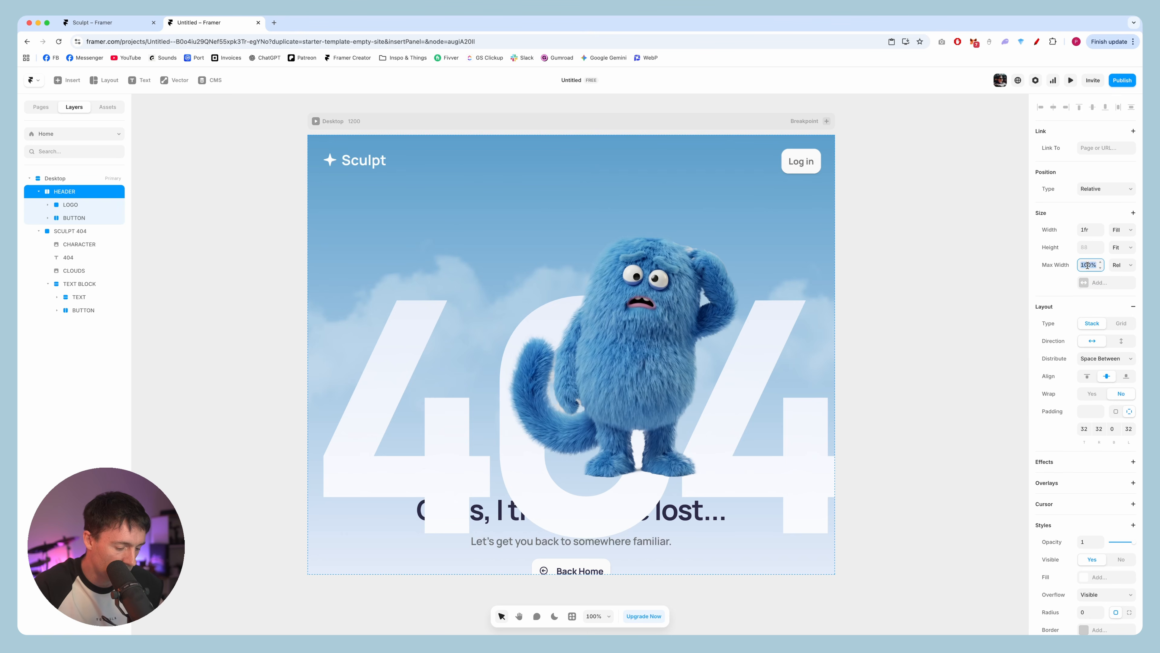
{"action": "type", "text": "1400p"}
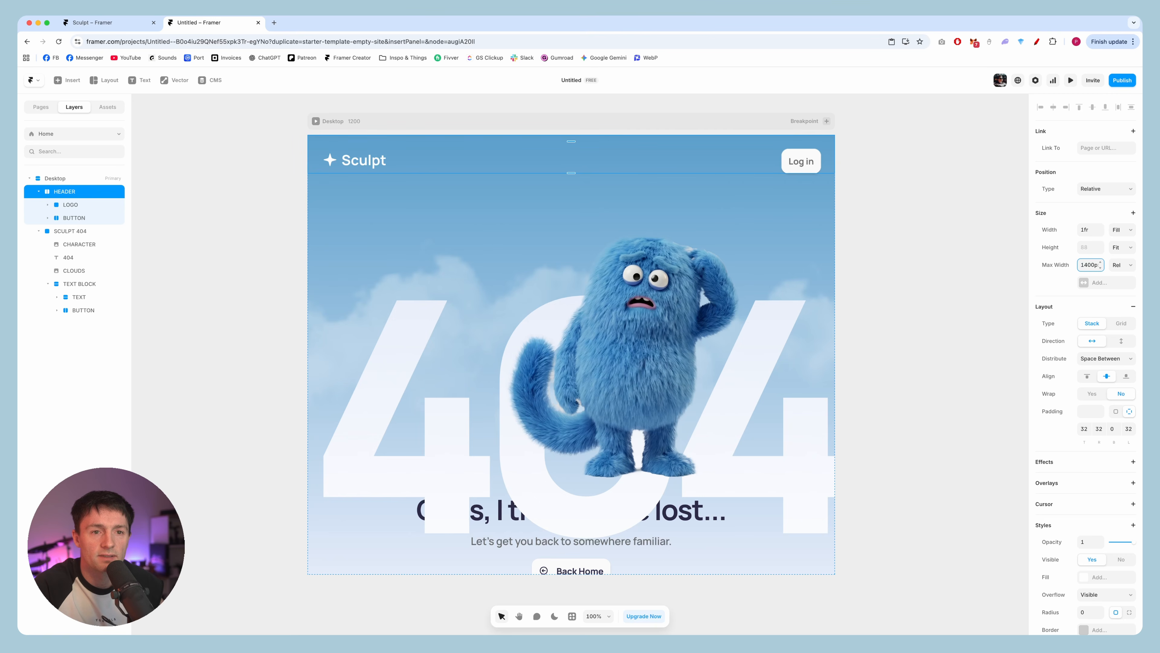
{"action": "type", "text": "x"}
{"action": "key", "text": "Return"}
Preview the page and resize its width to check the header's maximum width
{"action": "left_click", "coordinate": [1071, 80]}
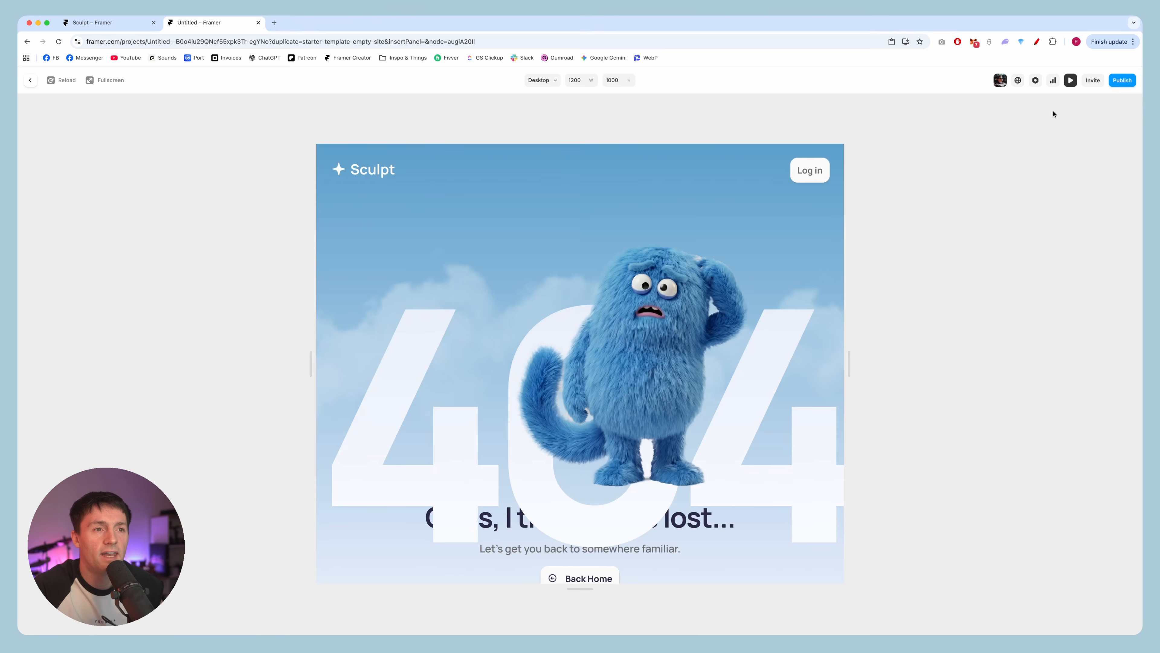
{"action": "left_click_drag", "start_coordinate": [852, 361], "coordinate": [679, 374]}
{"action": "key", "text": "Escape"}
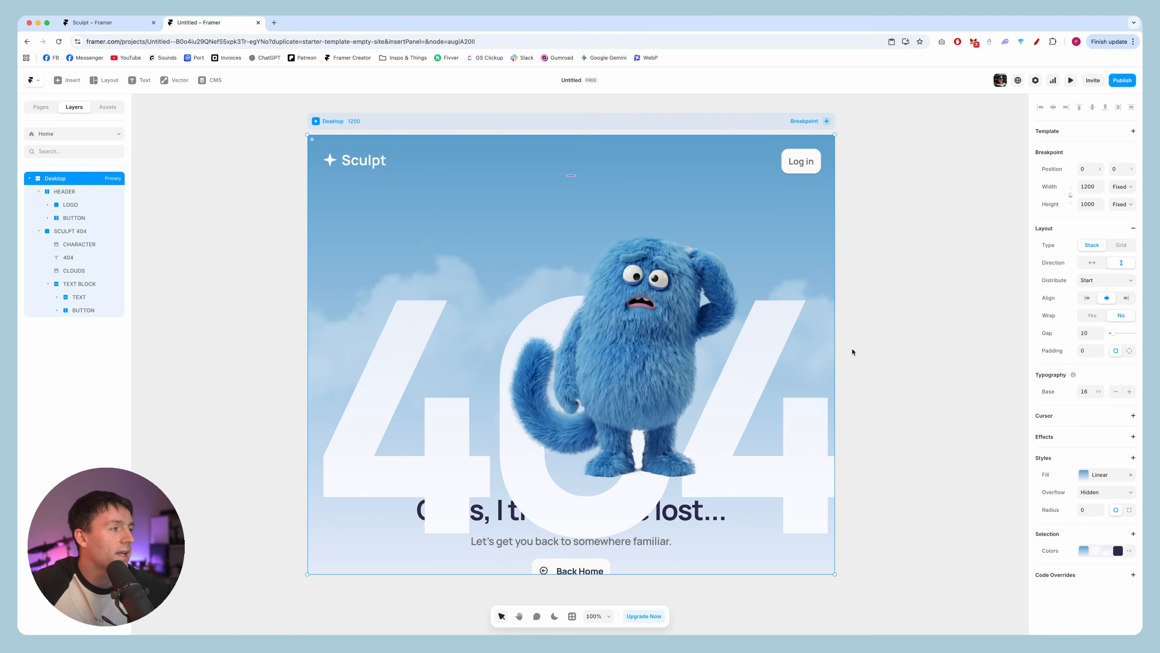
Move CLOUDS out of SCULPT 404 to sit between HEADER and SCULPT 404, and collapse SCULPT 404's layers
{"action": "left_click", "coordinate": [82, 271]}
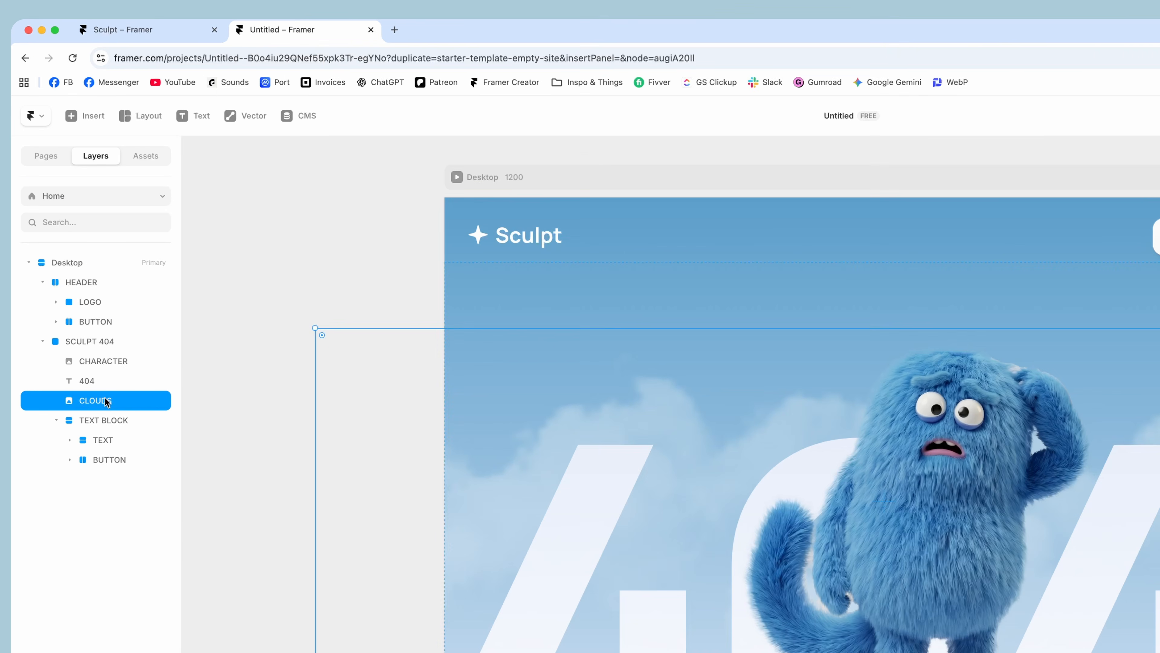
{"action": "mouse_move", "coordinate": [107, 403]}
{"action": "left_mouse_down"}
{"action": "mouse_move", "coordinate": [64, 368]}
{"action": "mouse_move", "coordinate": [64, 337]}
{"action": "left_mouse_up"}
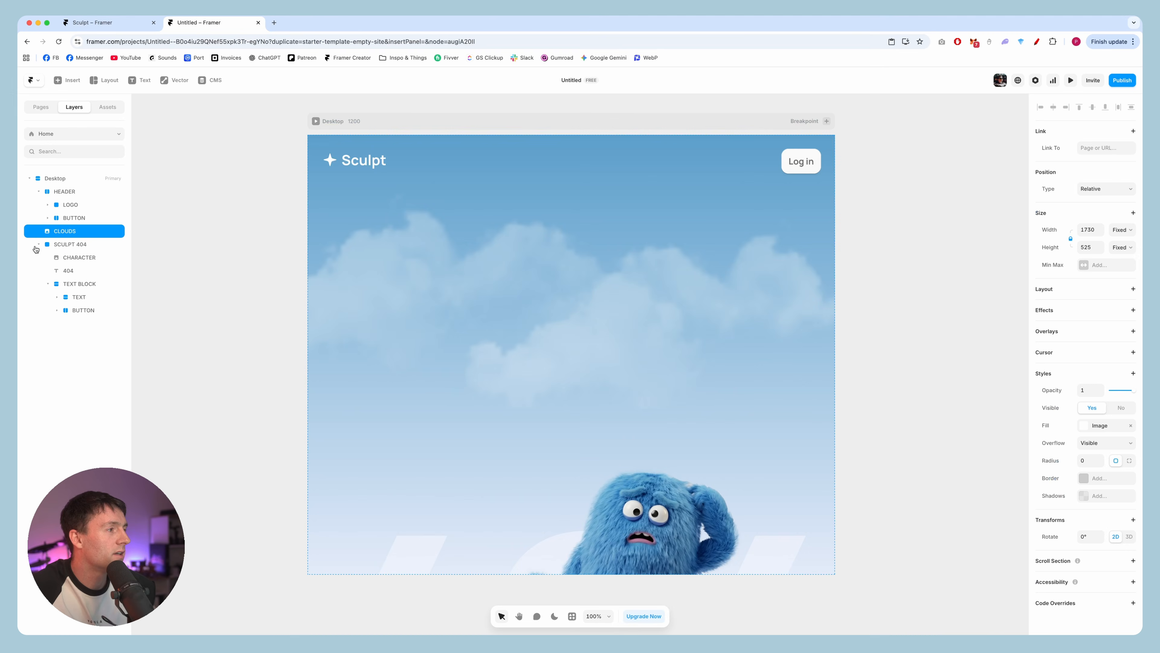
{"action": "left_click", "coordinate": [38, 246]}
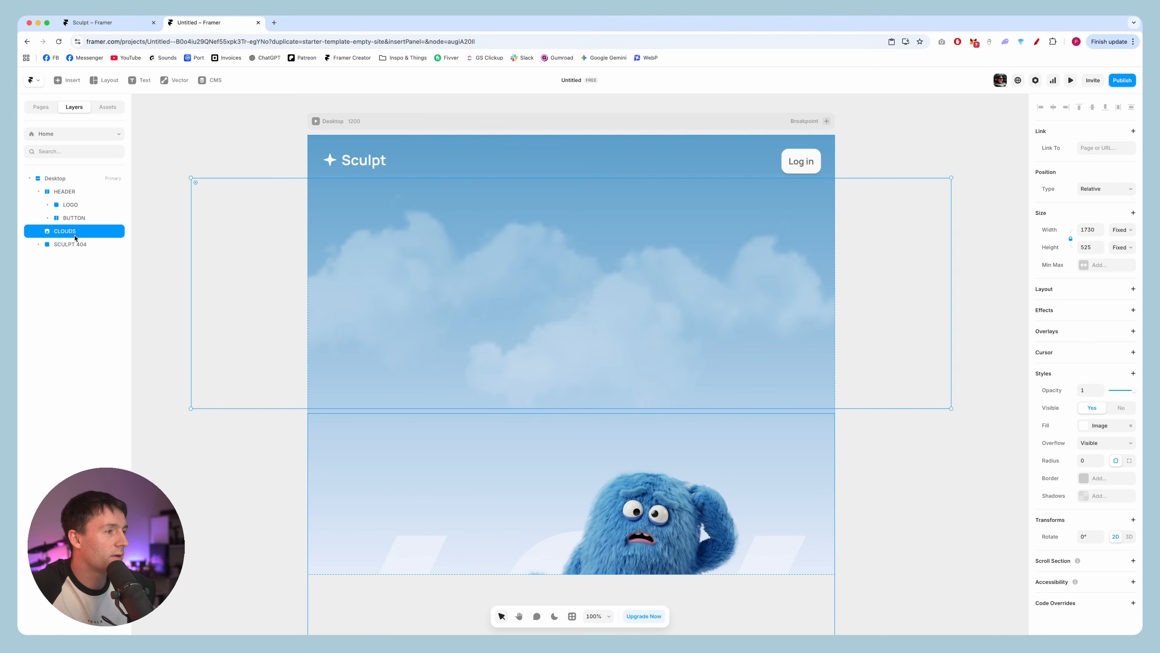
Set the CLOUDS image's width to 100% and its height to 80vh
{"action": "left_click", "coordinate": [1090, 230]}
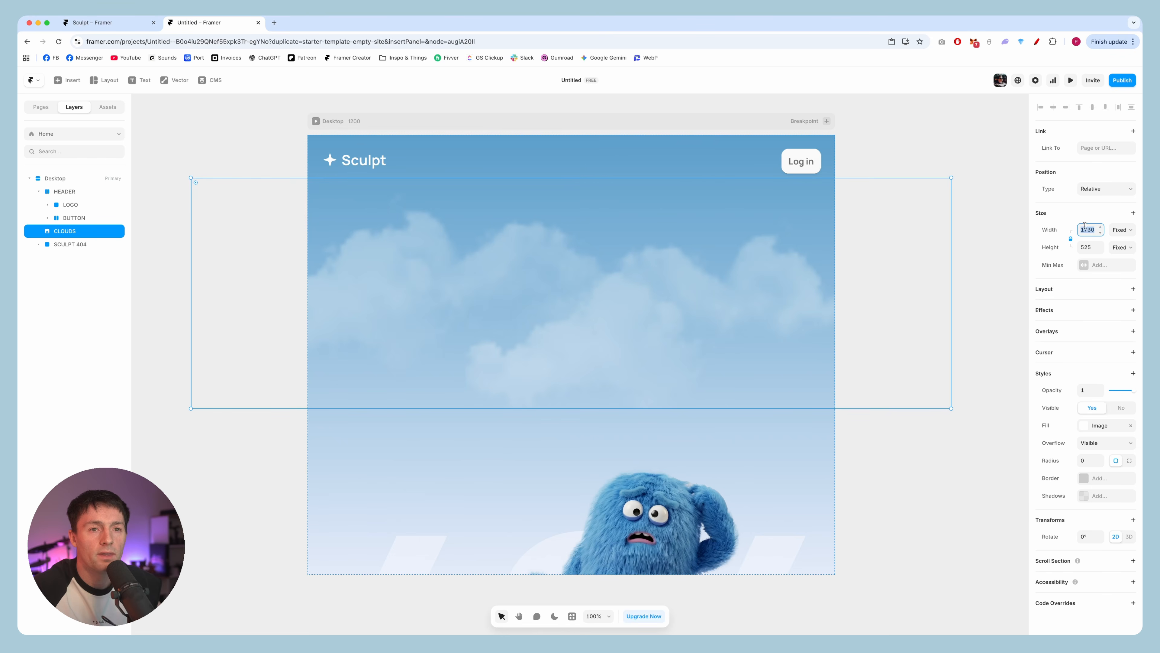
{"action": "key", "text": "Return"}
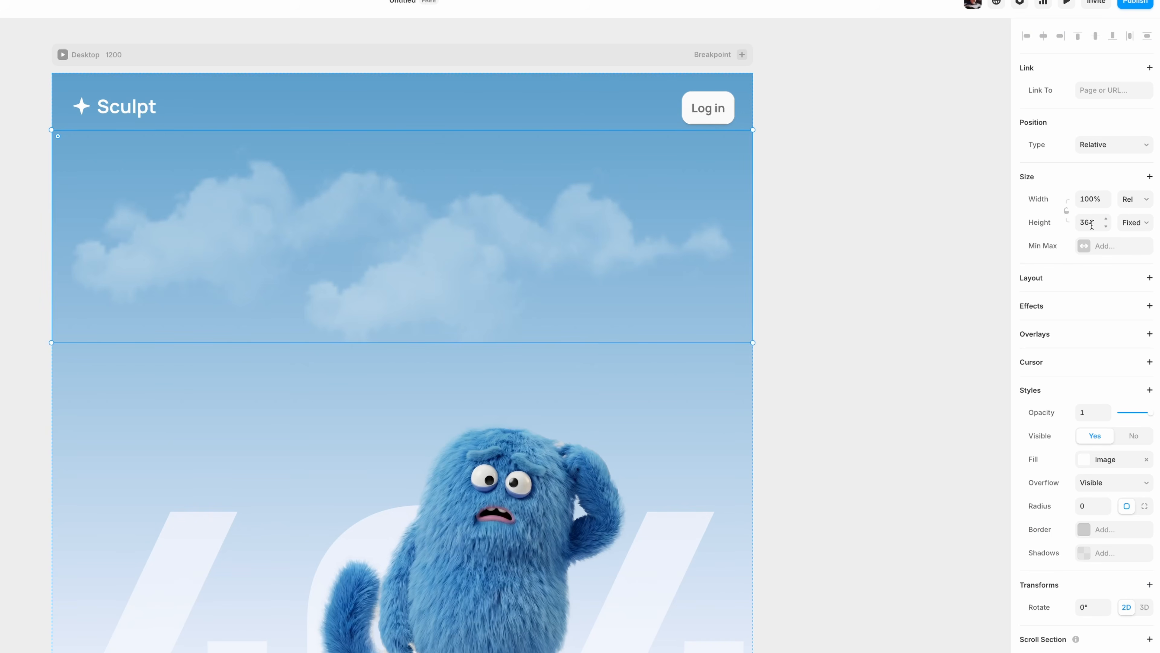
{"action": "left_click", "coordinate": [1093, 224]}
{"action": "type", "text": "80vh"}
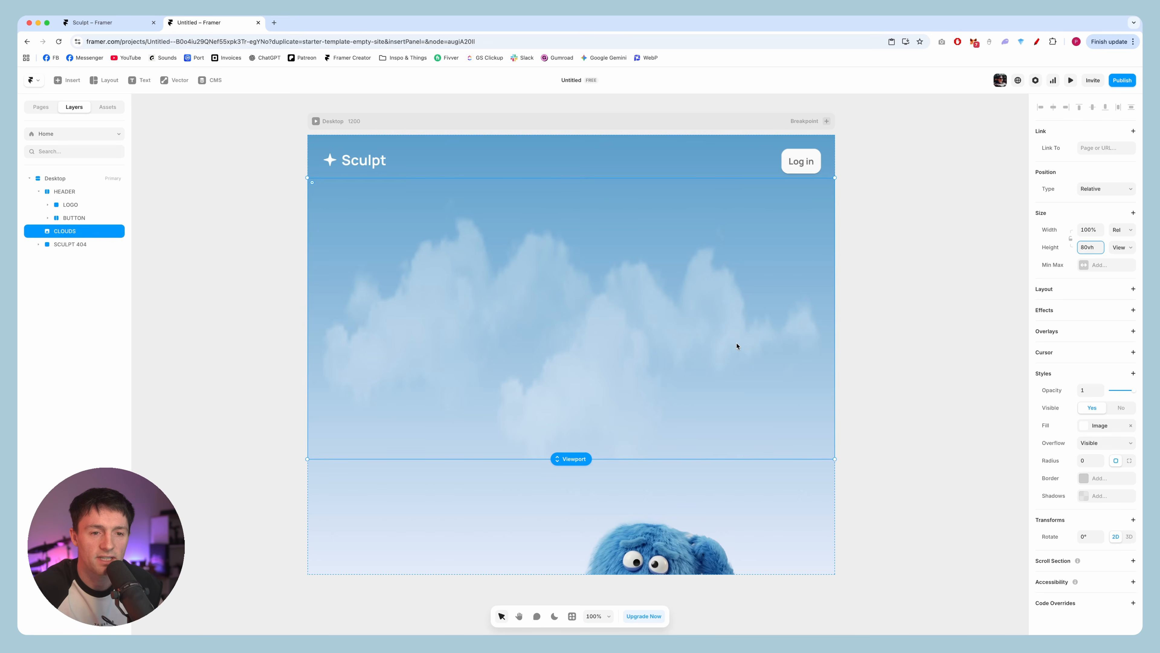
Change the CLOUDS image fill type to Fit
{"action": "left_click", "coordinate": [1082, 425]}
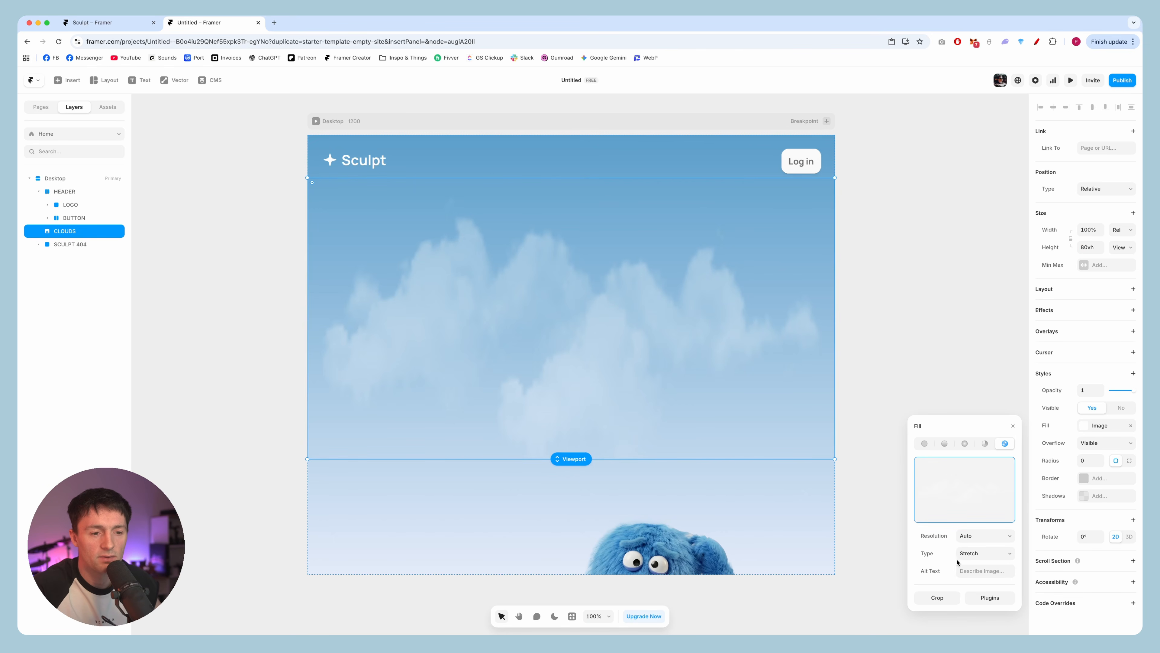
{"action": "left_click", "coordinate": [977, 554]}
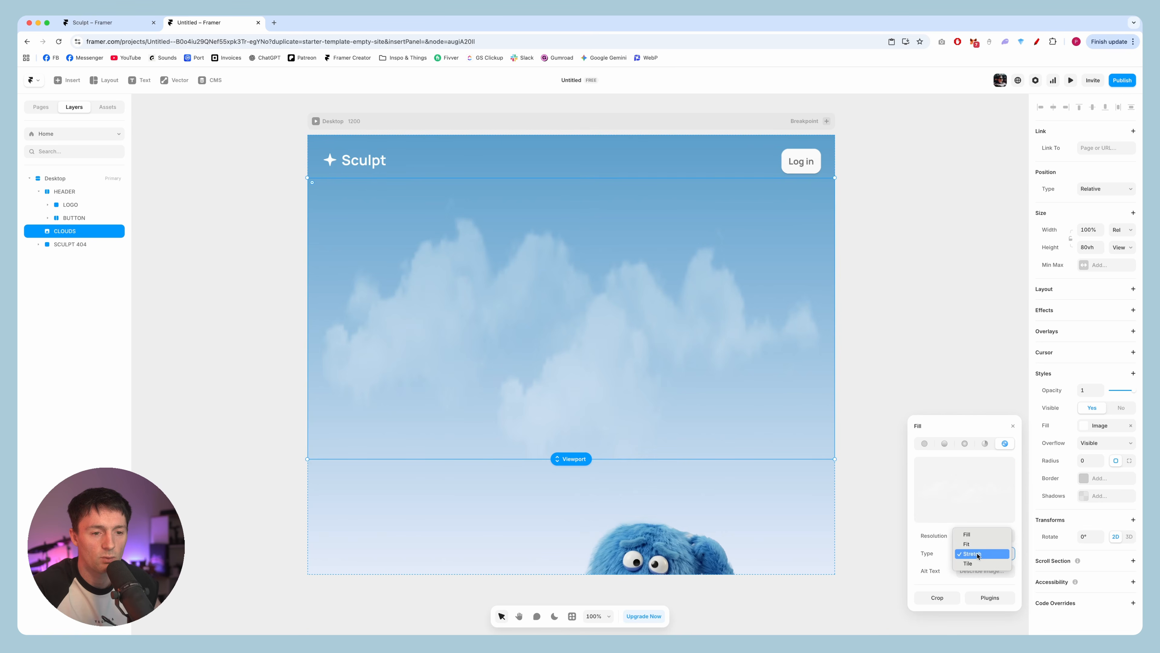
{"action": "left_click", "coordinate": [980, 544]}
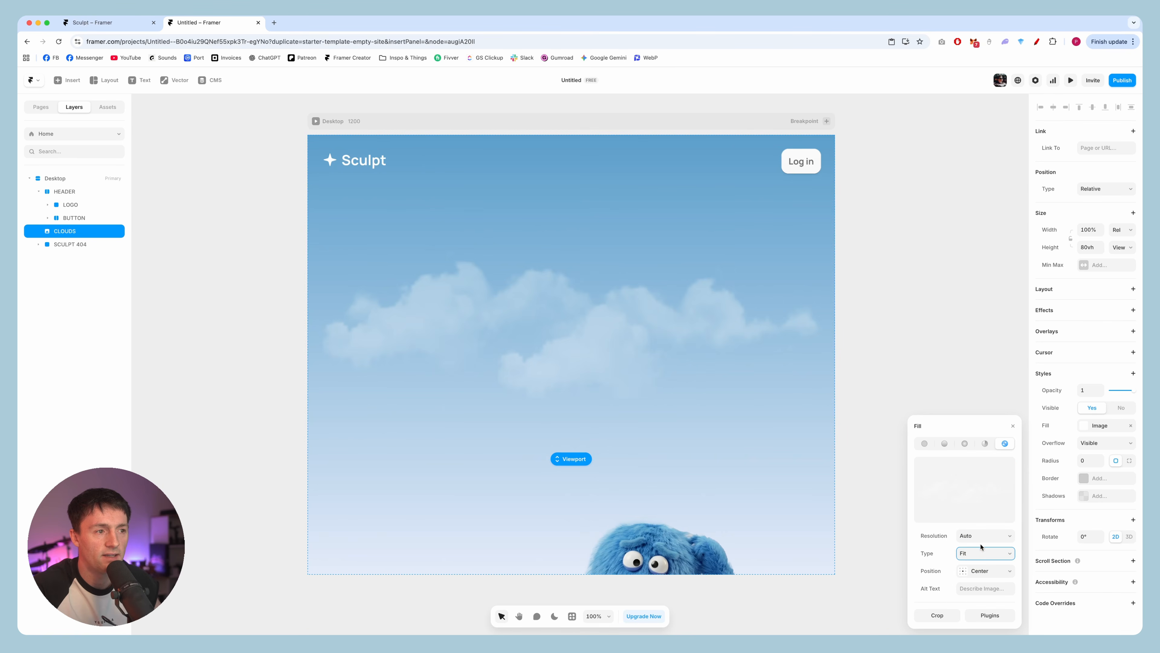
{"action": "left_click", "coordinate": [995, 344]}
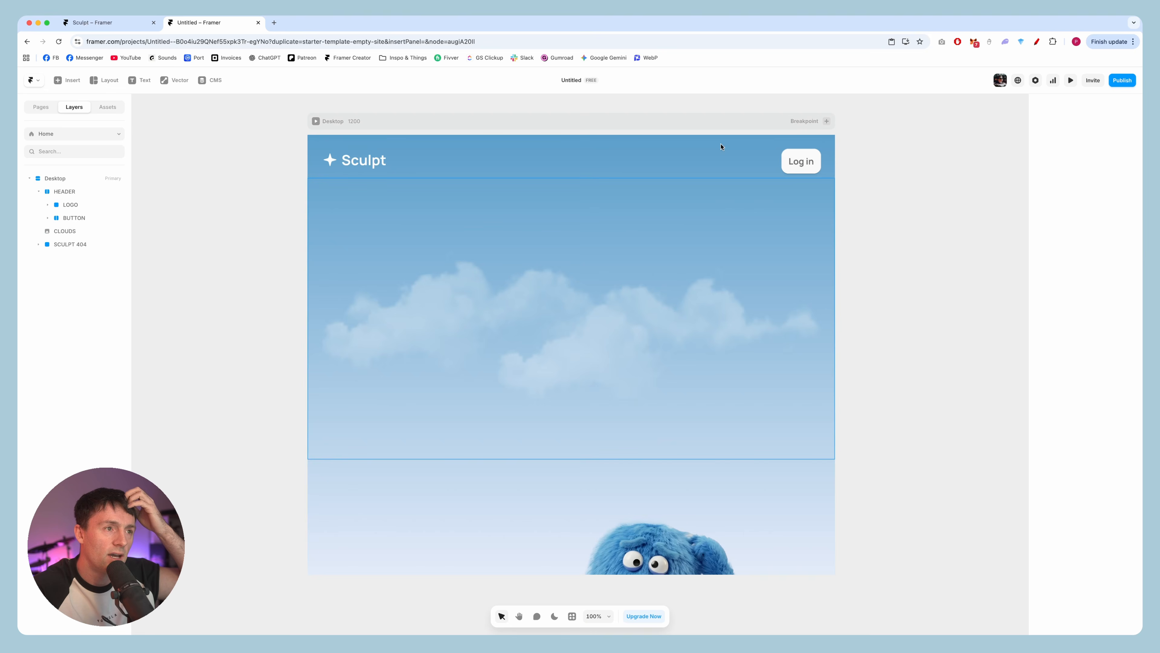
Preview the Desktop breakpoint and enlarge the preview's width and height to check how the clouds scale
{"action": "left_click", "coordinate": [585, 120]}
{"action": "left_click", "coordinate": [1070, 80]}
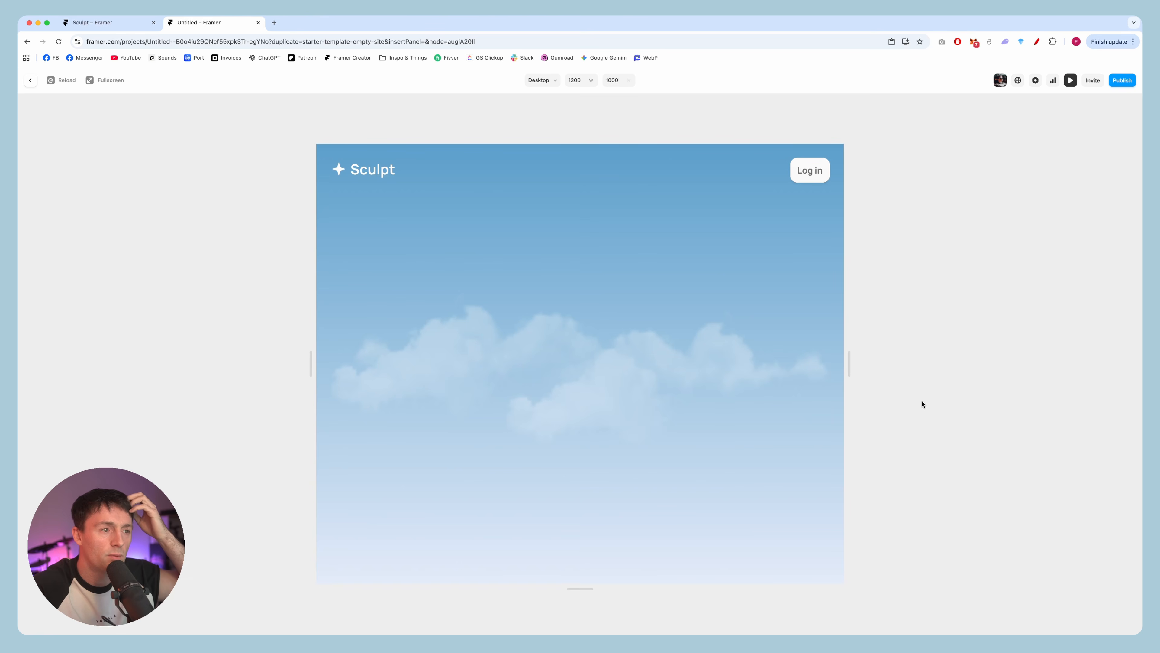
{"action": "left_click_drag", "start_coordinate": [840, 389], "coordinate": [1128, 395]}
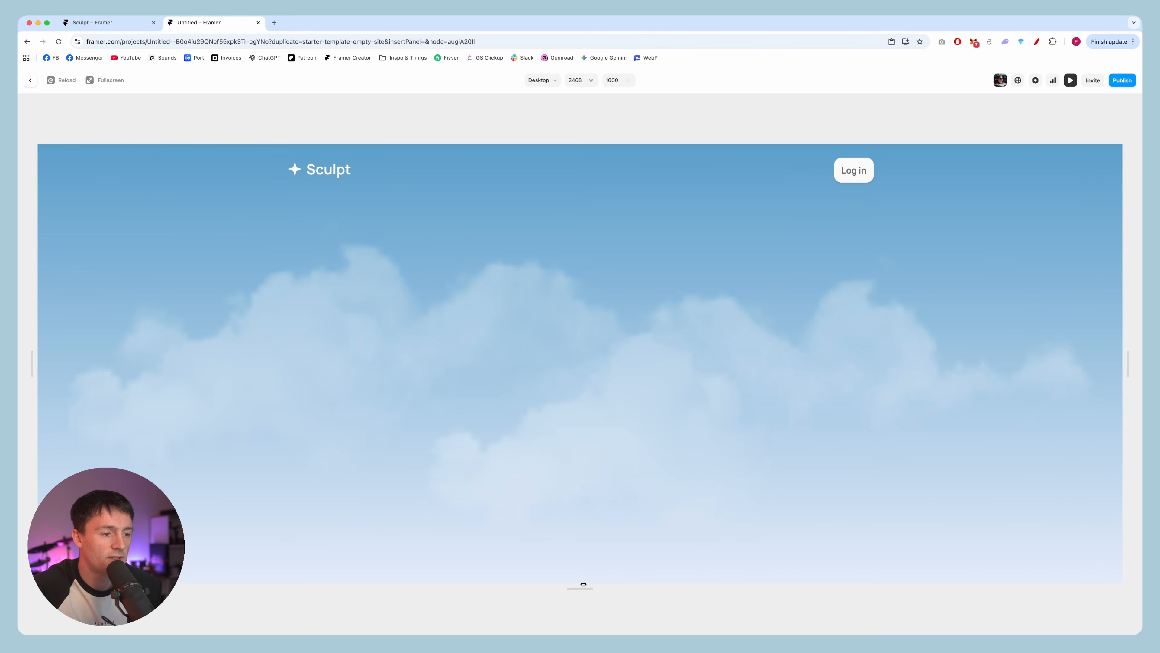
{"action": "left_click_drag", "start_coordinate": [583, 584], "coordinate": [580, 629]}
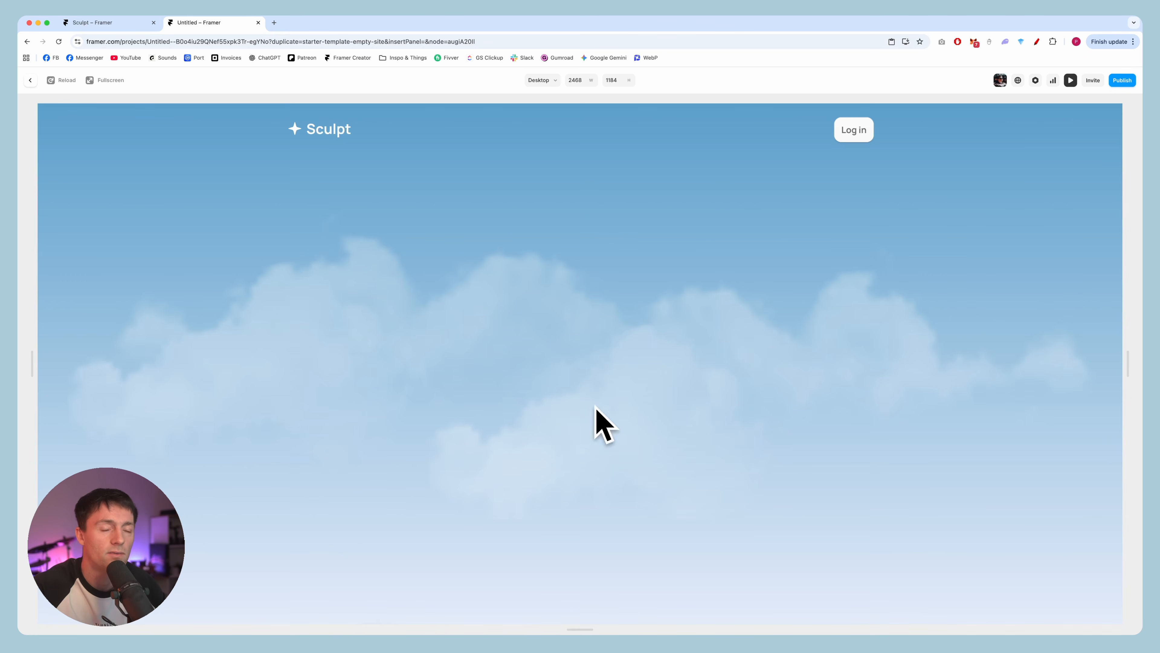
{"action": "mouse_move", "coordinate": [1128, 363]}
{"action": "left_mouse_down"}
{"action": "mouse_move", "coordinate": [898, 357]}
{"action": "mouse_move", "coordinate": [1140, 366]}
{"action": "left_mouse_up"}
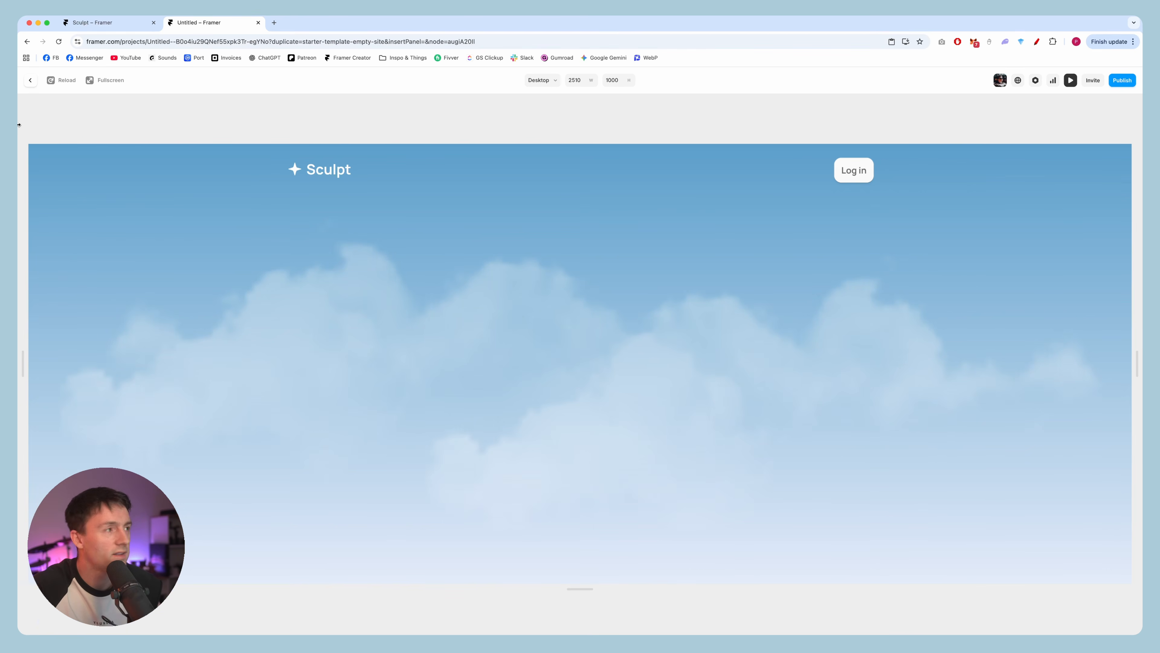
{"action": "left_click", "coordinate": [30, 80]}
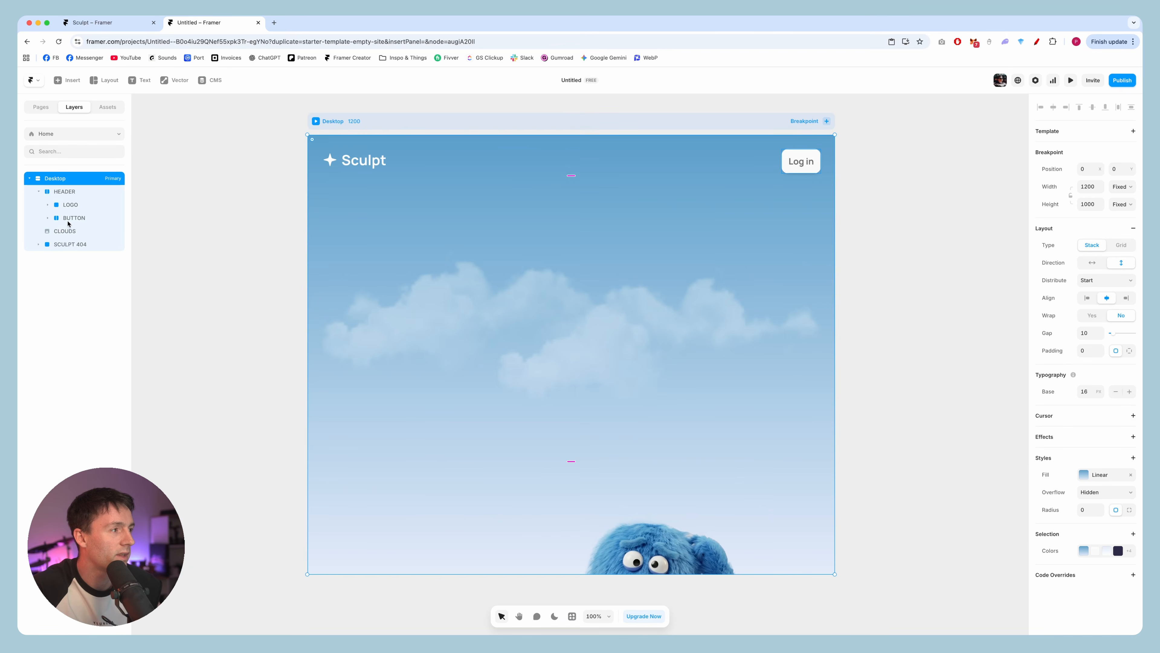
Add a maximum width of 2500px to CLOUDS
{"action": "left_click", "coordinate": [100, 225]}
{"action": "left_click", "coordinate": [1087, 266]}
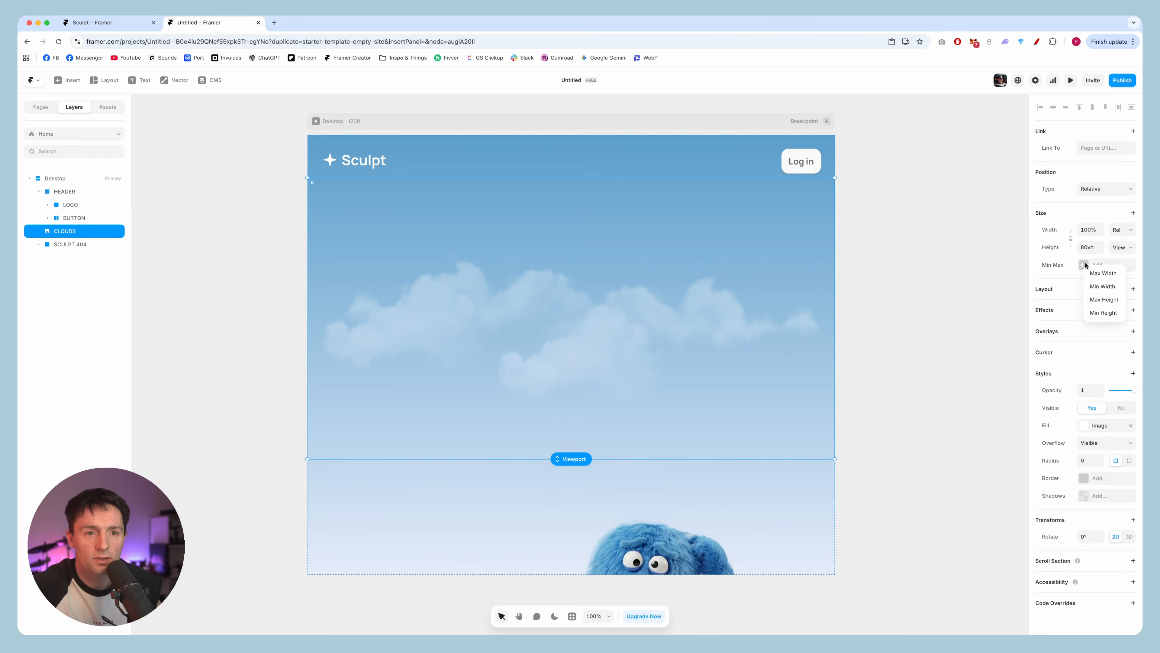
{"action": "left_click", "coordinate": [1098, 273]}
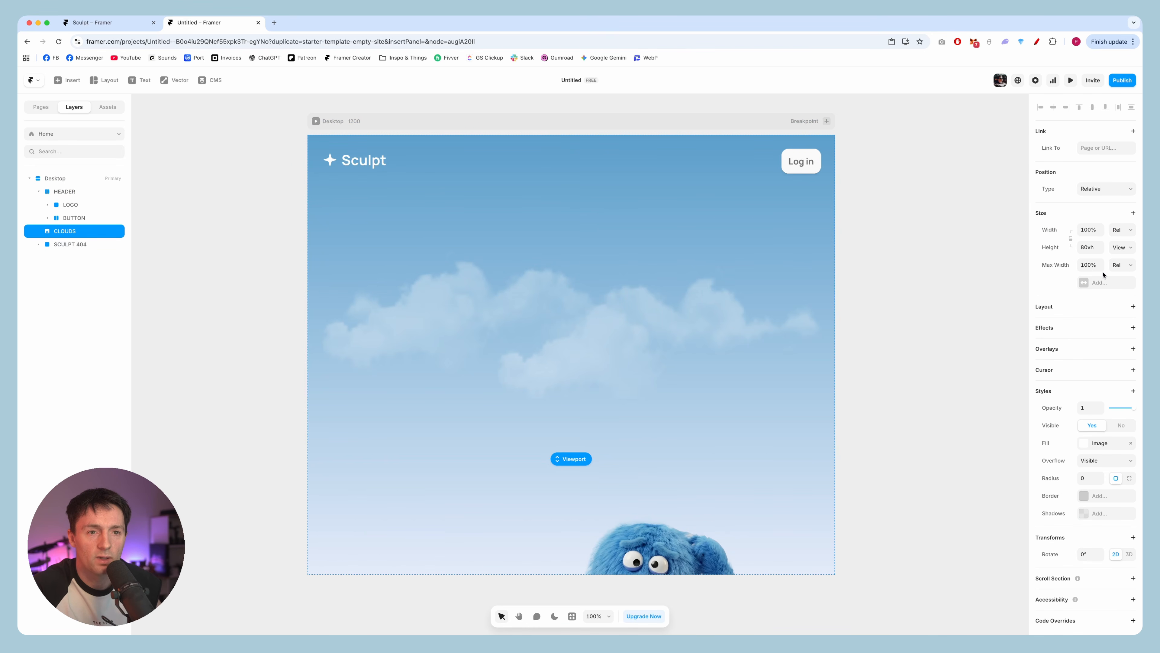
{"action": "type", "text": "2500p"}
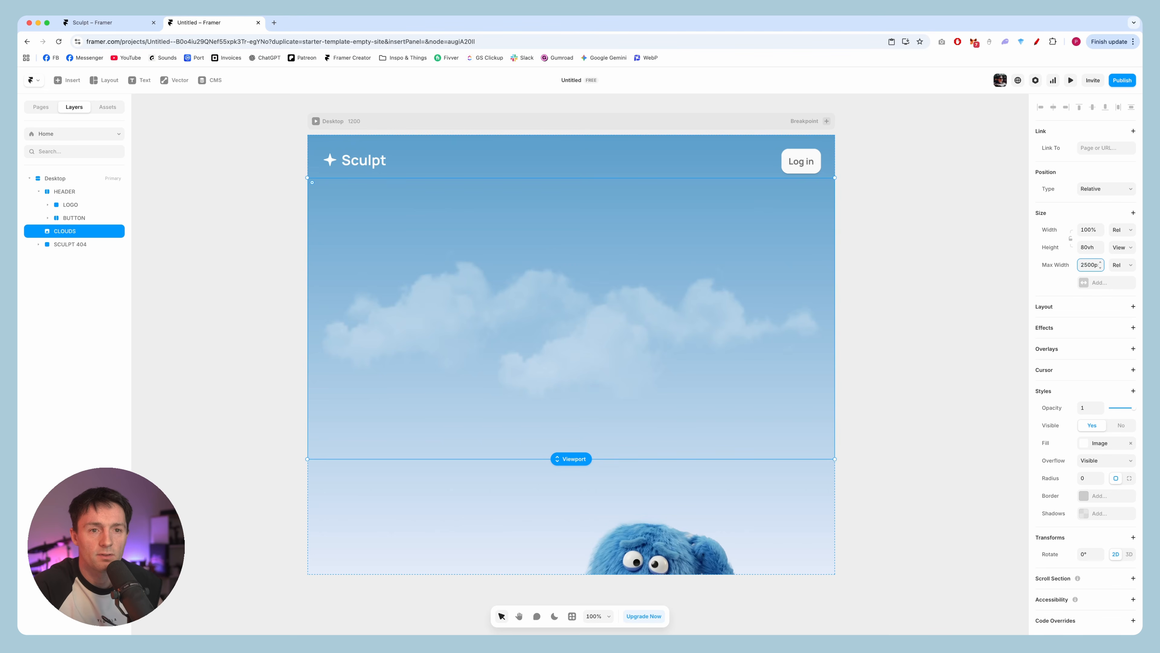
{"action": "key", "text": "Return"}
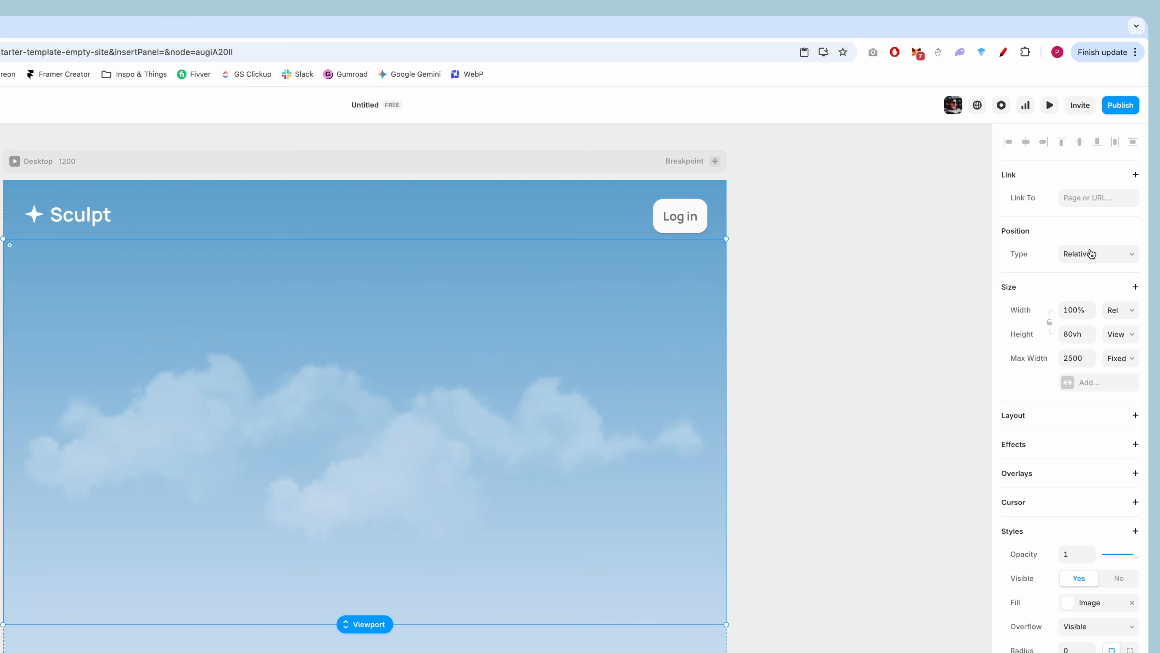
Make CLOUDS absolutely positioned and set its top offset to 0
{"action": "left_click", "coordinate": [1090, 252]}
{"action": "left_click", "coordinate": [1097, 240]}
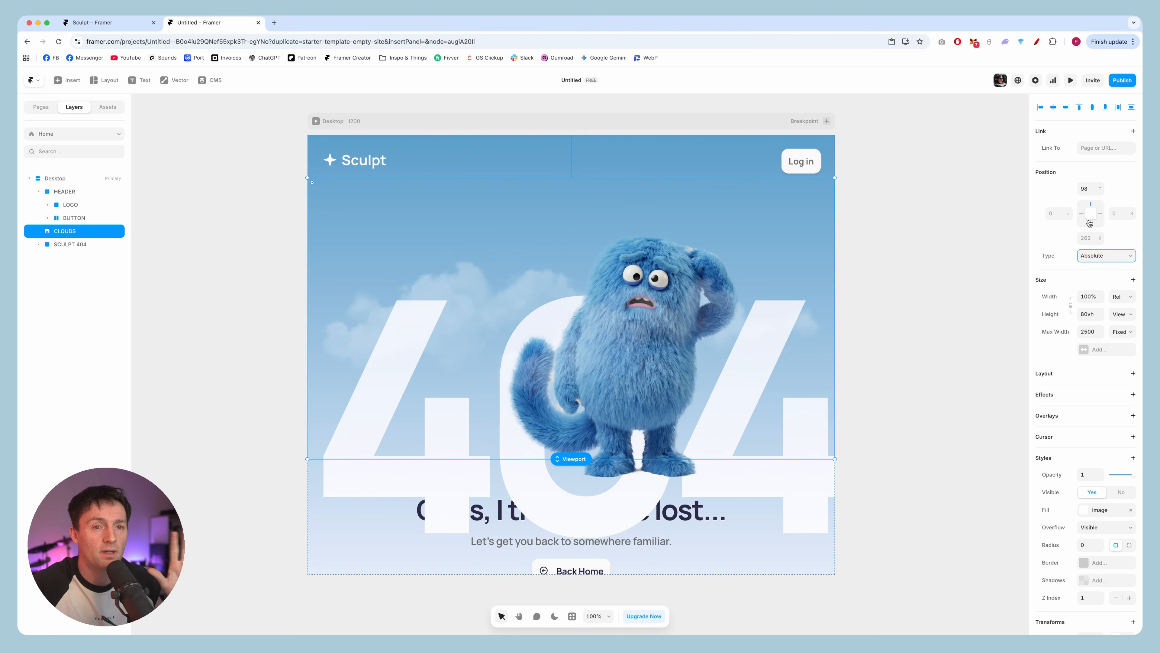
{"action": "left_click", "coordinate": [1092, 188]}
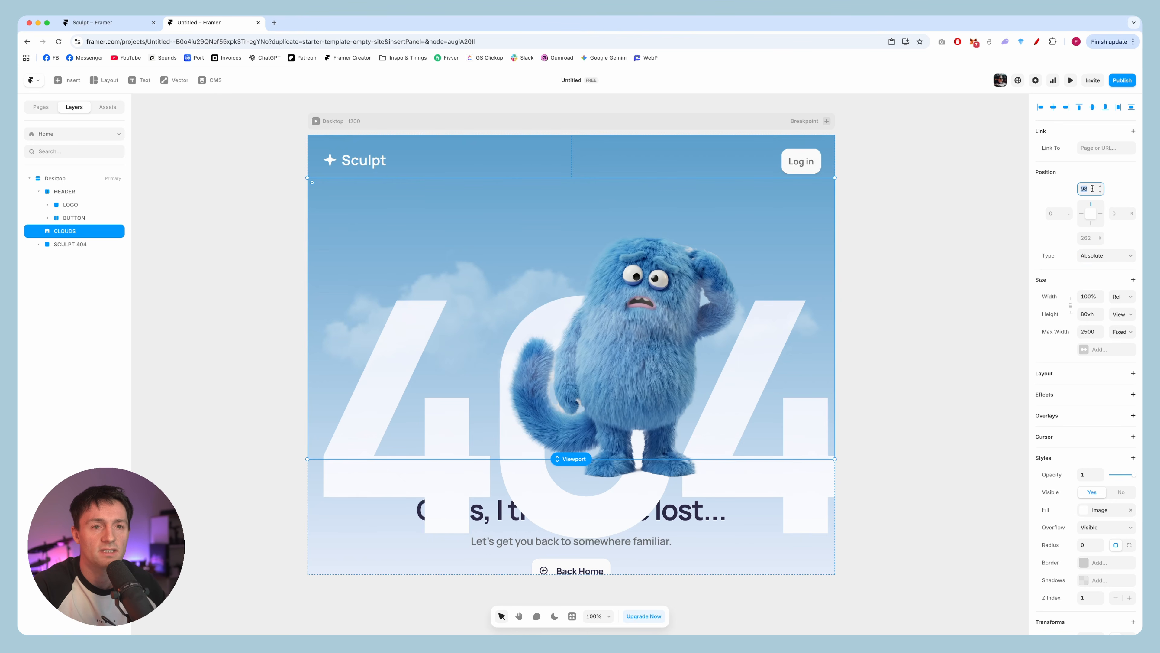
{"action": "key", "text": "Return"}
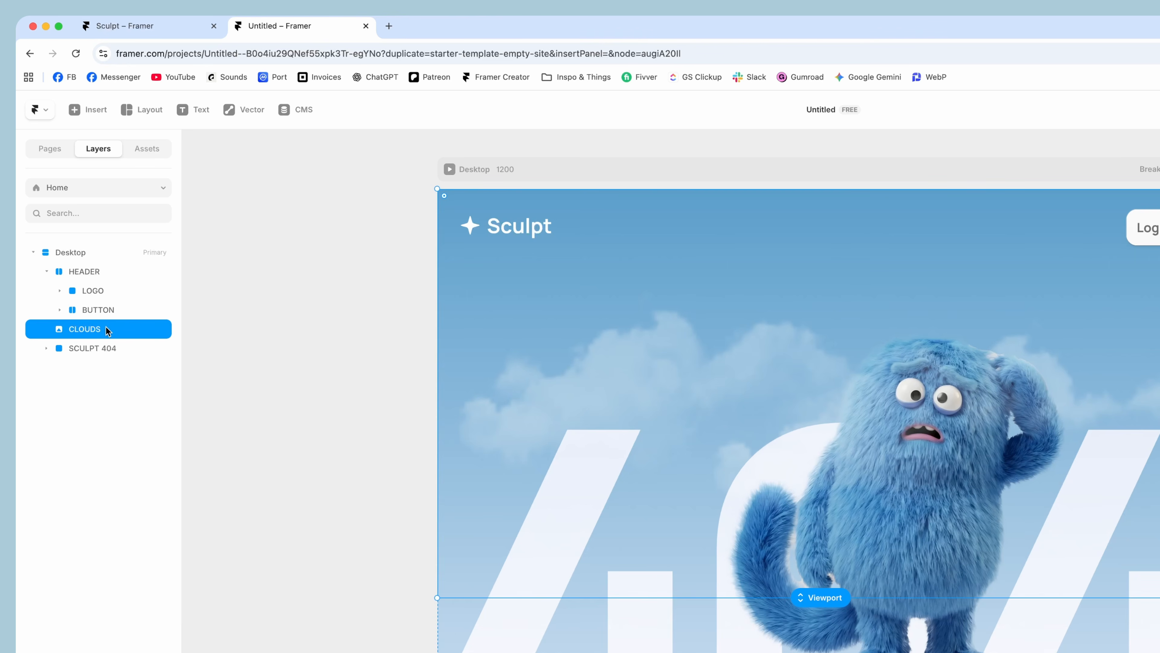
Duplicate CLOUDS and add a Ticker effect with a speed of 50% to the first of the two CLOUDS layers
{"action": "key", "text": "super+d"}
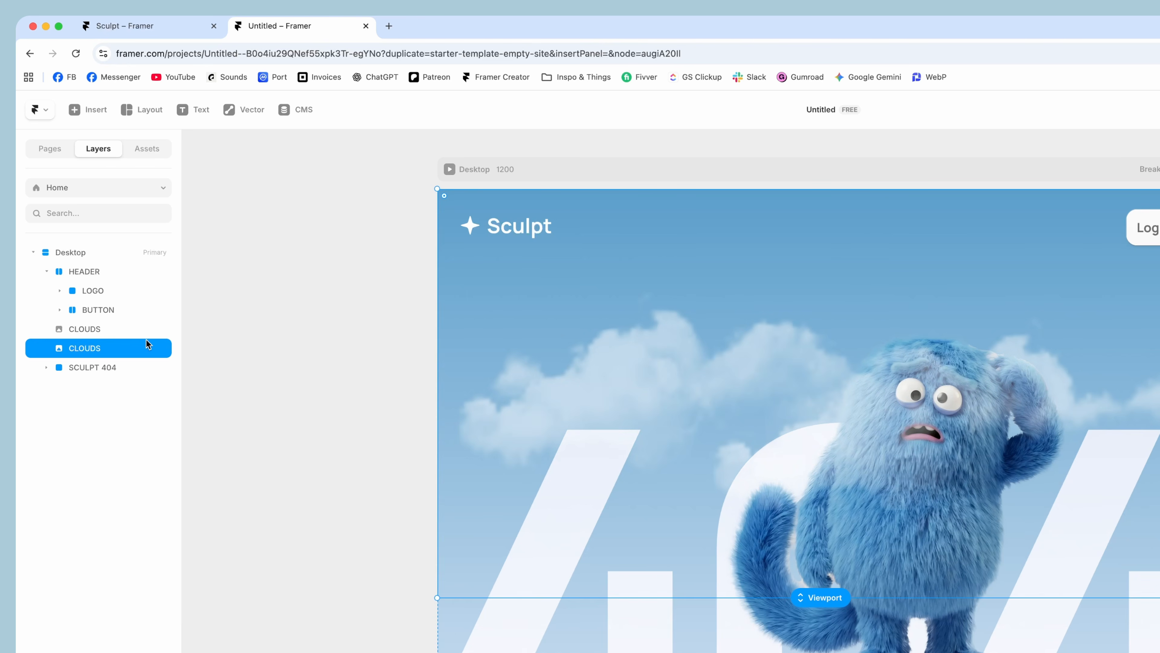
{"action": "left_click", "coordinate": [95, 333]}
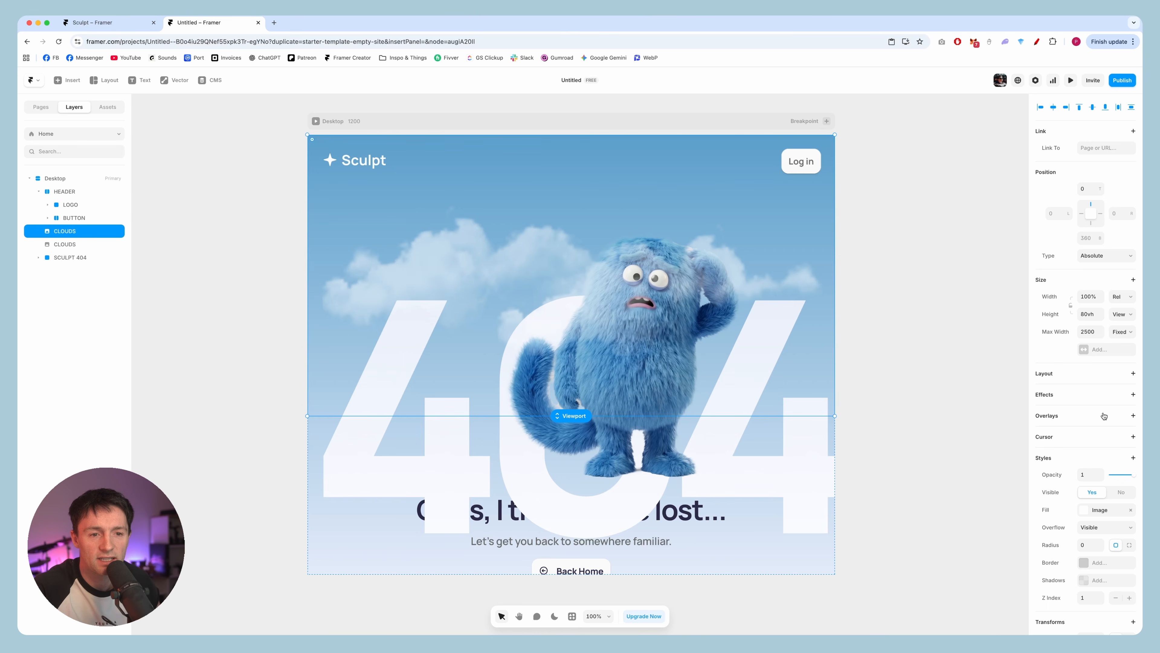
{"action": "left_click", "coordinate": [1058, 398]}
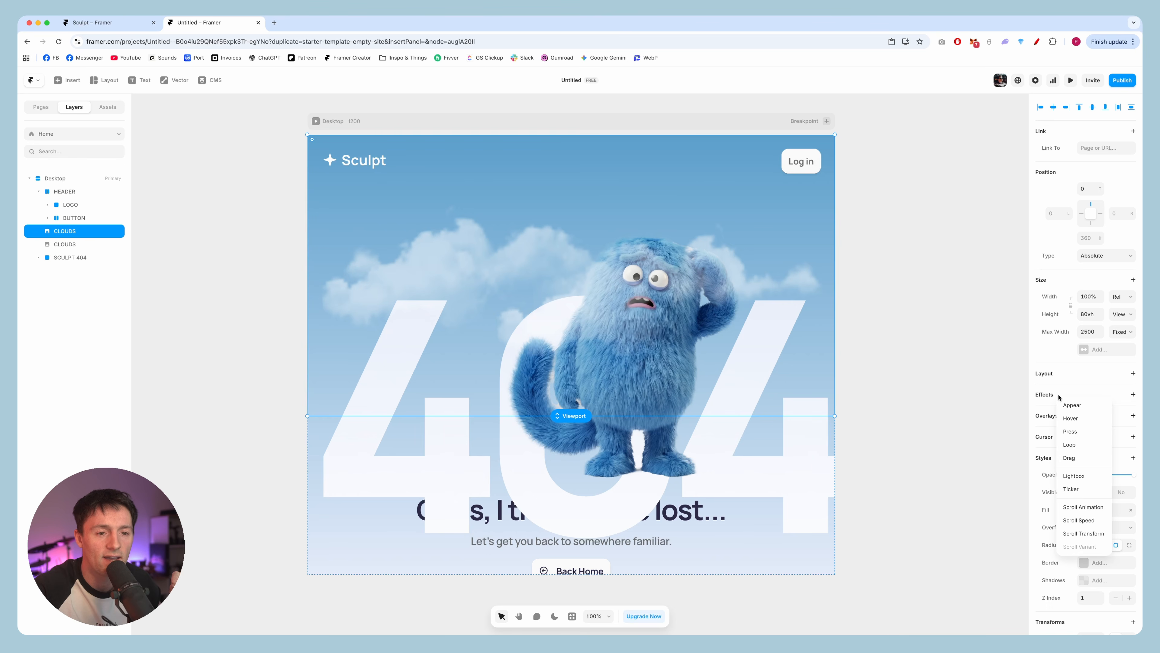
{"action": "left_click", "coordinate": [1074, 489]}
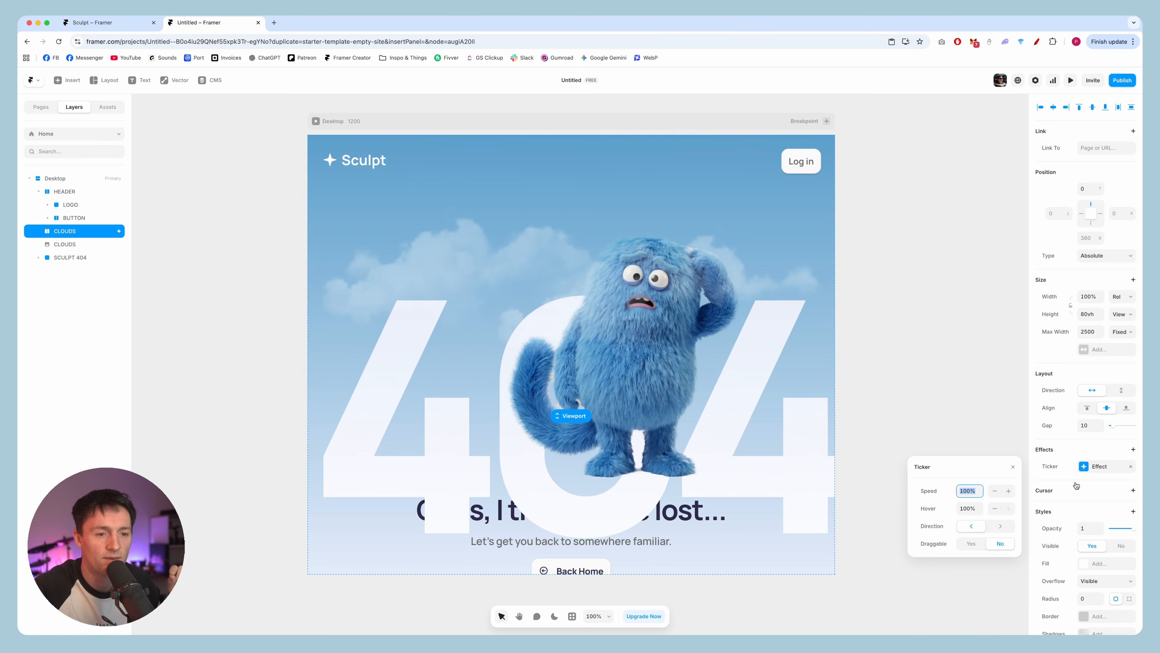
{"action": "type", "text": "50"}
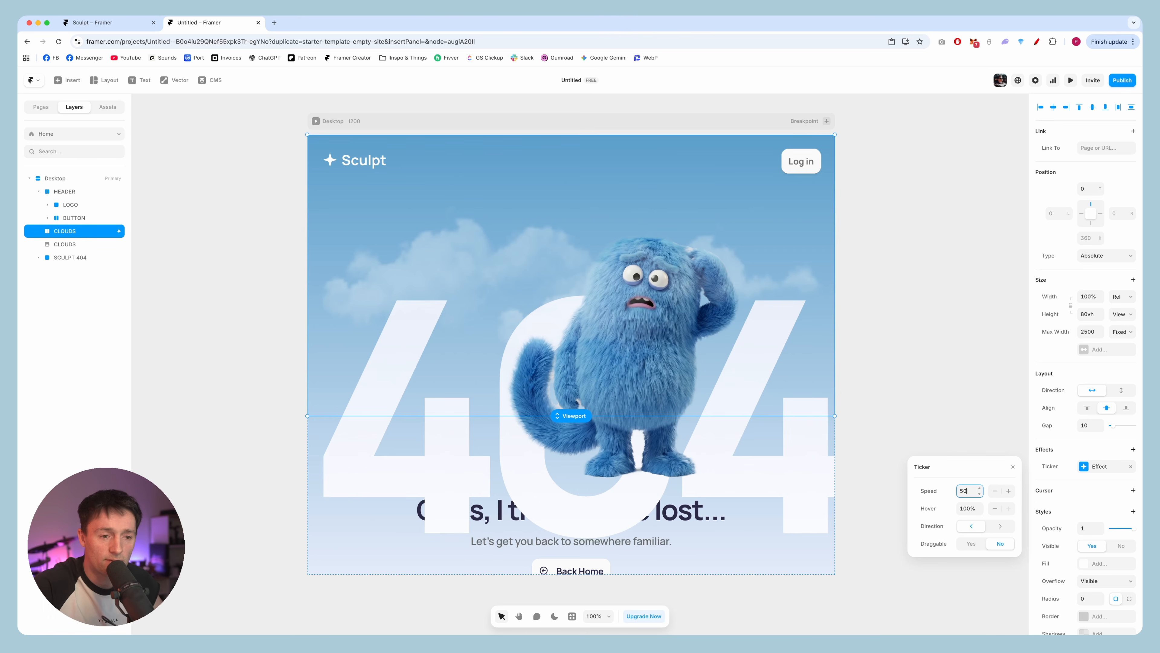
Nest the plain CLOUDS image inside the CLOUDS layer that has the Ticker effect
{"action": "left_click", "coordinate": [113, 246]}
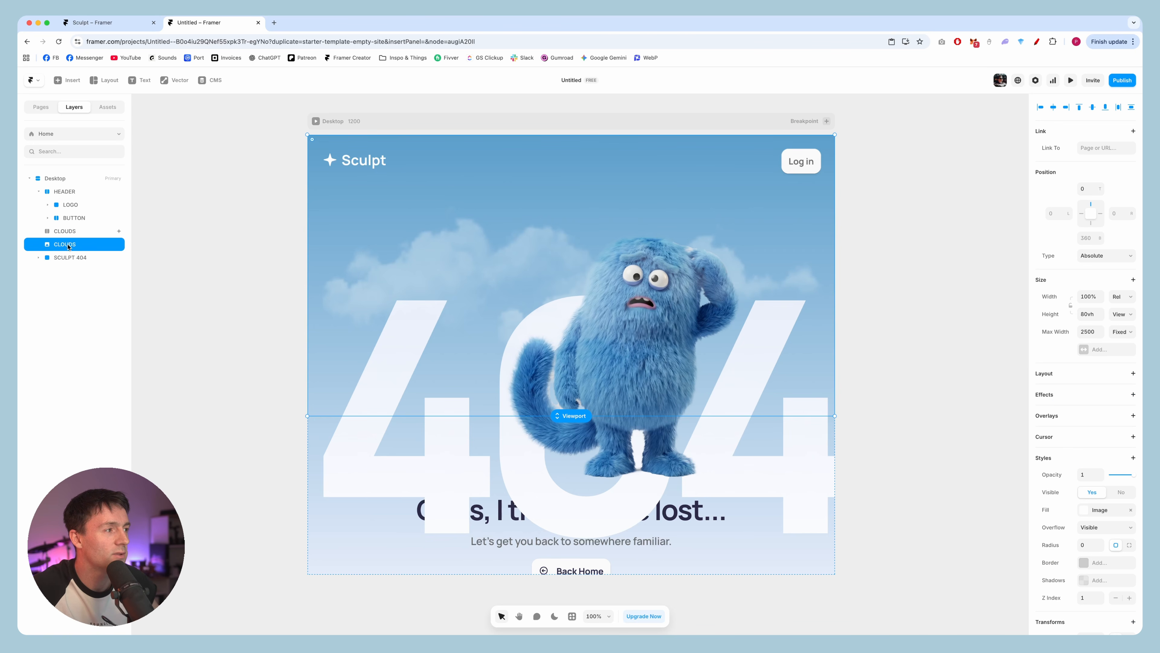
{"action": "left_click_drag", "start_coordinate": [68, 246], "coordinate": [67, 233]}
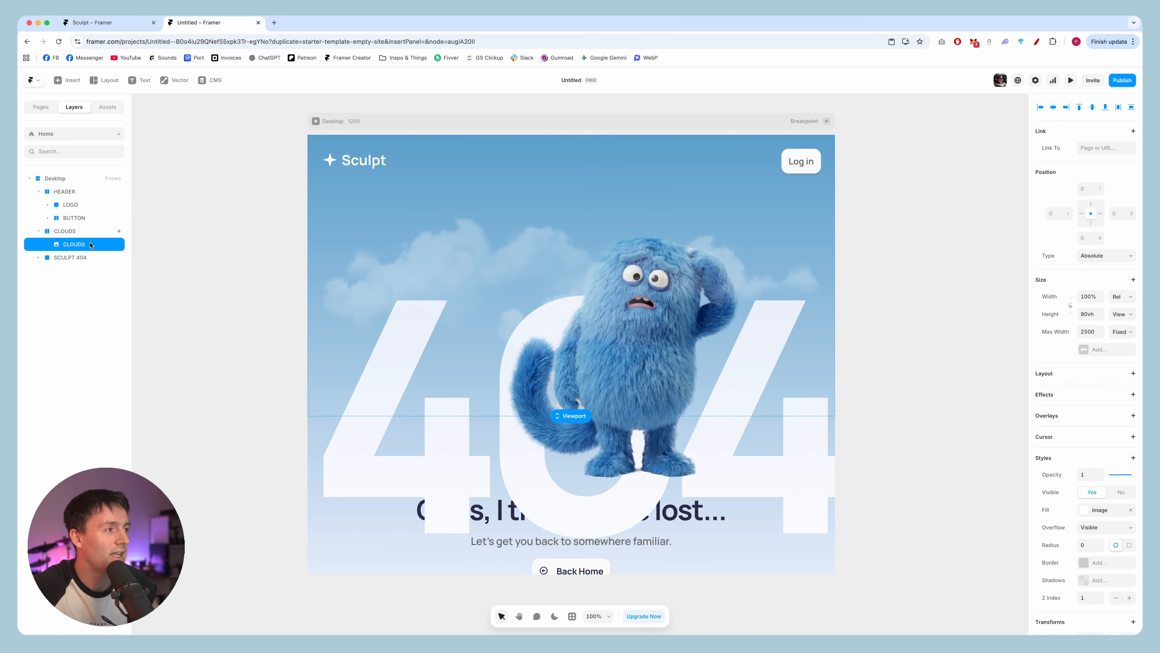
{"action": "left_click", "coordinate": [71, 234]}
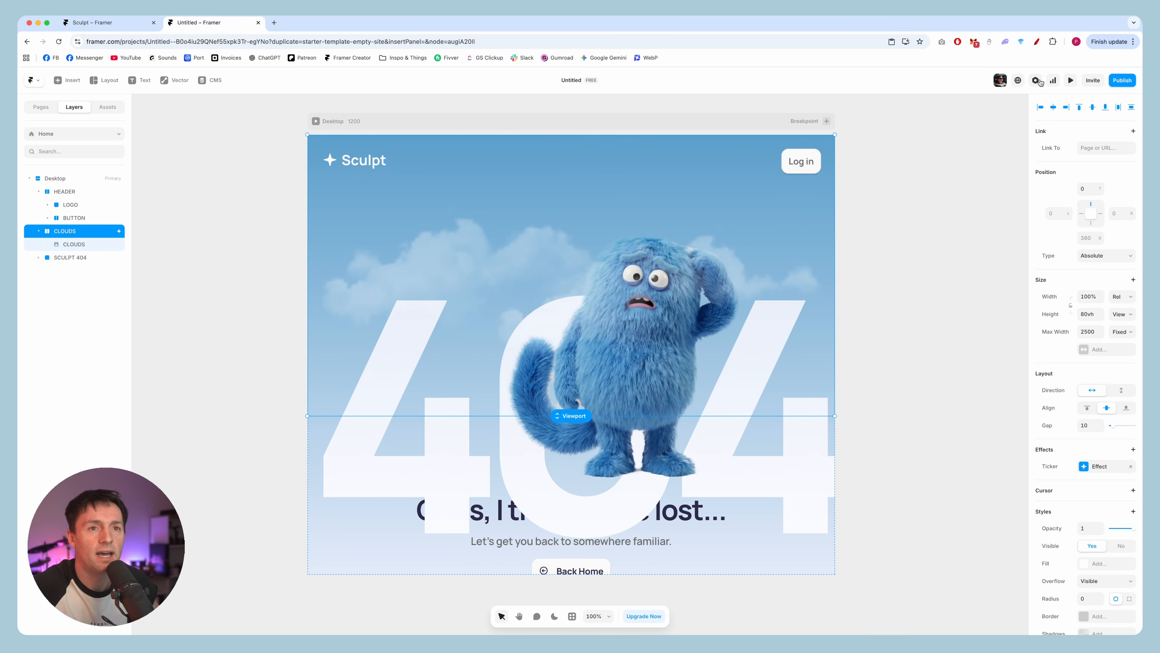
Preview the page to check the moving clouds, including outside fullscreen, and return to the canvas
{"action": "left_click", "coordinate": [1069, 80]}
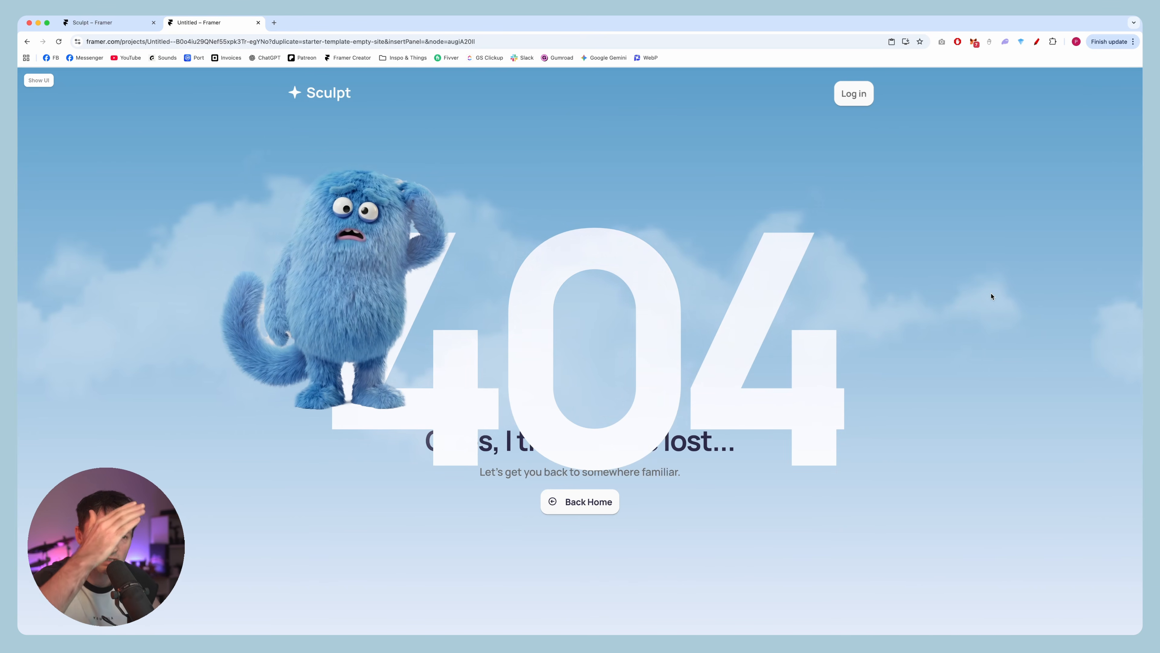
{"action": "key", "text": "Escape"}
{"action": "mouse_move", "coordinate": [1136, 368]}
{"action": "left_mouse_down"}
{"action": "mouse_move", "coordinate": [797, 376]}
{"action": "mouse_move", "coordinate": [1064, 393]}
{"action": "mouse_move", "coordinate": [1128, 384]}
{"action": "left_mouse_up"}
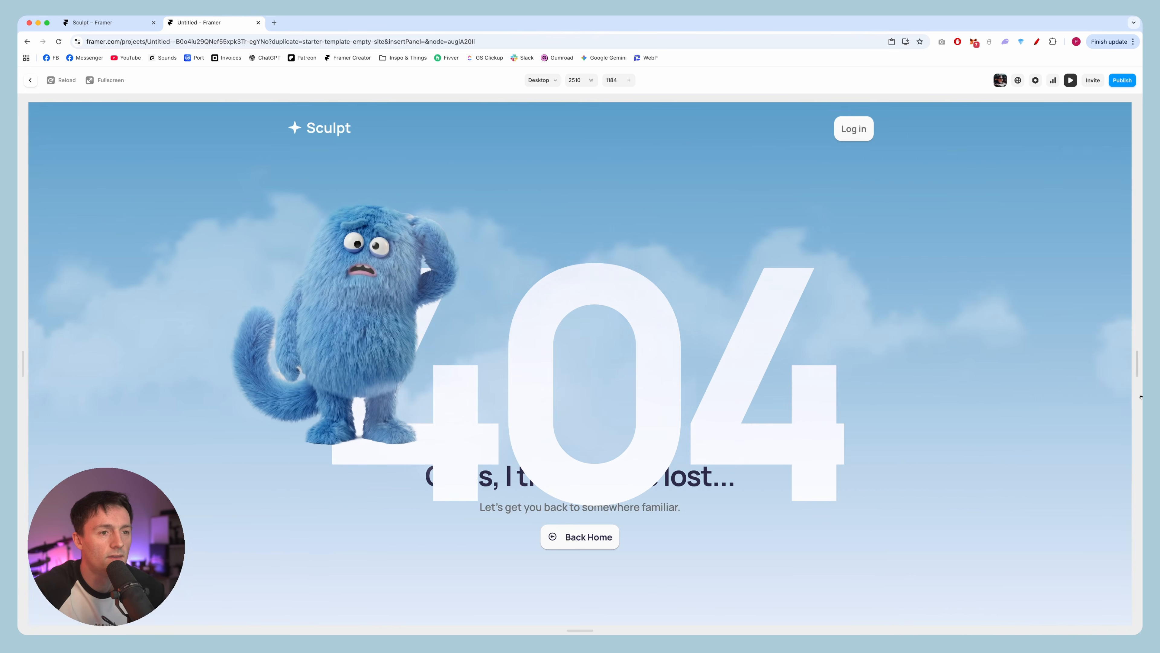
{"action": "key", "text": "Escape"}
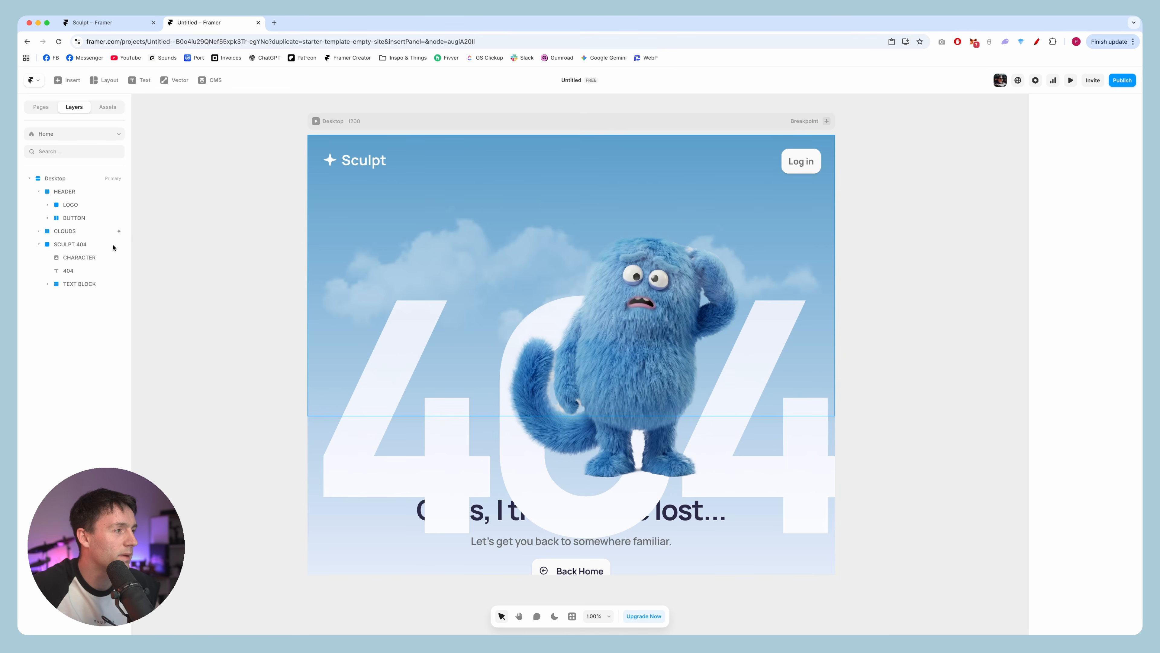
Wrap CHARACTER and the 404 text in a stack and set its direction to vertical
{"action": "left_click", "coordinate": [79, 259]}
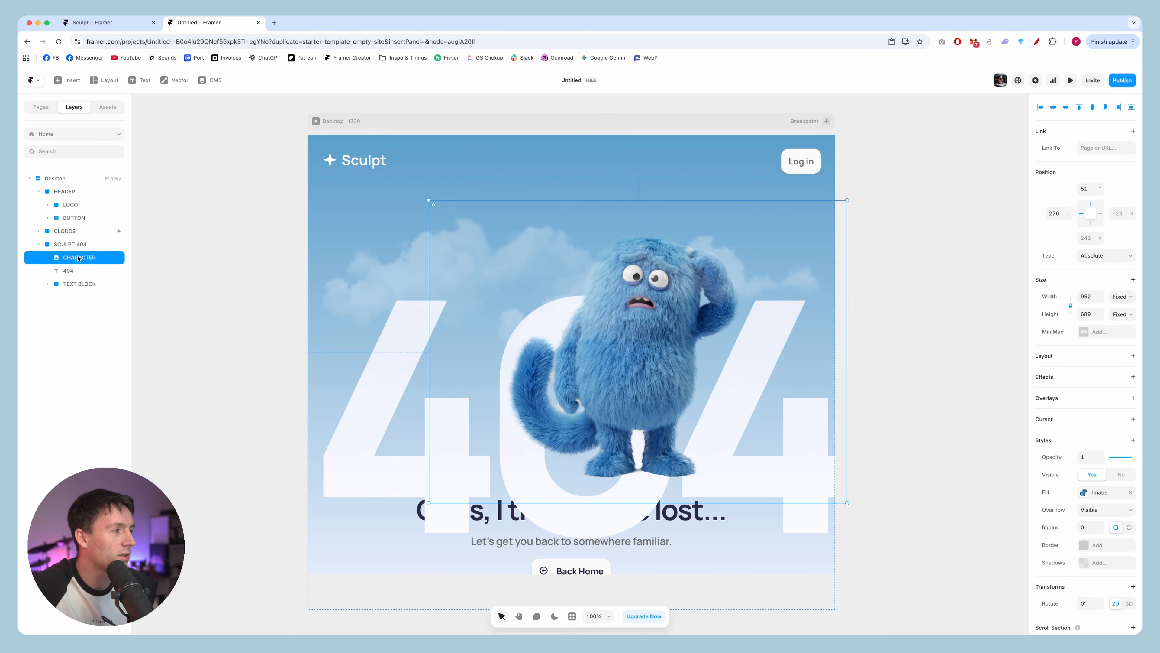
{"action": "left_click", "coordinate": [71, 271], "text": "shift"}
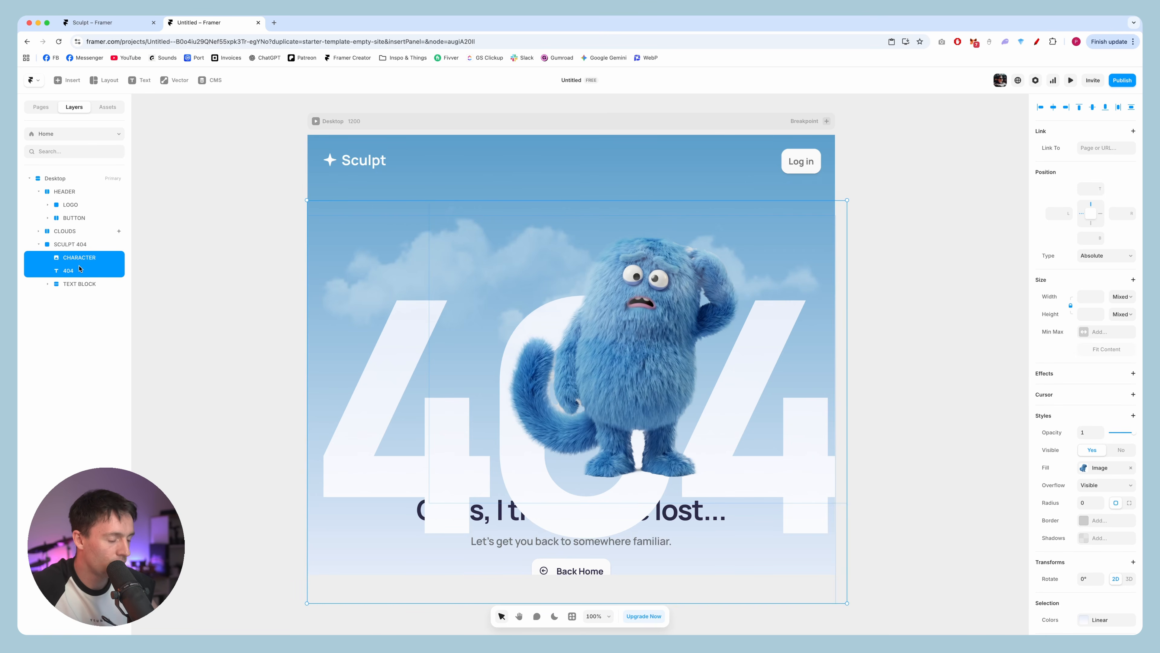
{"action": "right_click", "coordinate": [68, 272]}
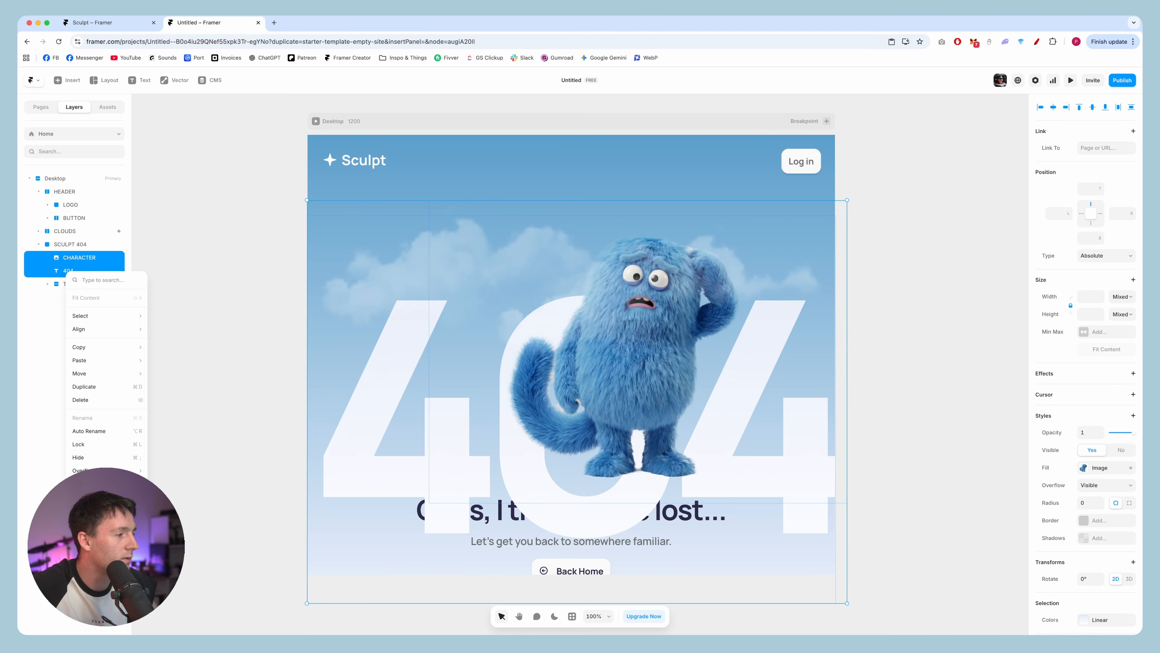
{"action": "left_click", "coordinate": [87, 501]}
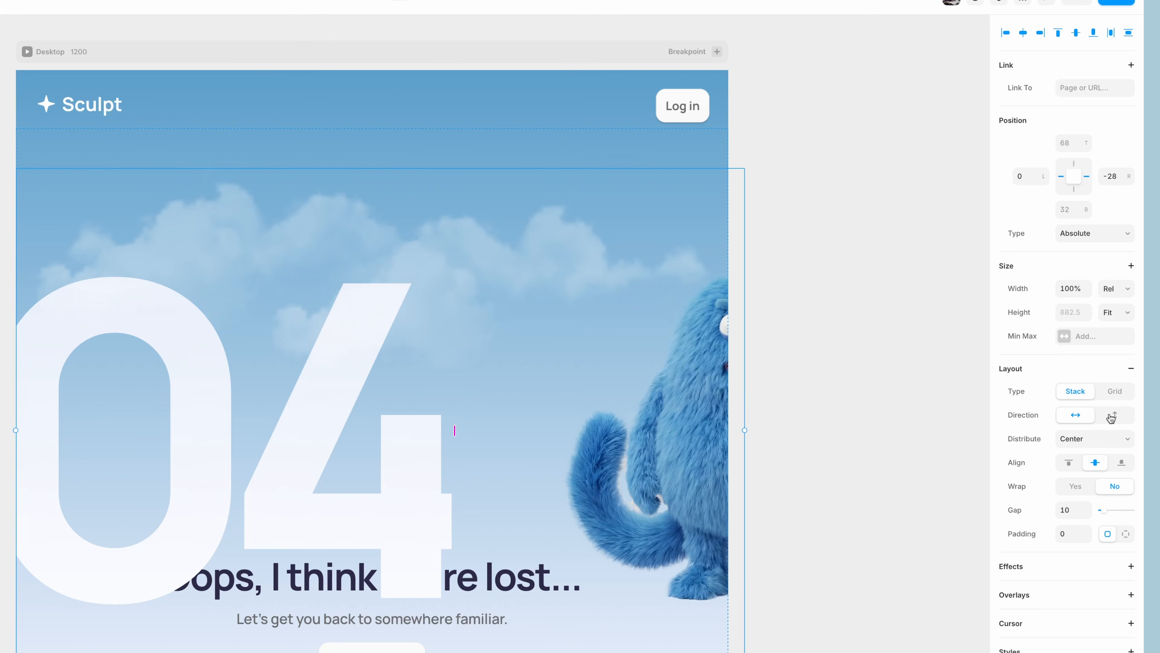
{"action": "left_click", "coordinate": [1115, 416]}
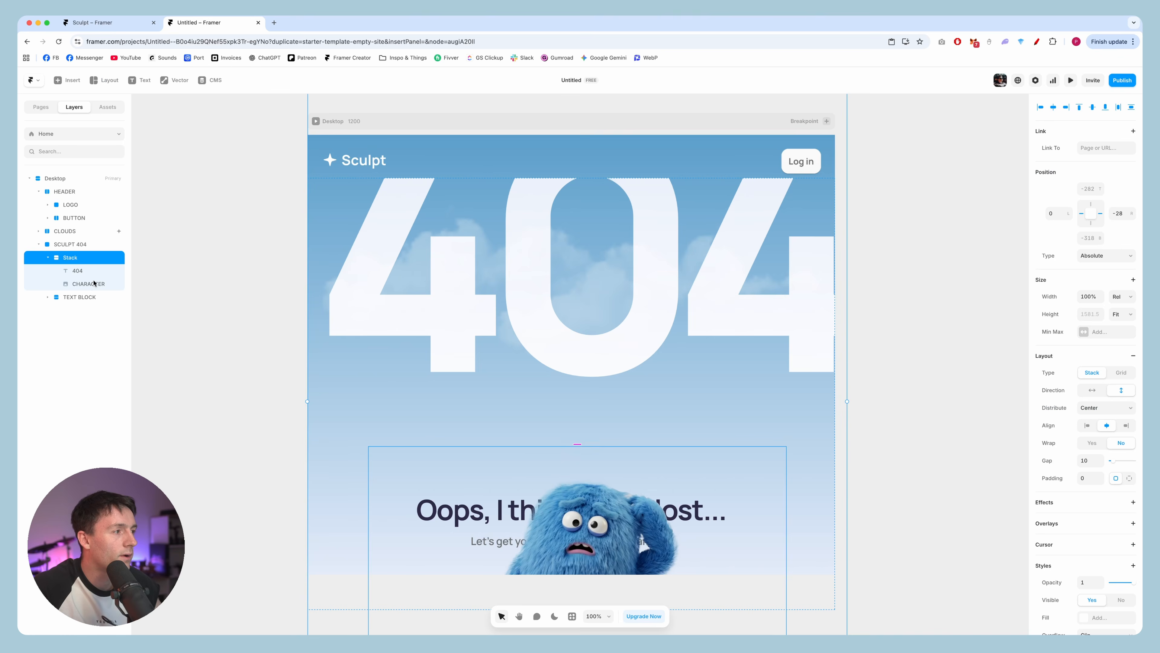
Change the position type of CHARACTER inside the new stack to Absolute
{"action": "left_click", "coordinate": [95, 284]}
{"action": "left_click", "coordinate": [1113, 191]}
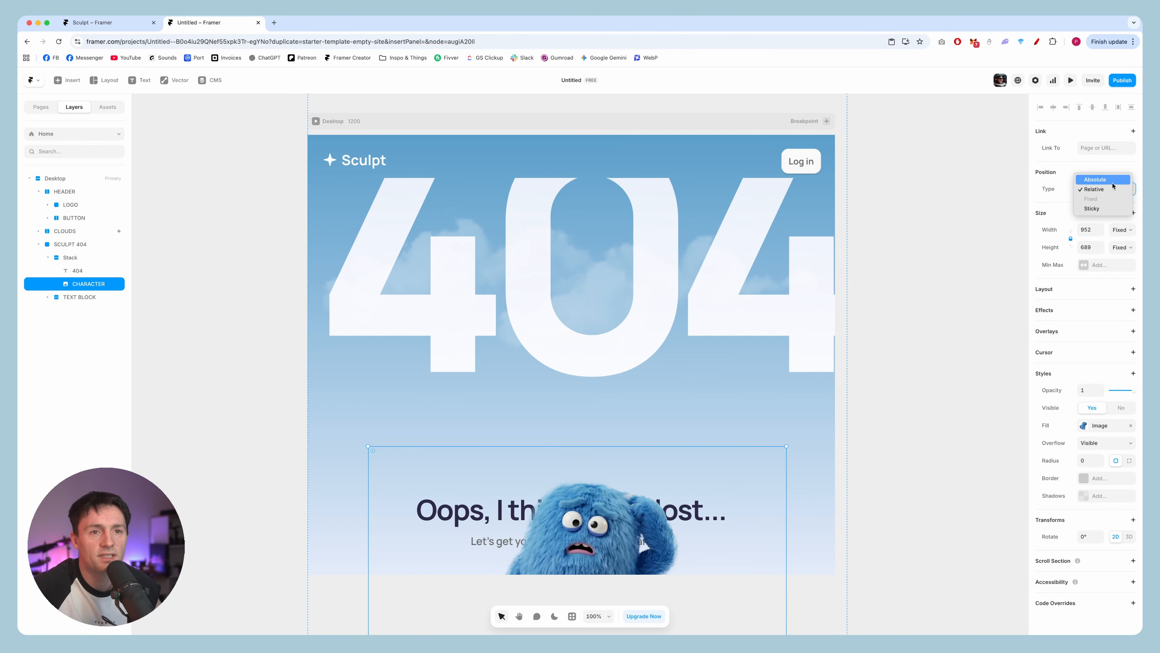
{"action": "left_click", "coordinate": [1110, 186]}
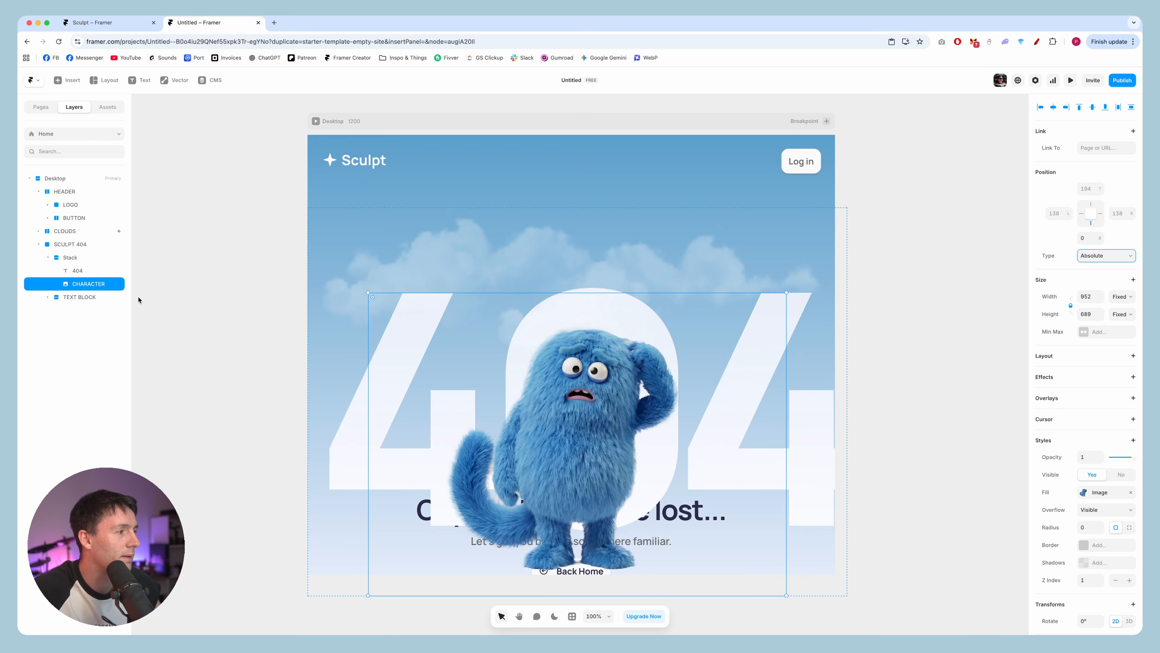
Rename the SCULPT 404 frame as CONTAINER
{"action": "left_click", "coordinate": [85, 258]}
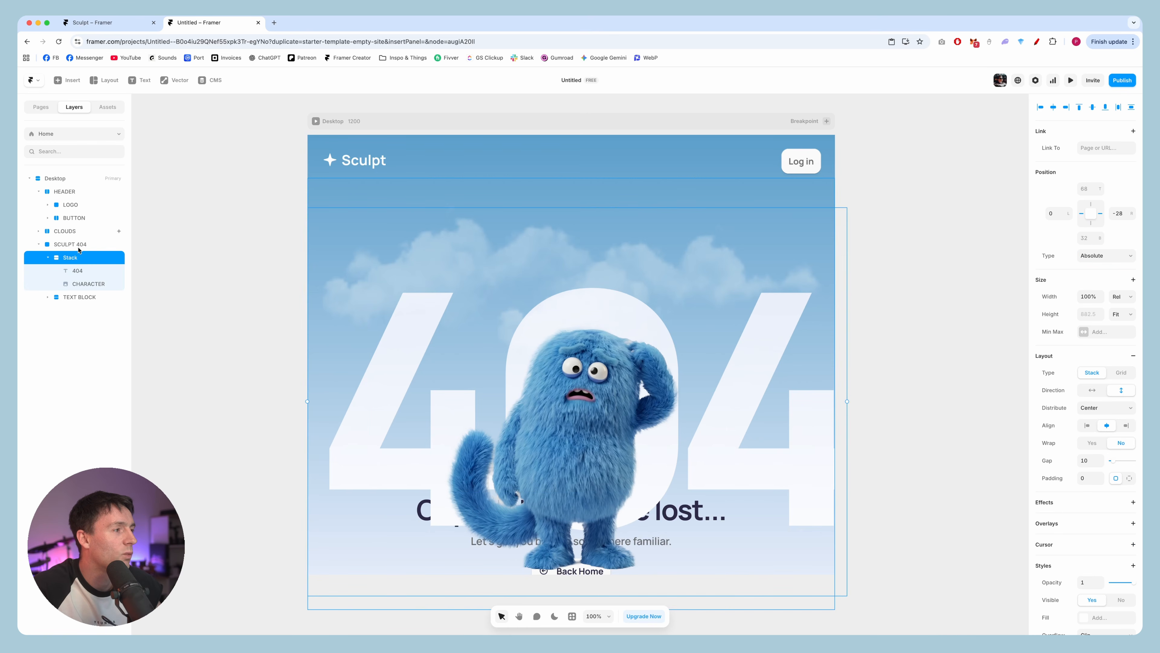
{"action": "left_click", "coordinate": [75, 245]}
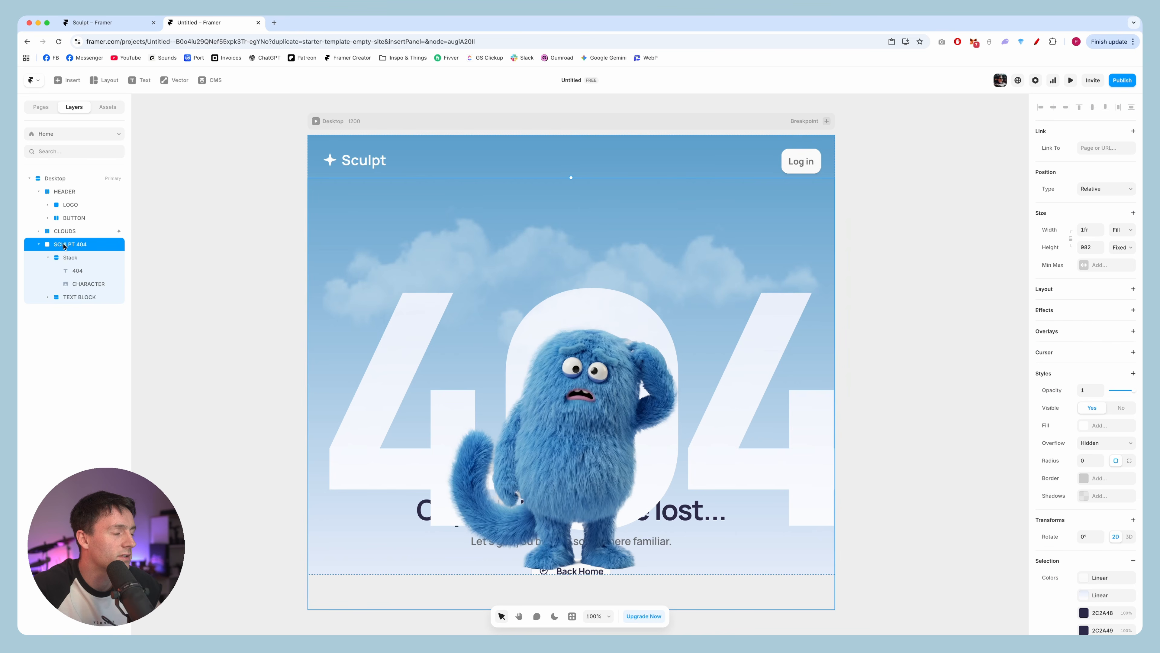
{"action": "double_click", "coordinate": [69, 244]}
{"action": "type", "text": "CONTAINER"}
{"action": "key", "text": "Return"}
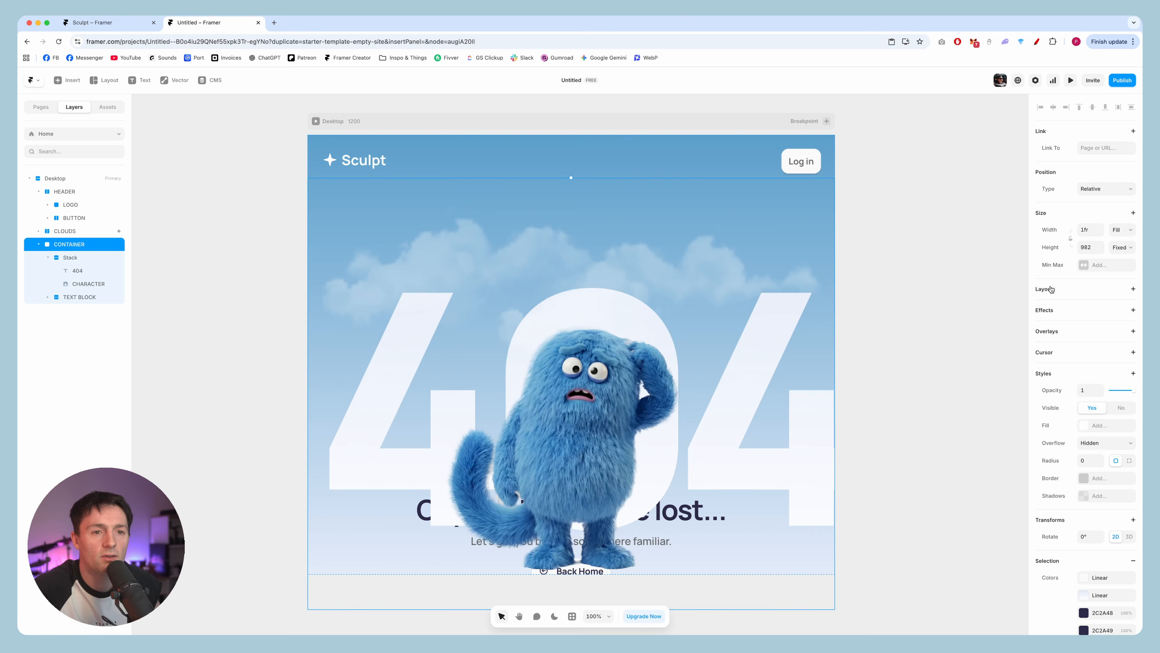
Add a stack layout to CONTAINER and set the width of the nested Stack to 80%
{"action": "left_click", "coordinate": [1050, 289]}
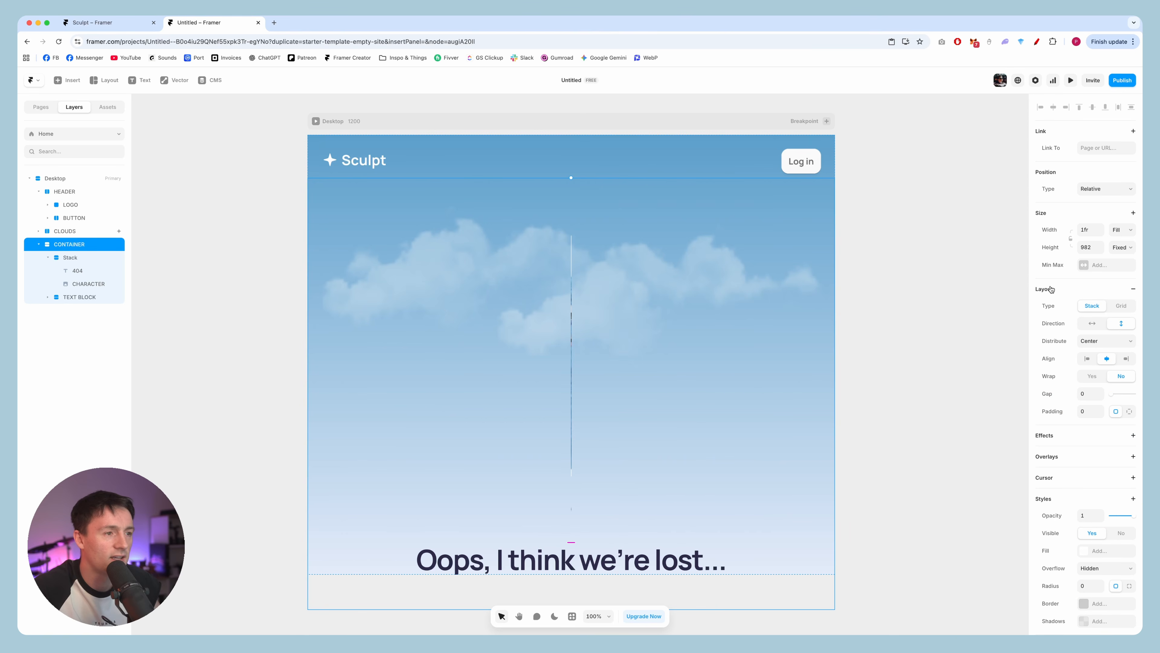
{"action": "left_click", "coordinate": [71, 259]}
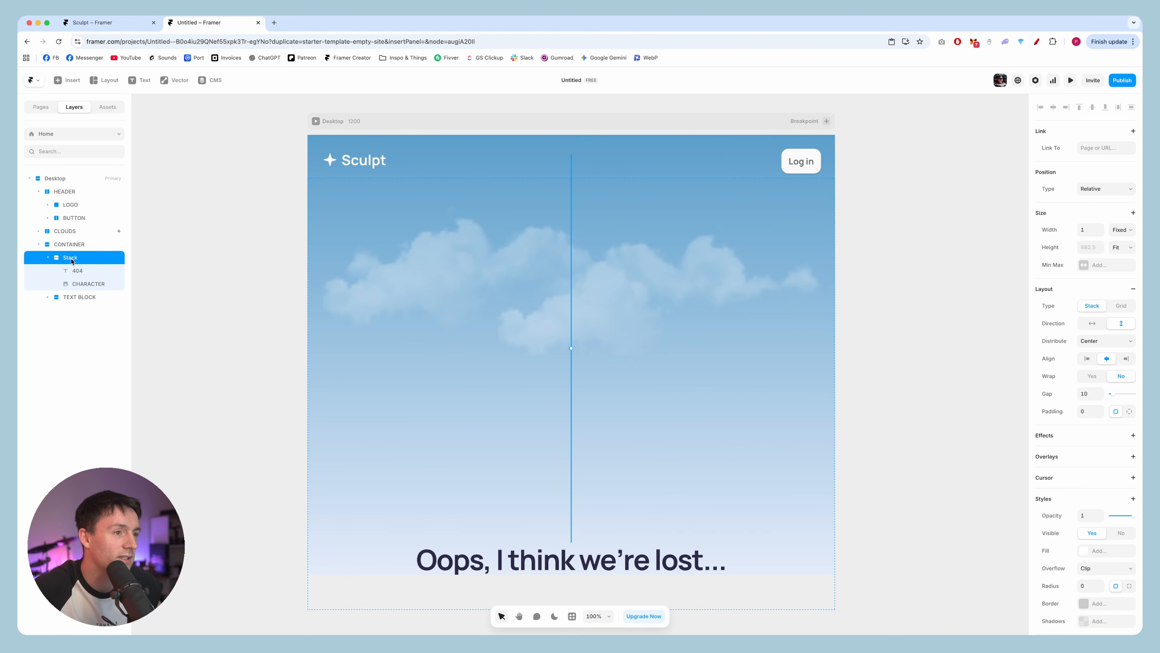
{"action": "left_click", "coordinate": [1087, 231]}
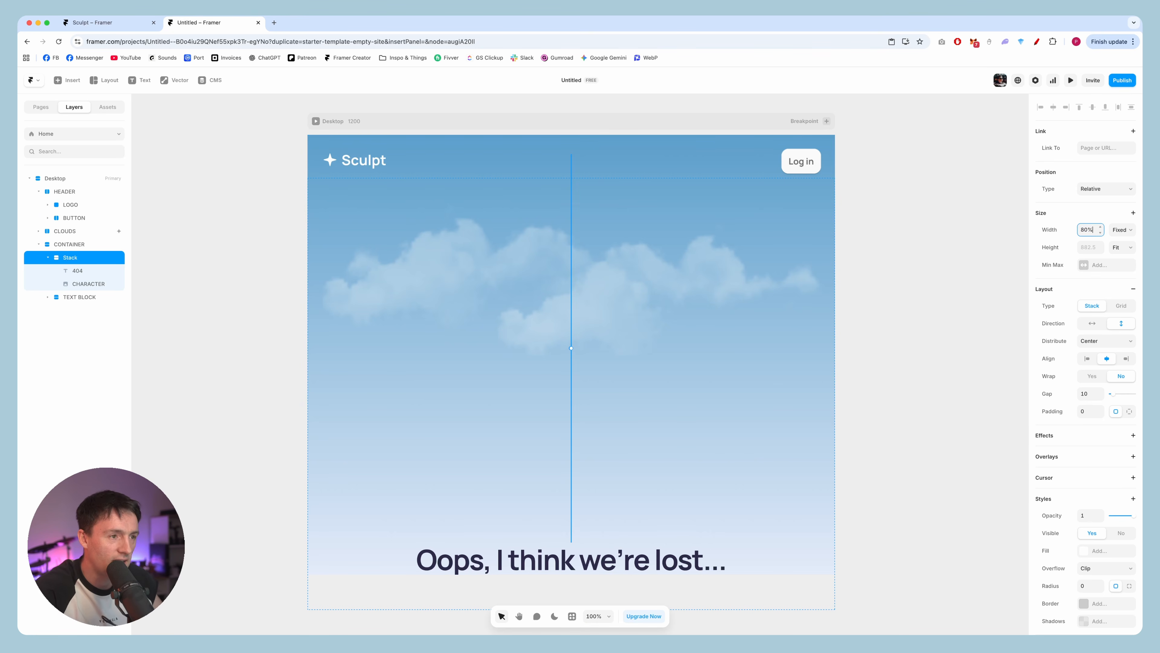
{"action": "type", "text": "80%"}
{"action": "key", "text": "Return"}
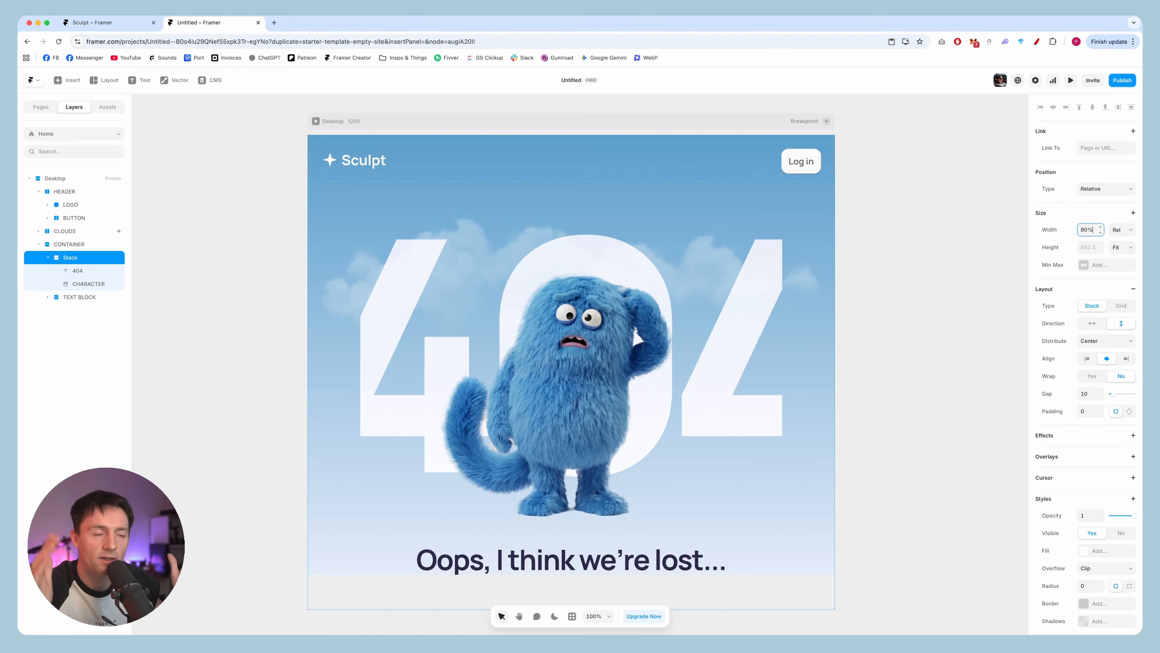
Change the height of CONTAINER to Fit Content
{"action": "left_click", "coordinate": [71, 239]}
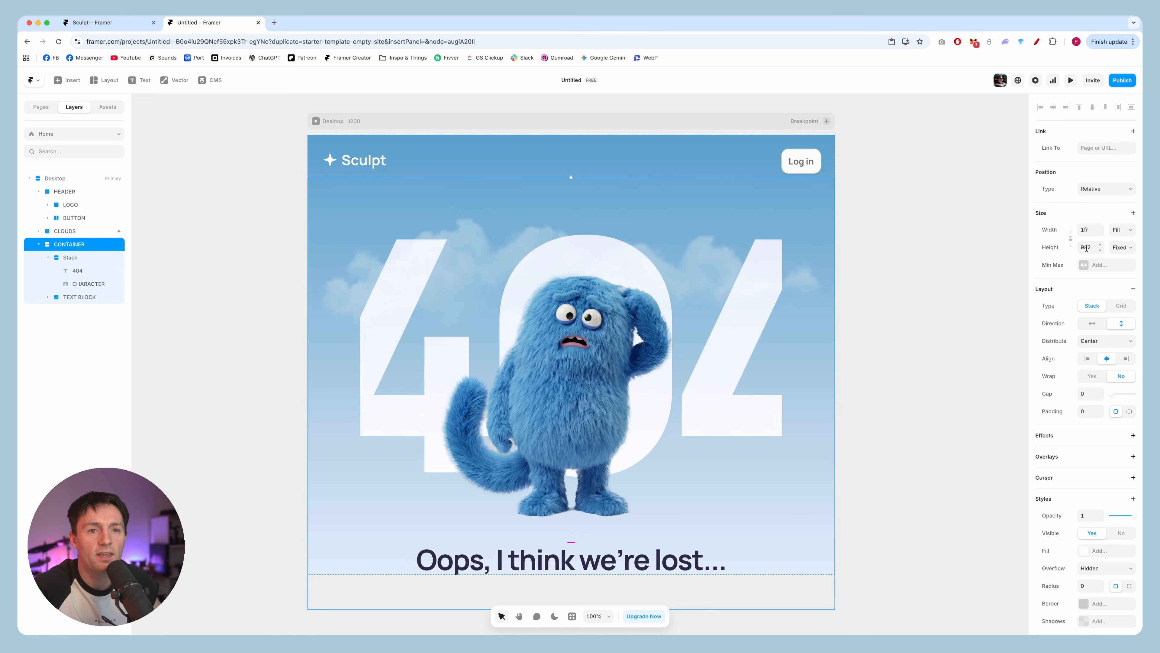
{"action": "left_click", "coordinate": [1123, 248]}
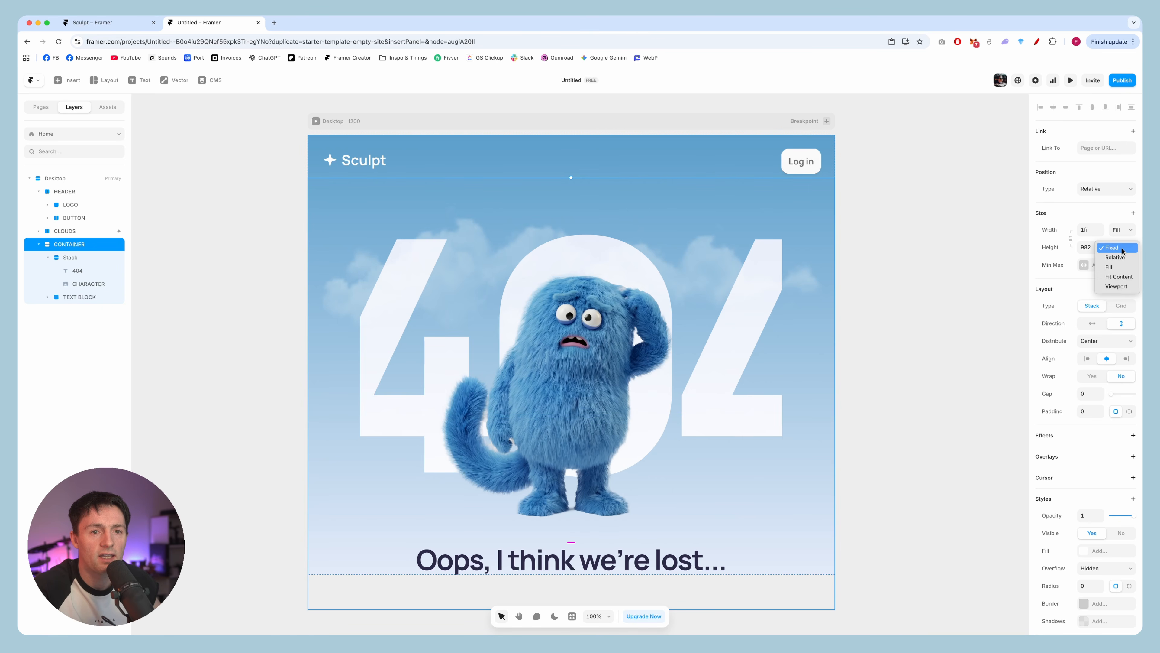
{"action": "left_click", "coordinate": [1123, 276]}
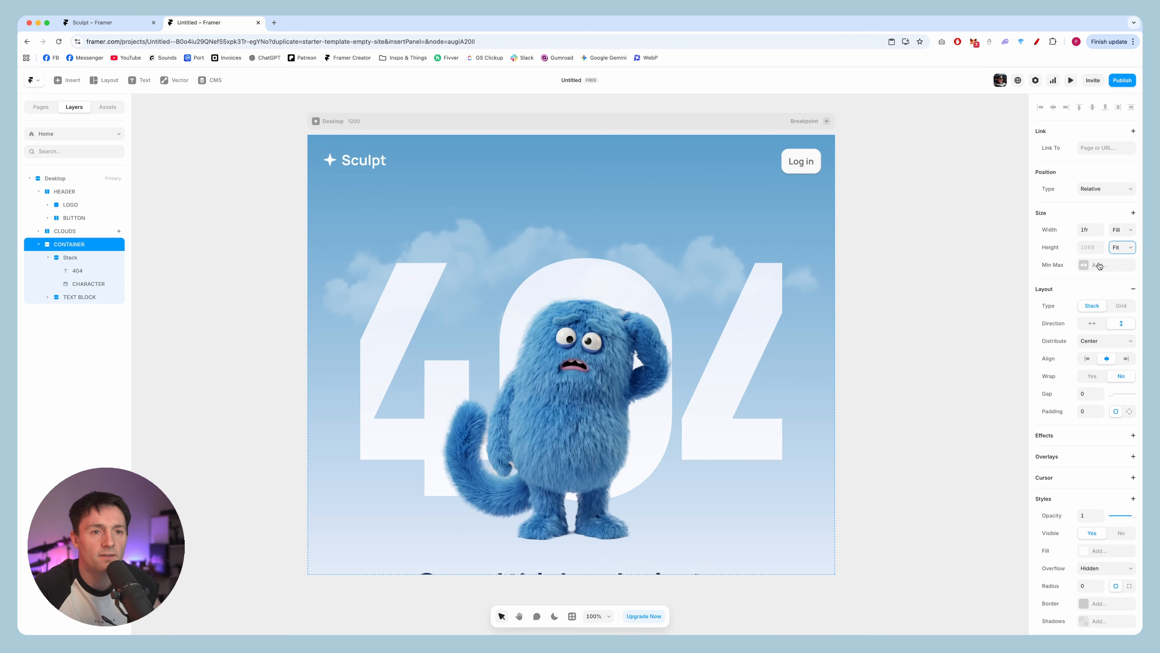
Add a maximum width of 1400px to CONTAINER
{"action": "left_click", "coordinate": [1086, 229]}
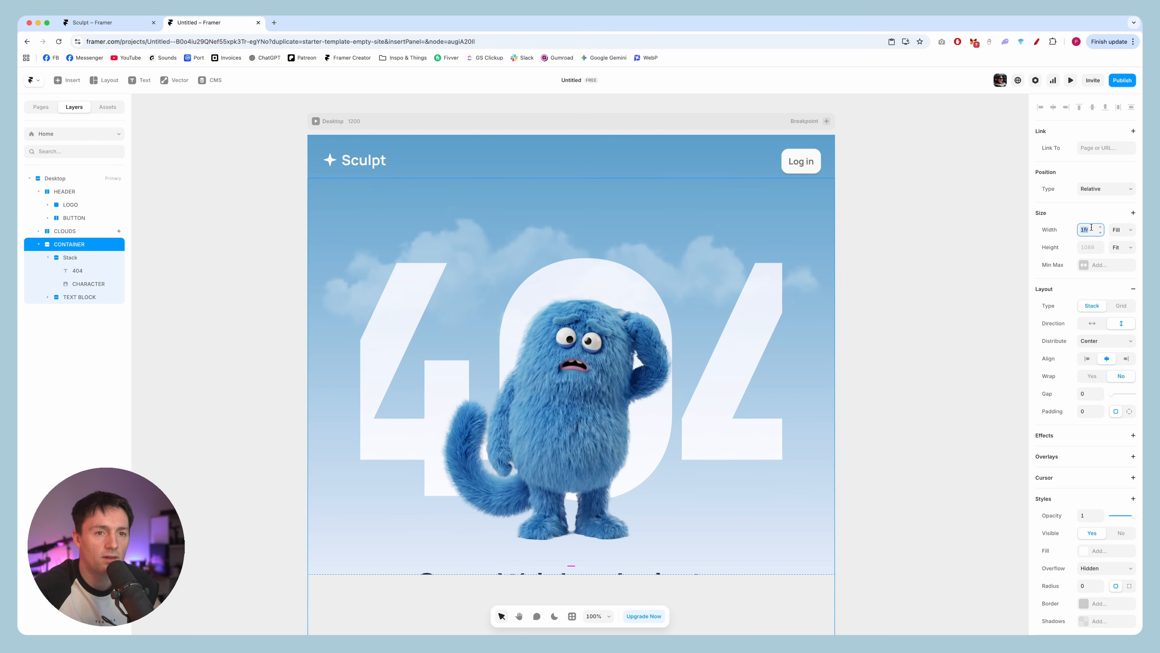
{"action": "left_click", "coordinate": [1083, 265]}
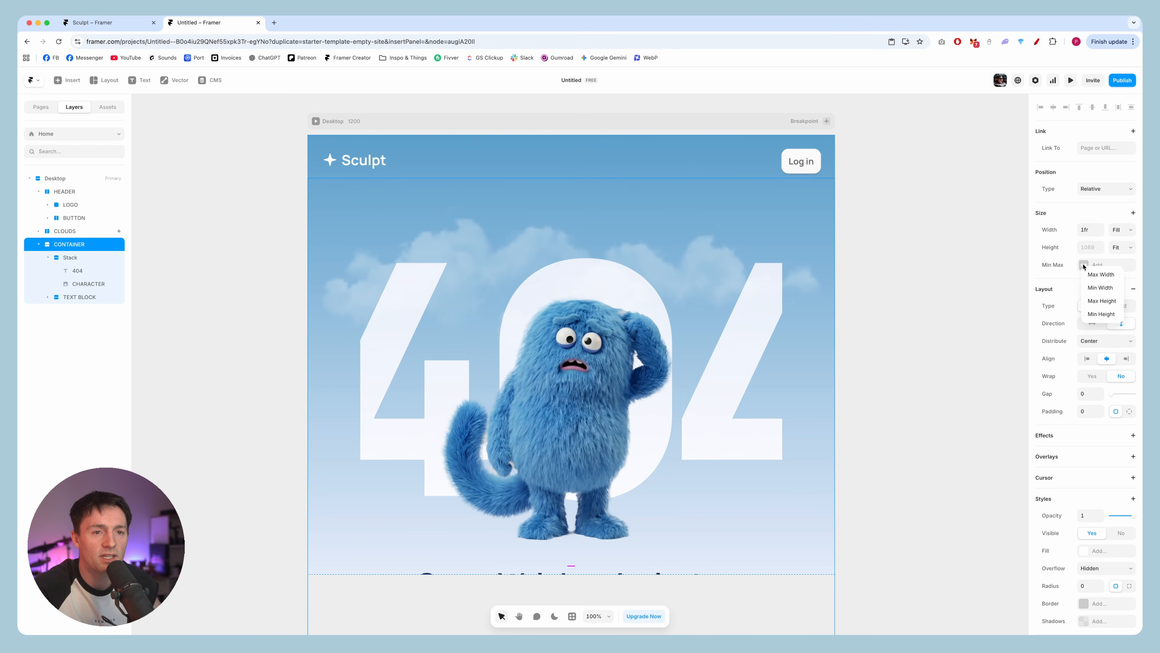
{"action": "left_click", "coordinate": [1101, 274]}
{"action": "left_click", "coordinate": [1092, 268]}
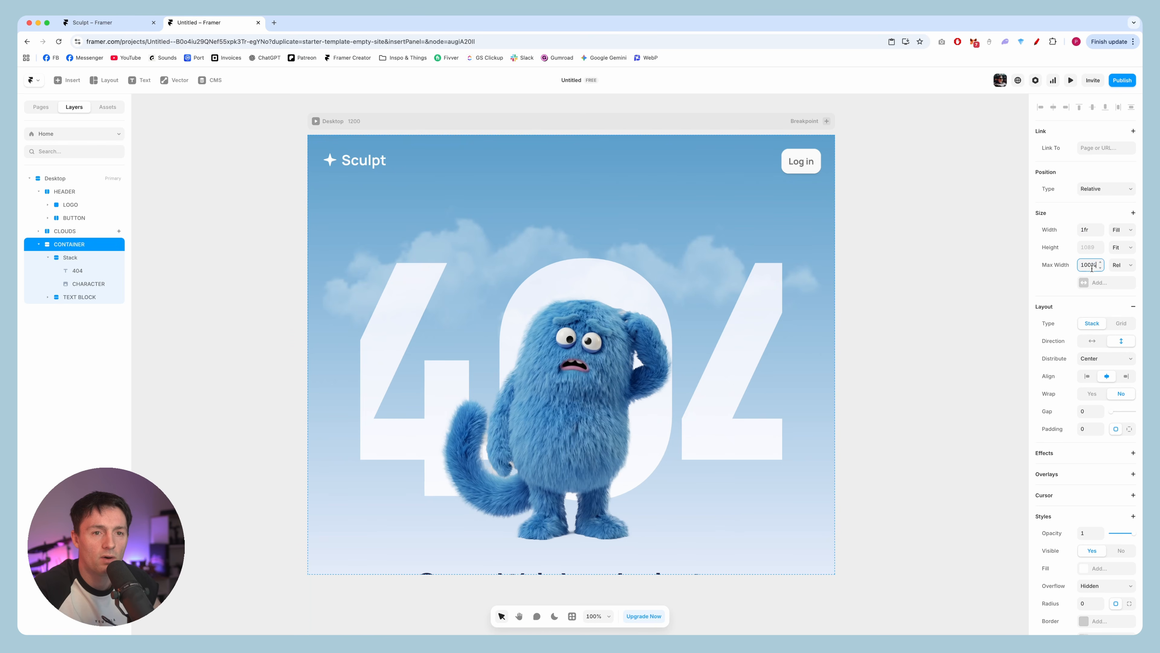
{"action": "type", "text": "1400"}
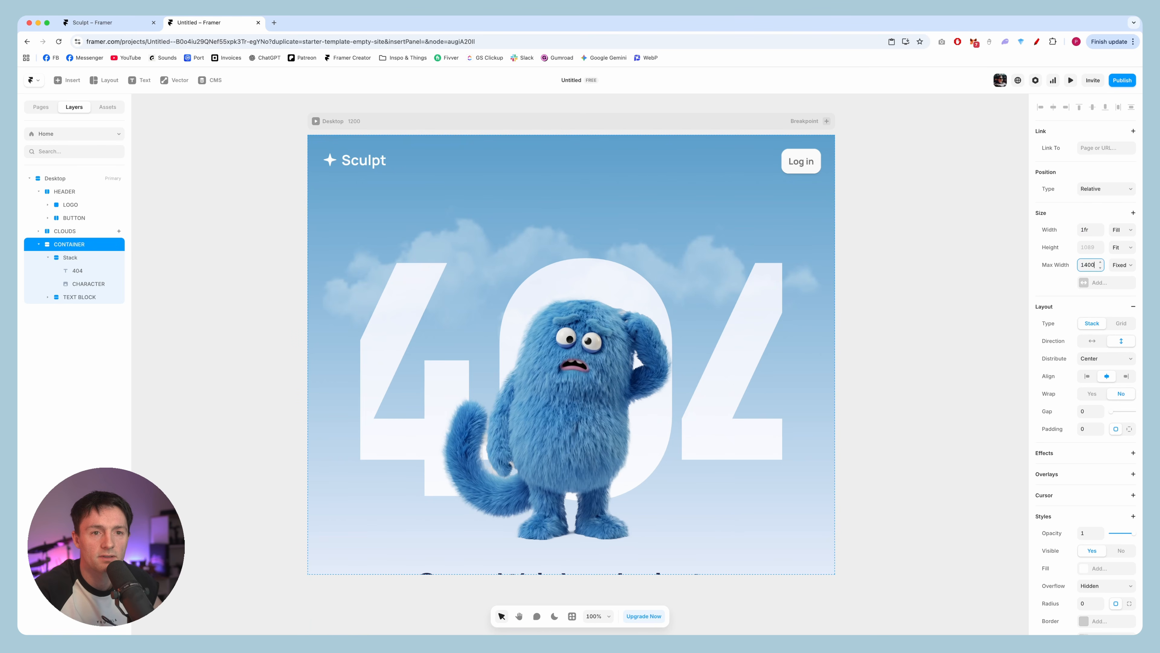
{"action": "key", "text": "Return"}
Add a minimum height of 100vh to CONTAINER
{"action": "left_click", "coordinate": [1084, 283]}
{"action": "left_click", "coordinate": [1103, 320]}
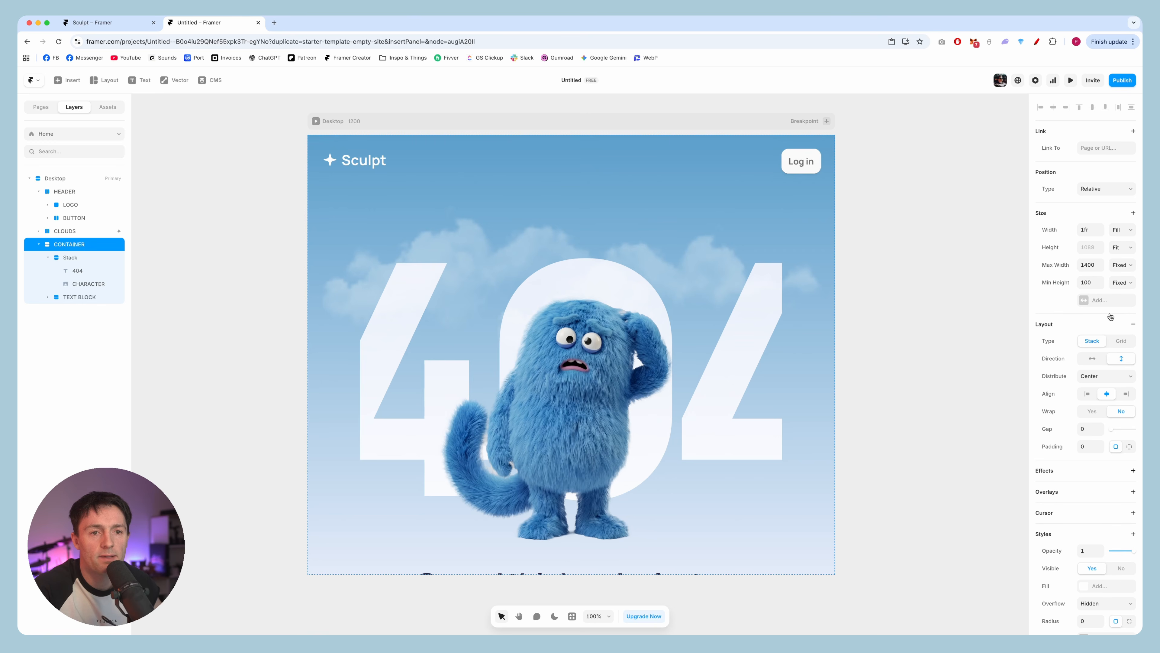
{"action": "left_click", "coordinate": [1090, 284]}
{"action": "type", "text": "100v"}
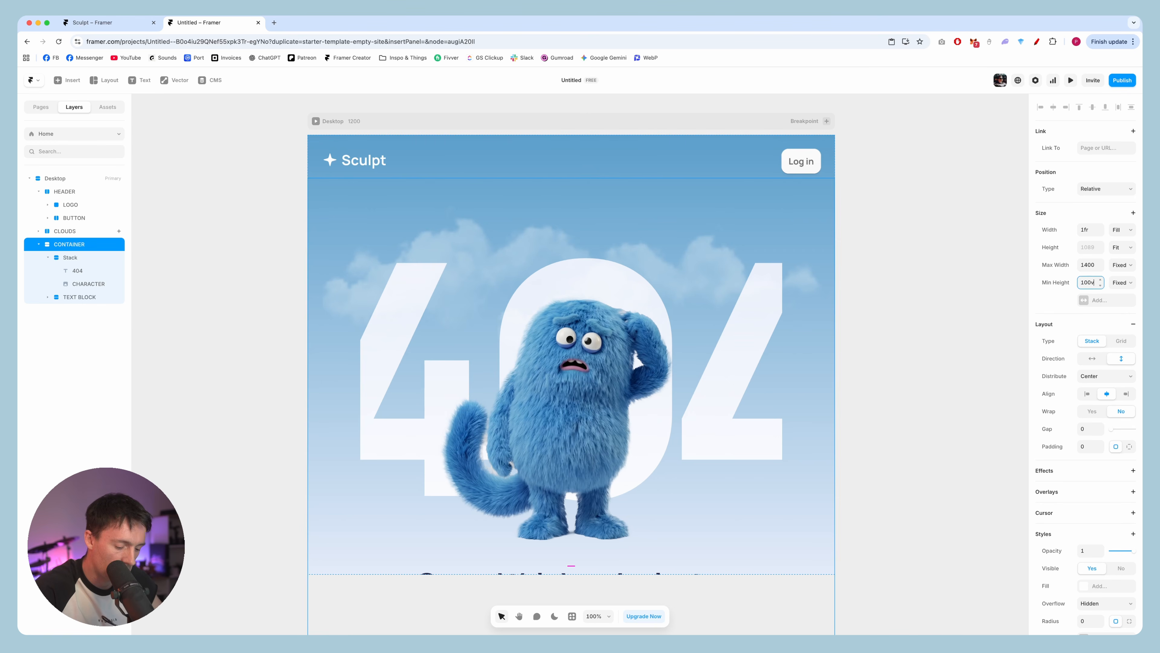
{"action": "type", "text": "h"}
{"action": "key", "text": "Return"}
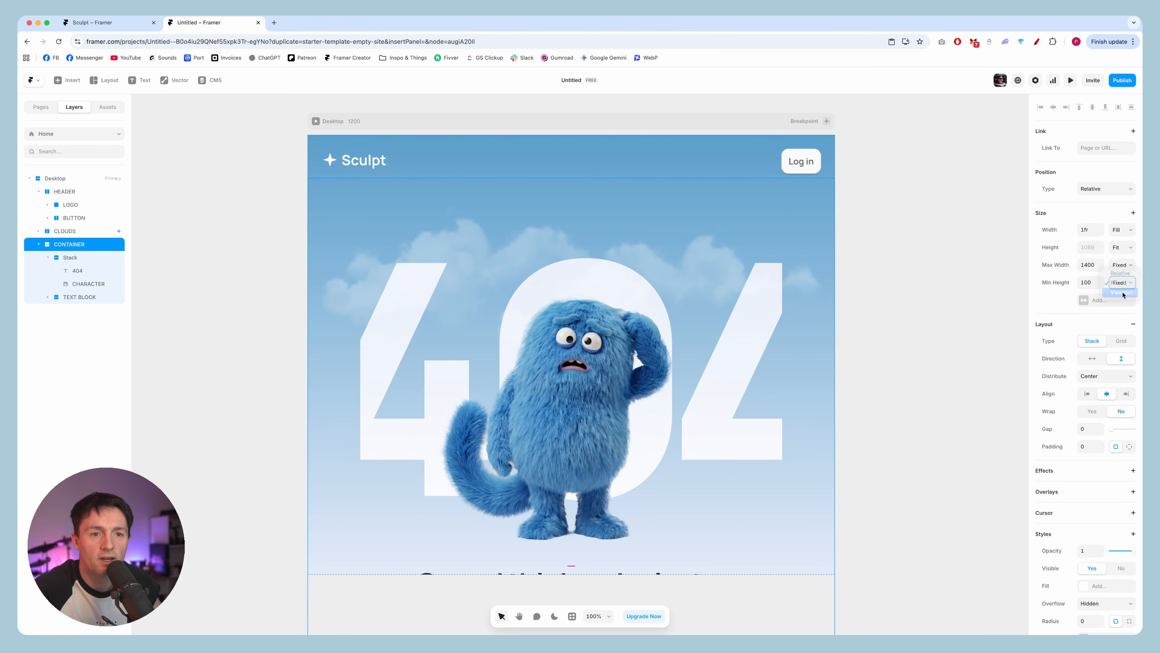
{"action": "left_click", "coordinate": [867, 297]}
Change the font size type of the 404 text to Fit
{"action": "left_click", "coordinate": [79, 271]}
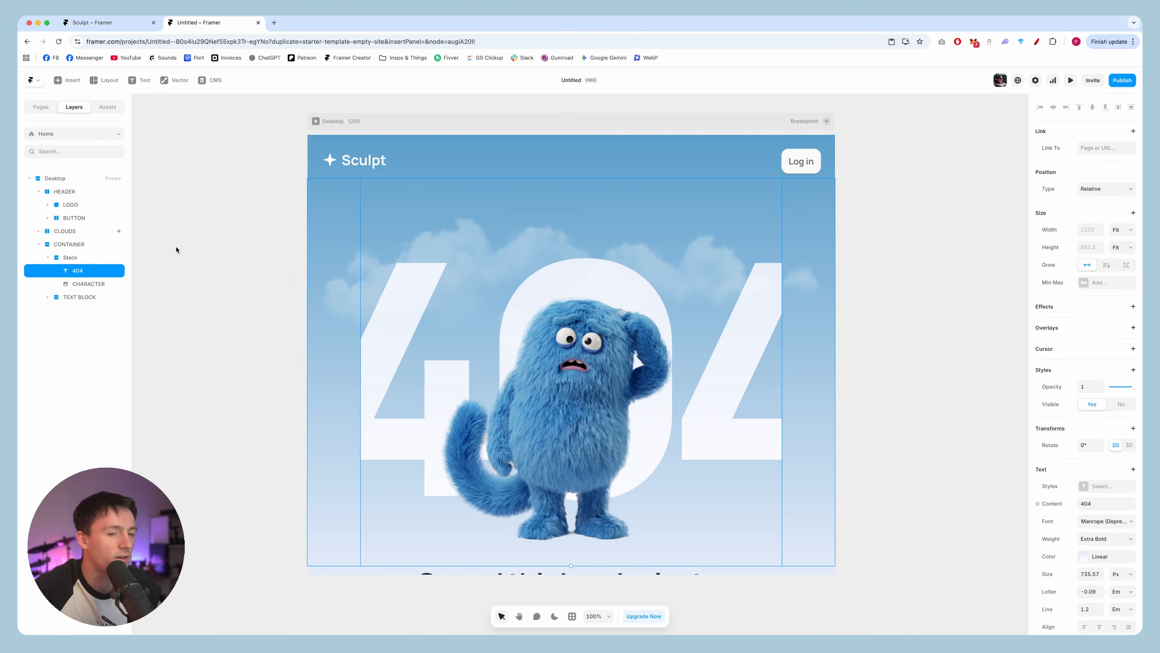
{"action": "scroll", "coordinate": [1041, 530], "scroll_direction": "down", "scroll_amount": 2}
{"action": "left_click", "coordinate": [1121, 536]}
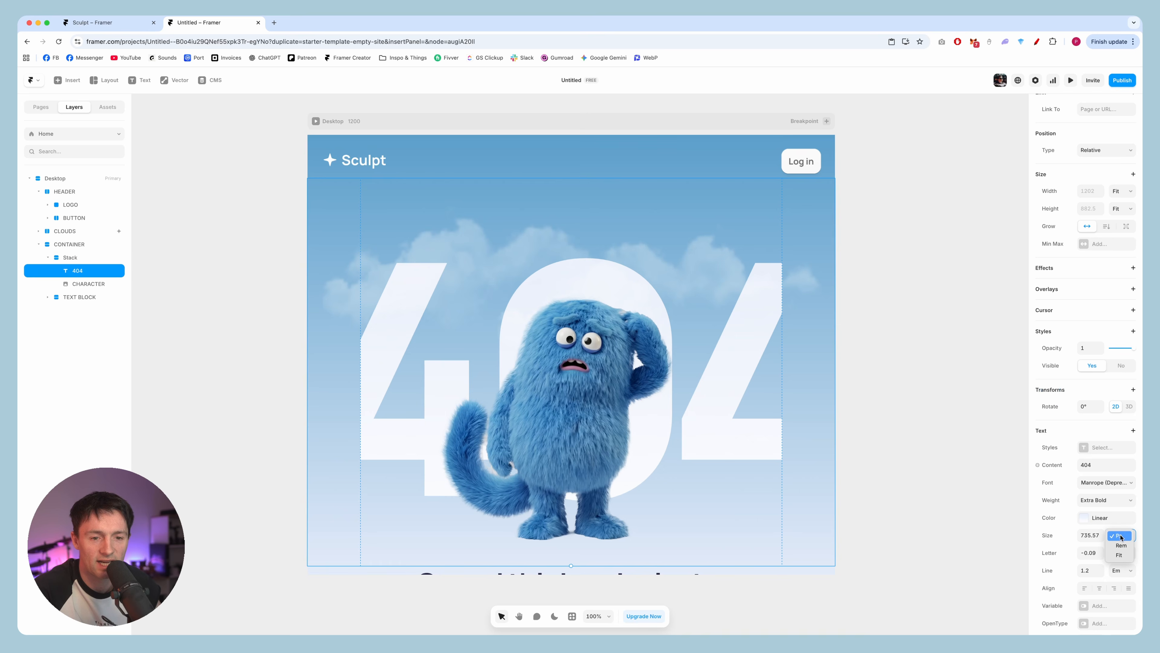
{"action": "left_click", "coordinate": [1121, 555]}
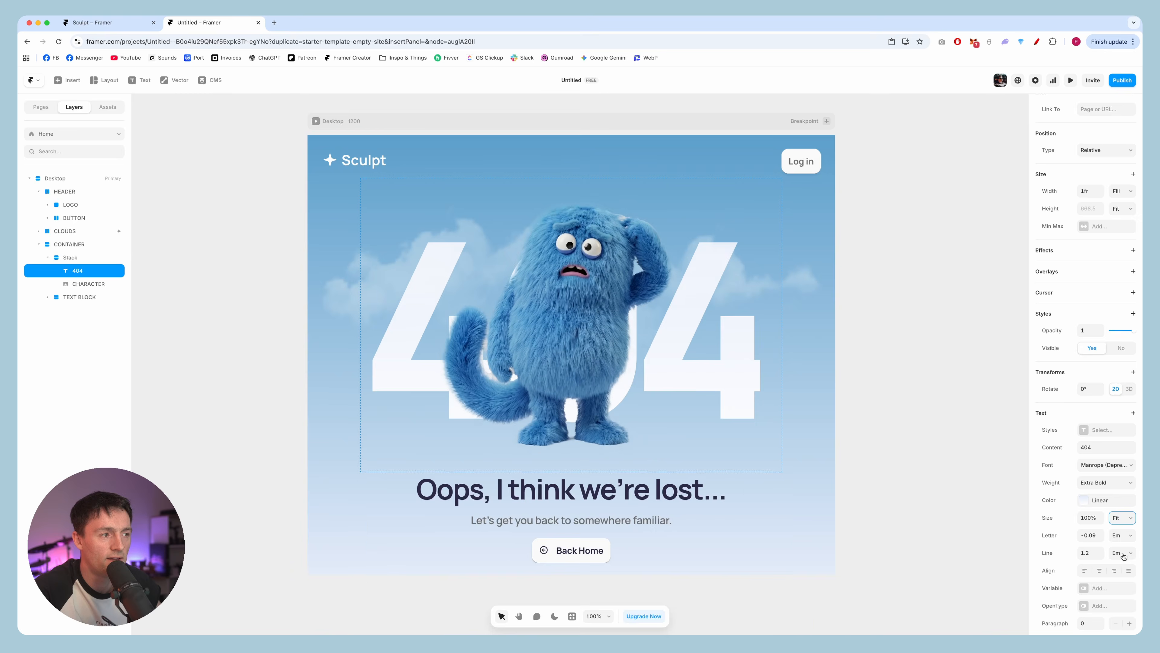
Preview the page at a width of 2510 to check the layout on a large screen, and return to the canvas
{"action": "key", "text": "super+p"}
{"action": "left_click_drag", "start_coordinate": [829, 362], "coordinate": [1139, 373]}
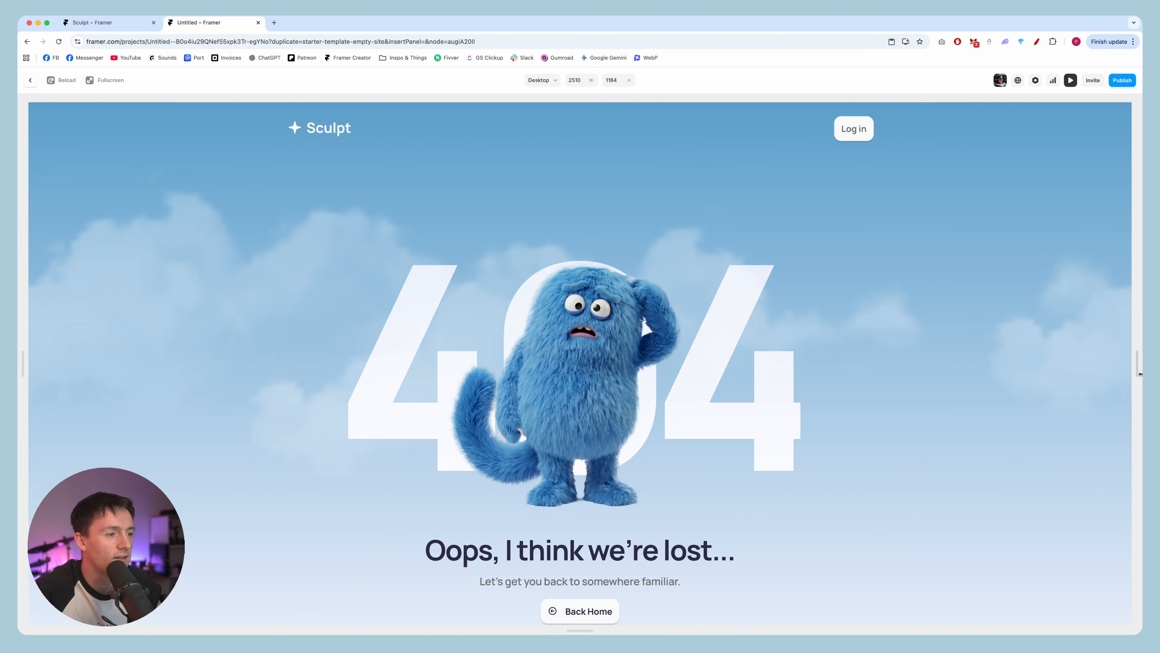
{"action": "key", "text": "super+p"}
Give the Stack inside CONTAINER individual padding of 80 at the top and 64 at the bottom
{"action": "left_click", "coordinate": [1130, 412]}
{"action": "left_click", "coordinate": [1086, 428]}
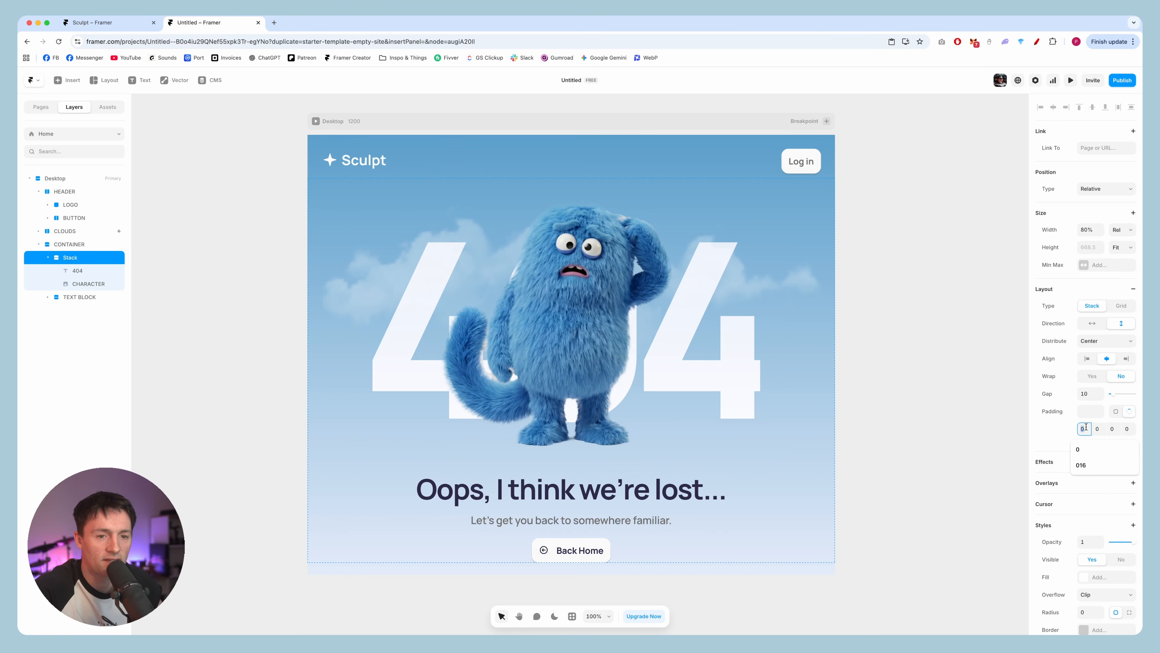
{"action": "type", "text": "80"}
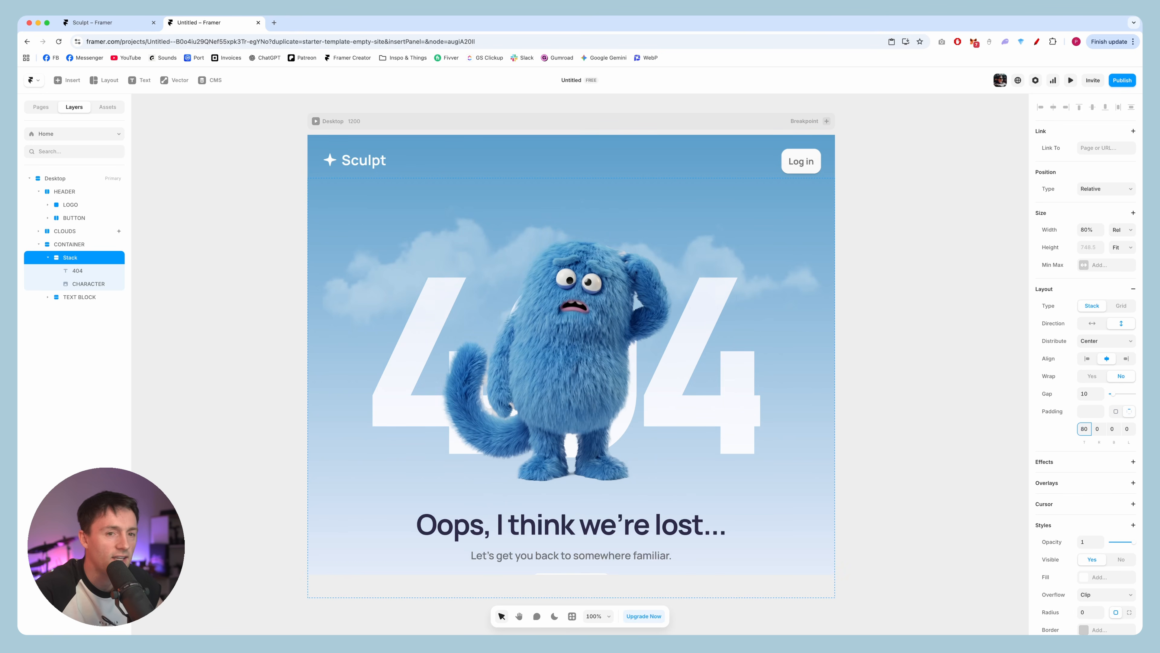
{"action": "left_click", "coordinate": [1113, 428]}
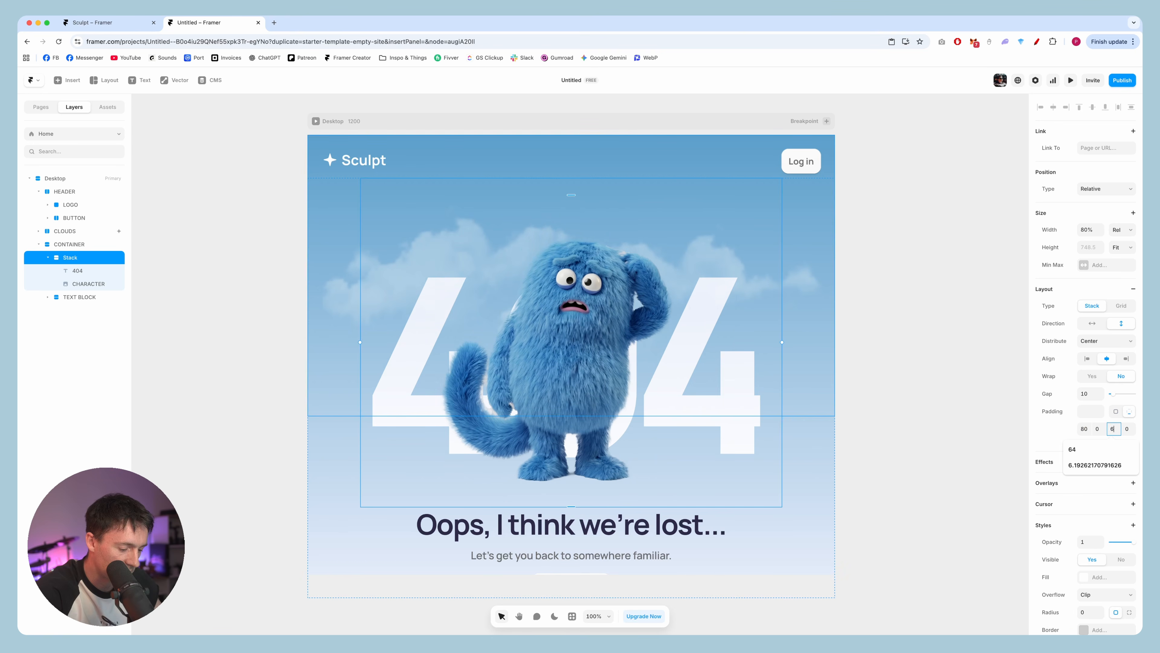
{"action": "type", "text": "64"}
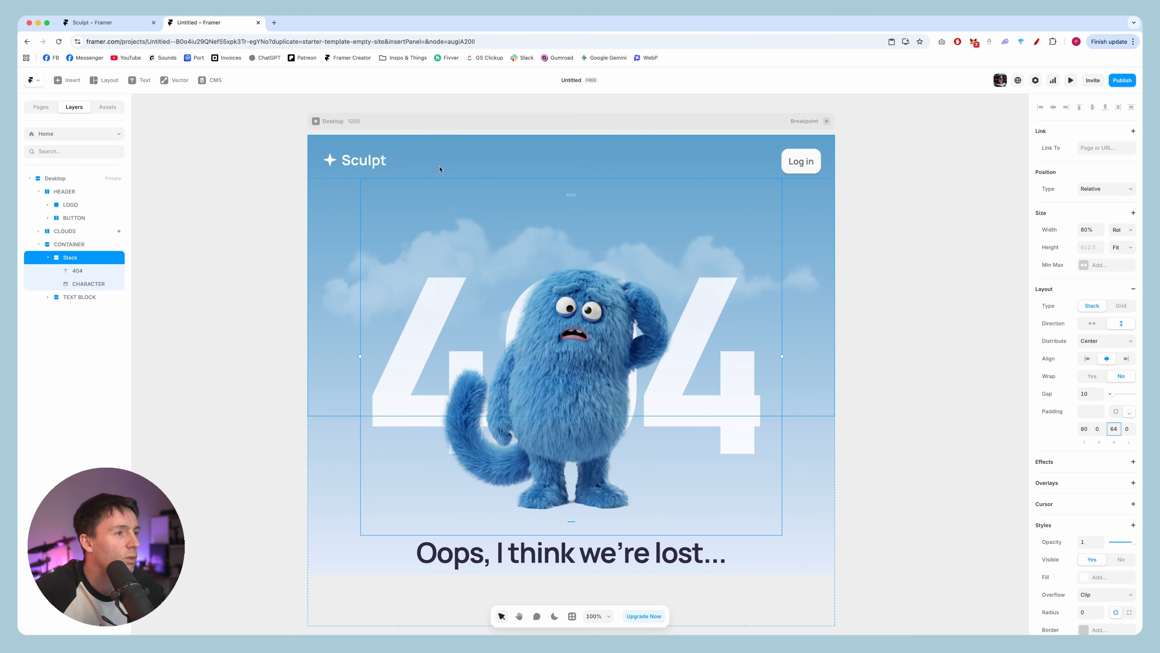
Change the position type of HEADER to Absolute
{"action": "left_click", "coordinate": [443, 164]}
{"action": "left_click", "coordinate": [65, 190]}
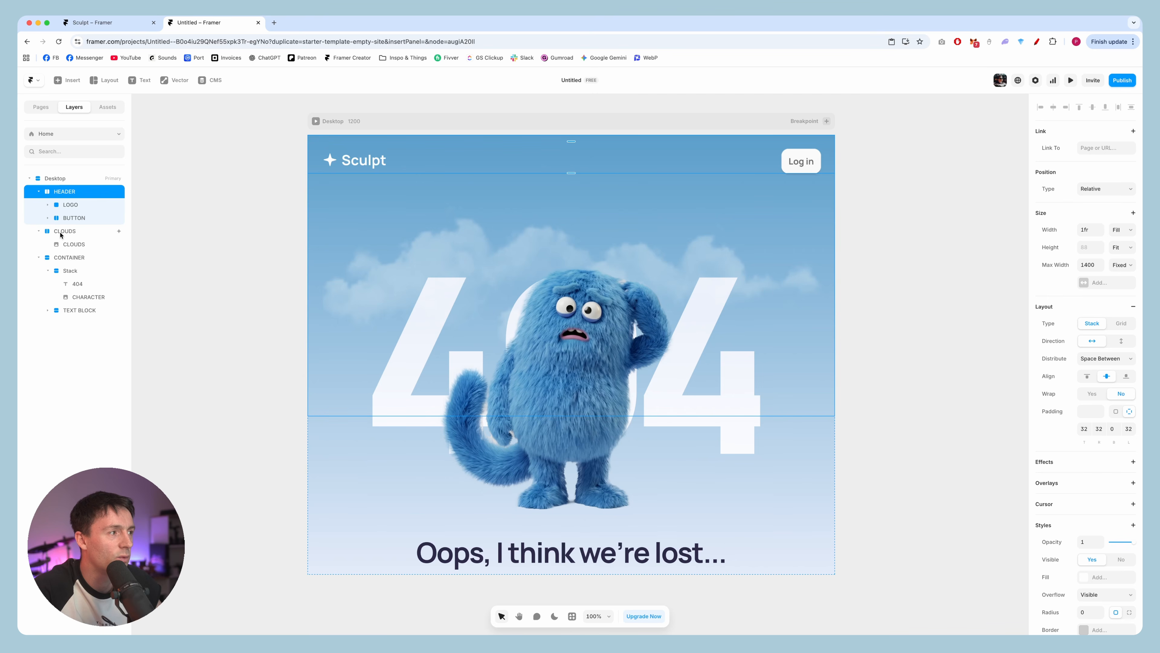
{"action": "left_click", "coordinate": [586, 184]}
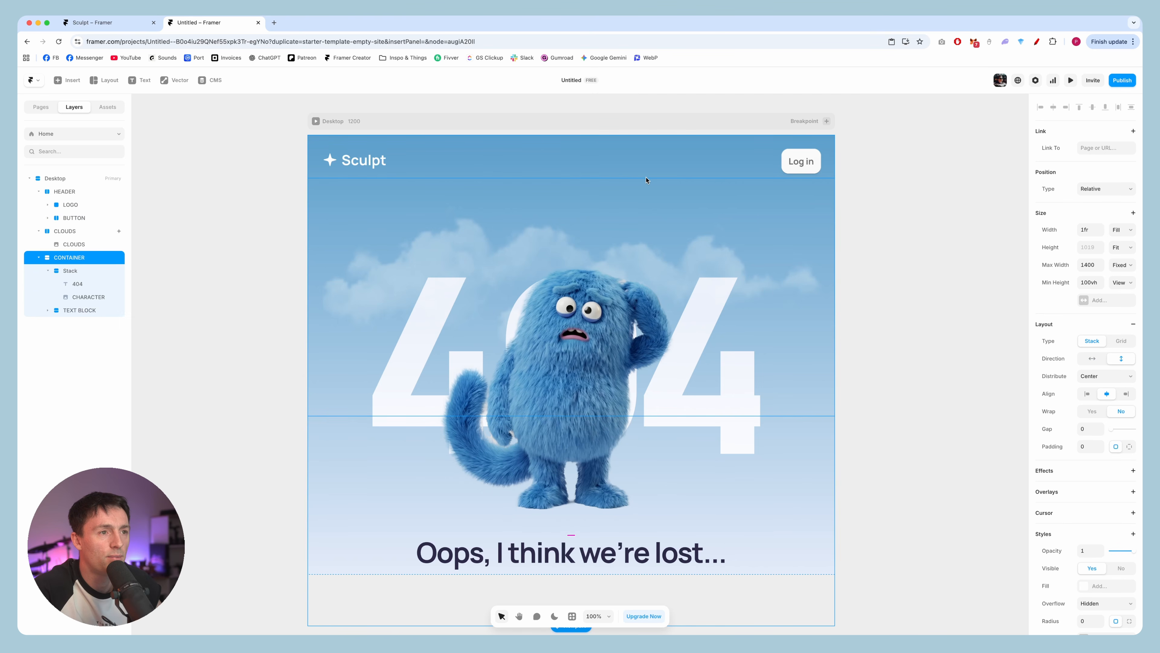
{"action": "left_click", "coordinate": [388, 163]}
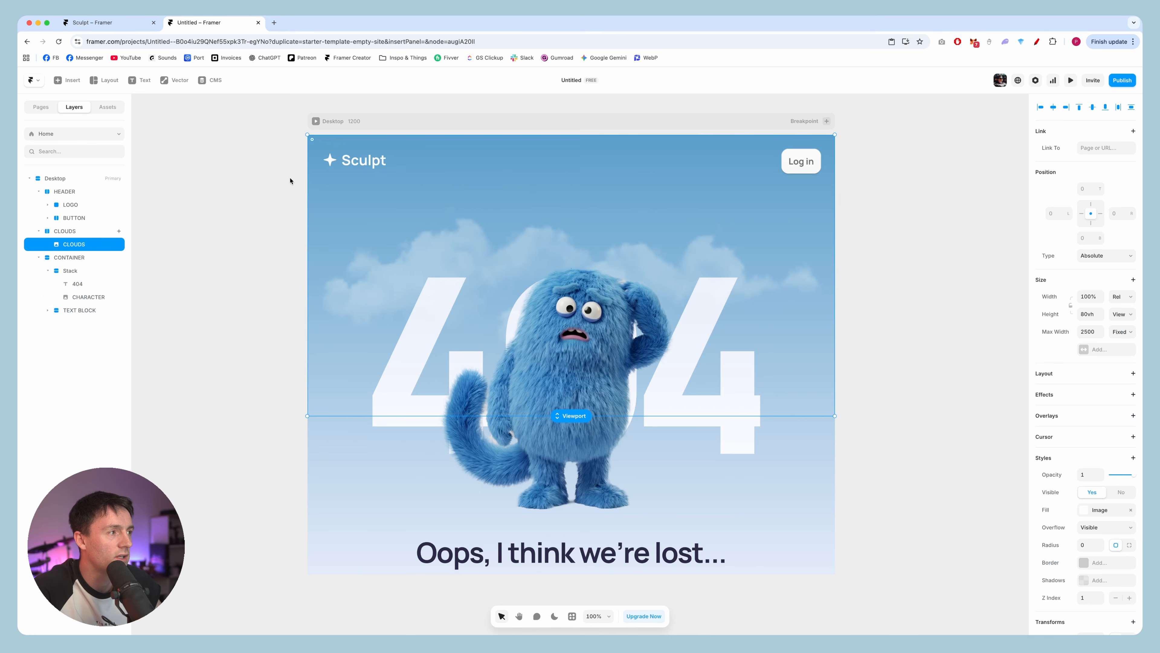
{"action": "left_click", "coordinate": [65, 191]}
{"action": "left_click", "coordinate": [1096, 189]}
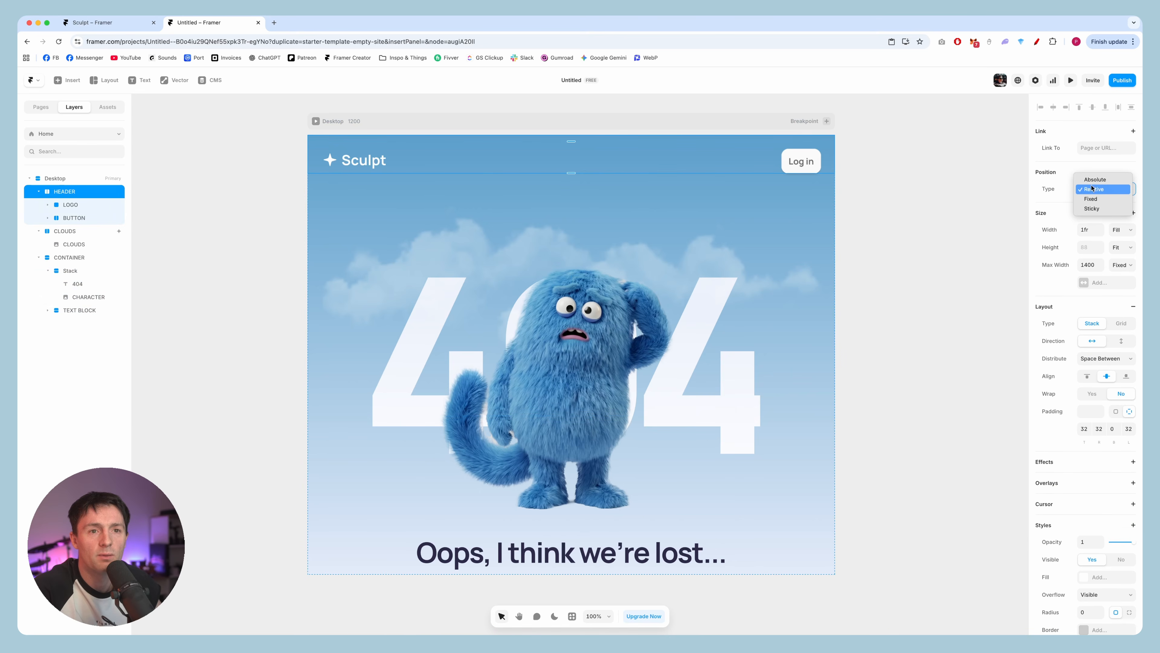
{"action": "left_click", "coordinate": [1100, 184]}
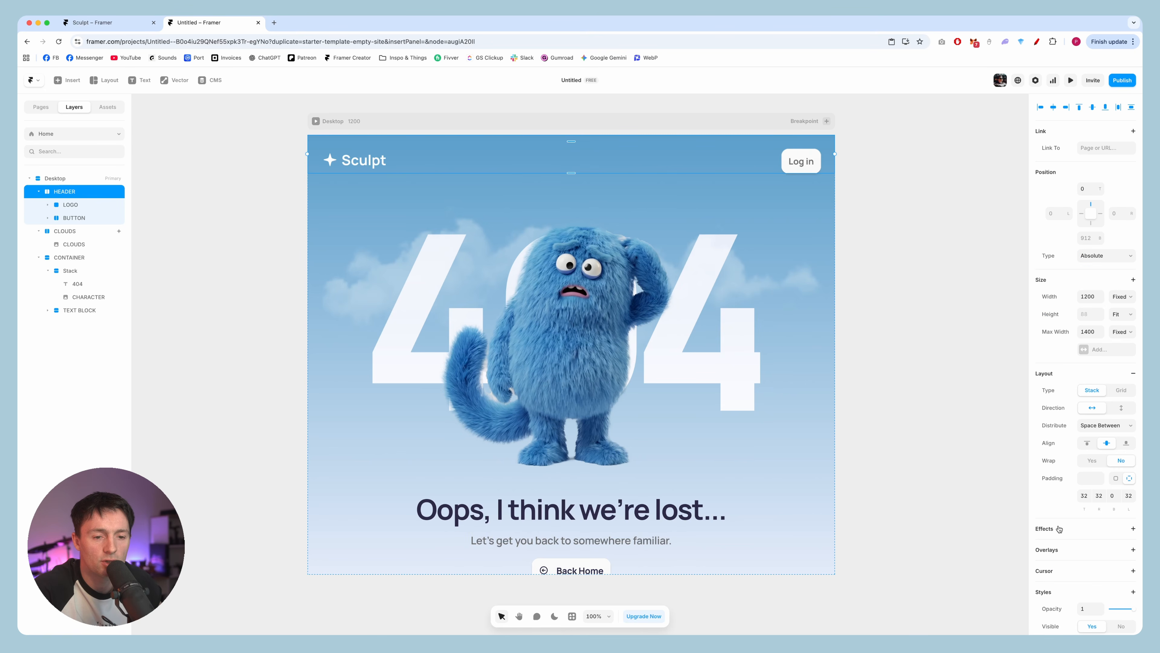
Set the Z Index of HEADER to 10
{"action": "scroll", "coordinate": [1058, 529], "scroll_direction": "down", "scroll_amount": 5}
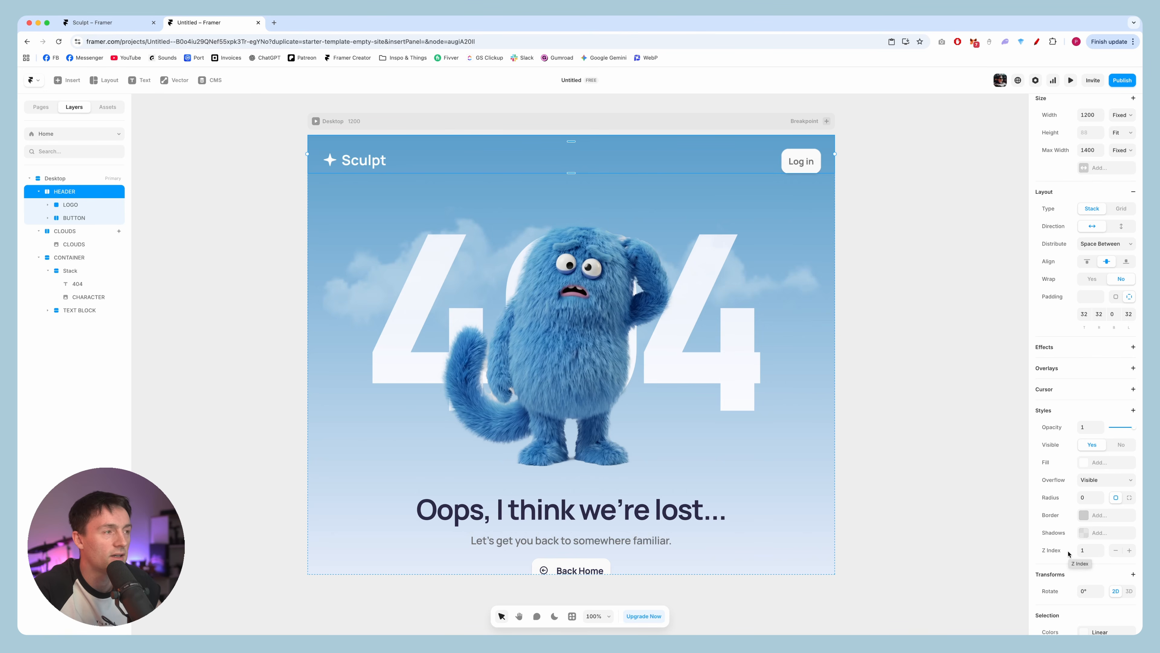
{"action": "left_click", "coordinate": [1134, 410]}
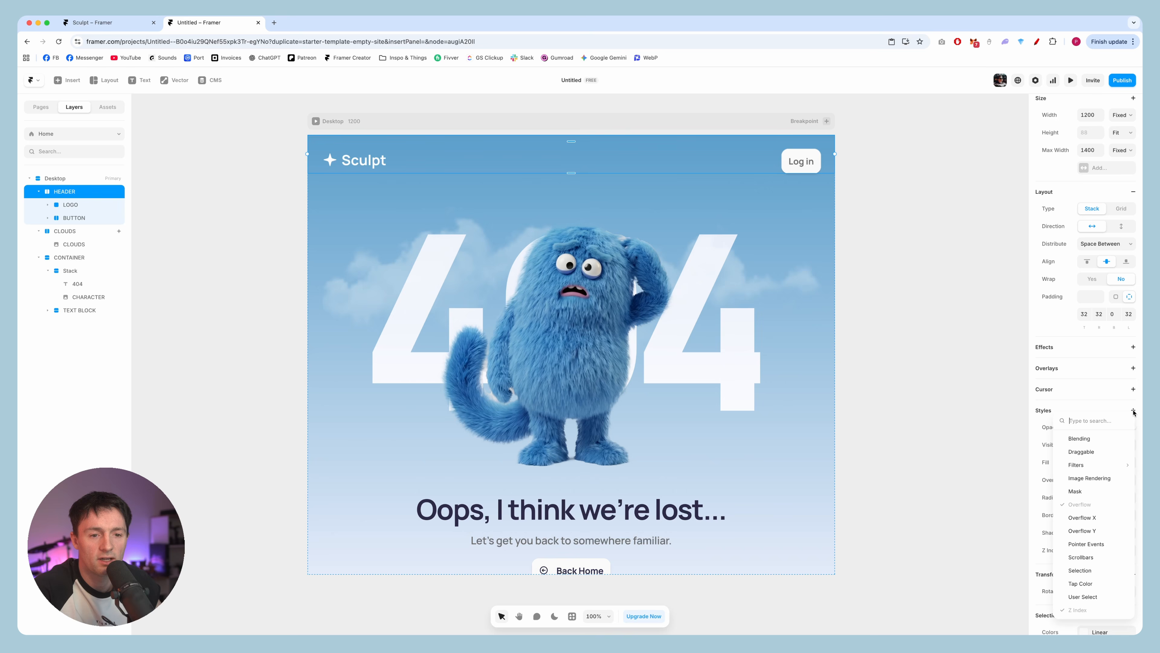
{"action": "left_click", "coordinate": [1036, 554]}
{"action": "left_click", "coordinate": [1085, 550]}
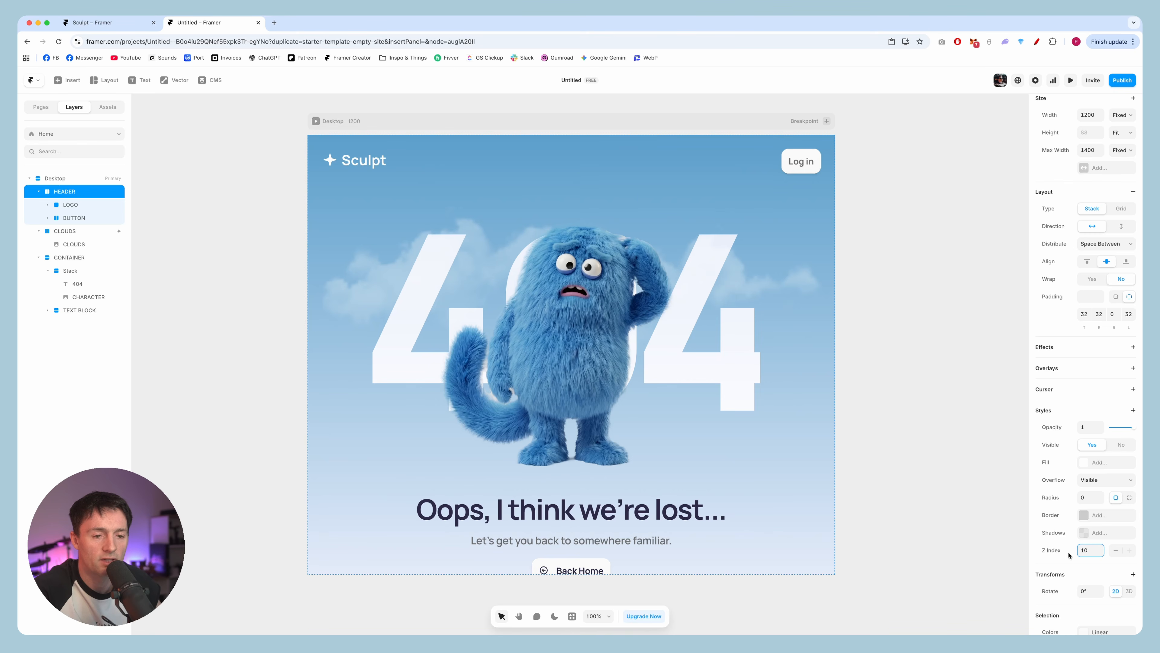
{"action": "type", "text": "10"}
{"action": "left_click", "coordinate": [948, 293]}
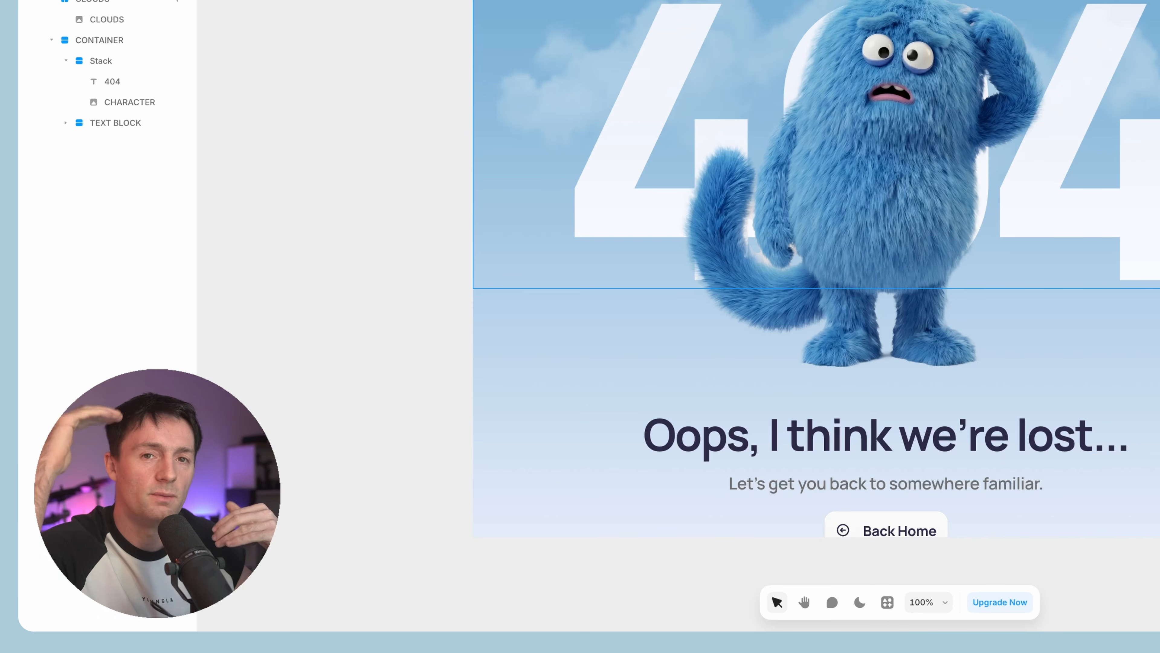
Change the width of TEXT BLOCK and of its nested TEXT stack to Fill
{"action": "left_click", "coordinate": [902, 474]}
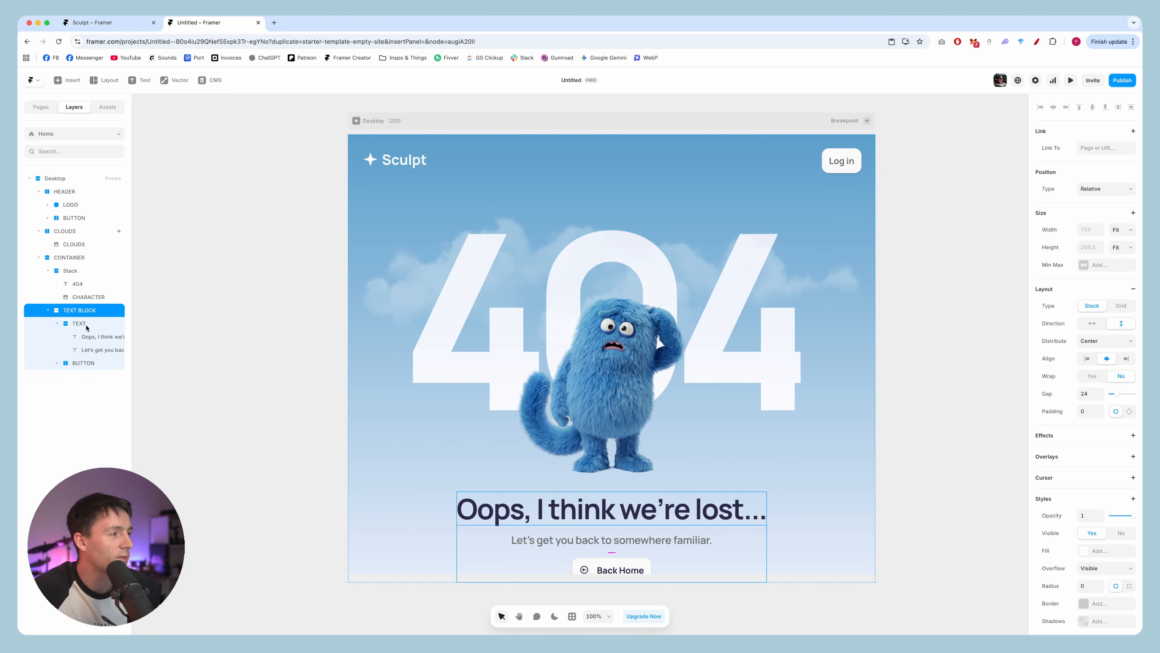
{"action": "left_click", "coordinate": [1120, 230]}
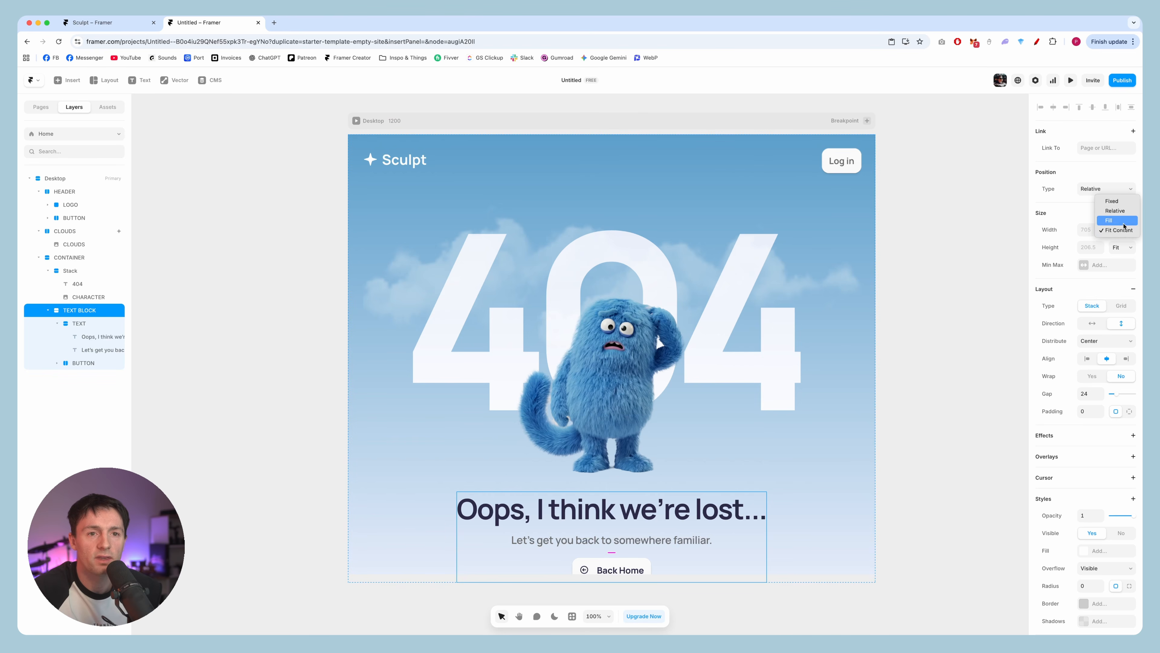
{"action": "left_click", "coordinate": [1117, 221]}
{"action": "left_click", "coordinate": [75, 324]}
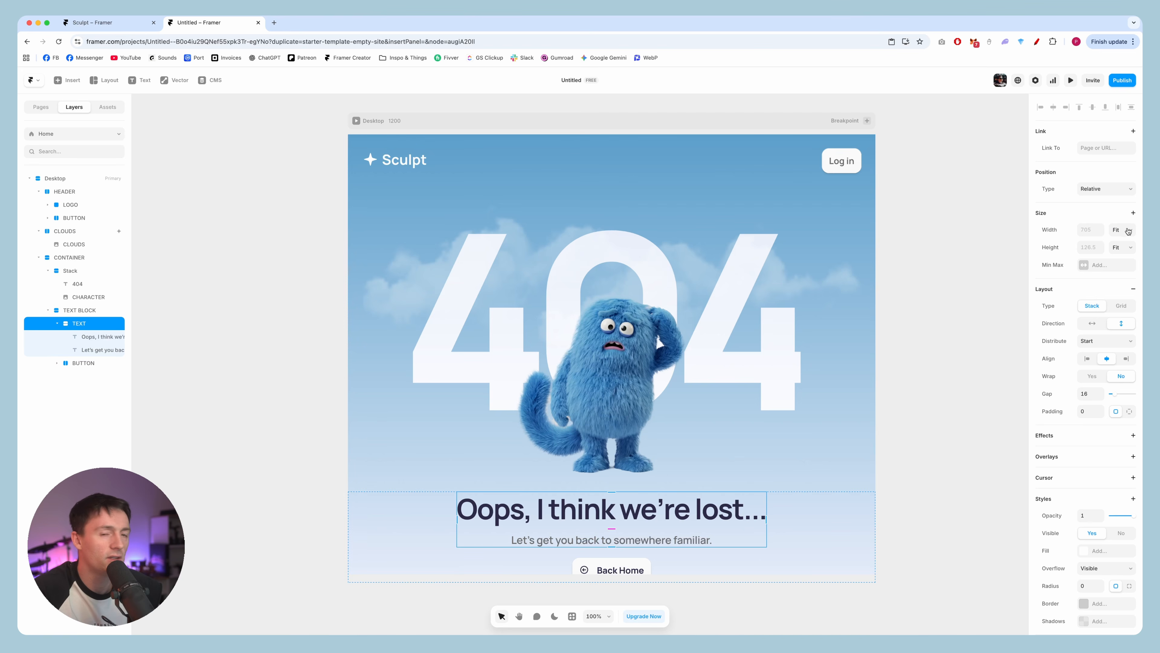
{"action": "left_click", "coordinate": [1121, 230]}
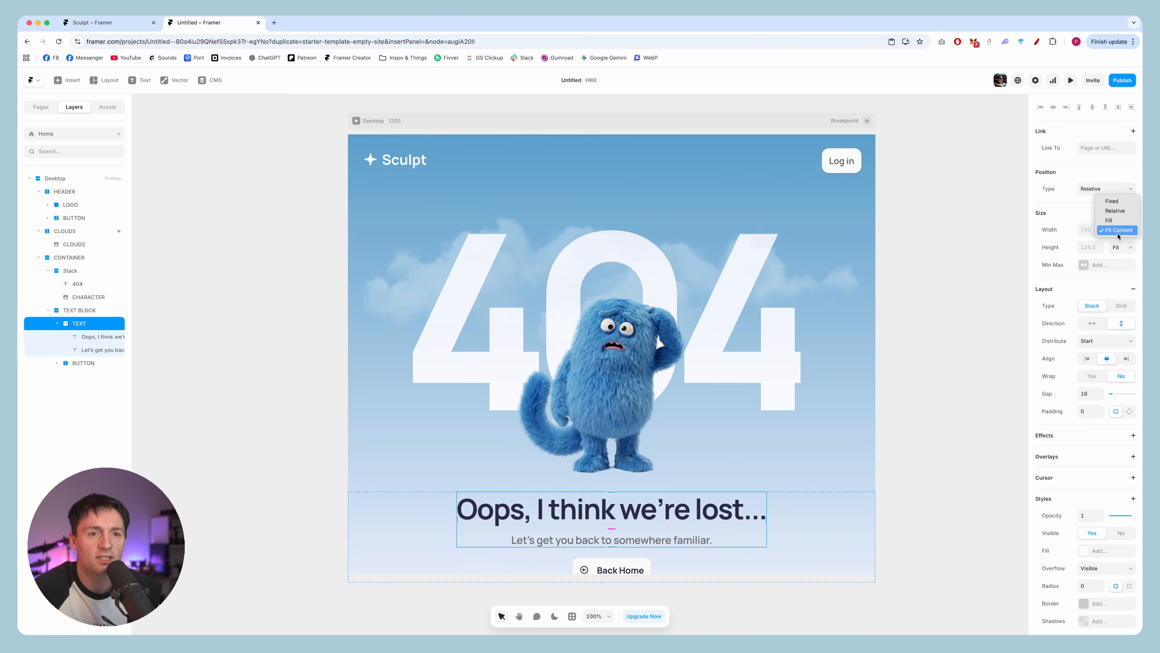
{"action": "left_click", "coordinate": [1116, 221]}
Make the "Oops, I think we're lost..." heading grow in height only and set its width to Fill
{"action": "left_click", "coordinate": [86, 337]}
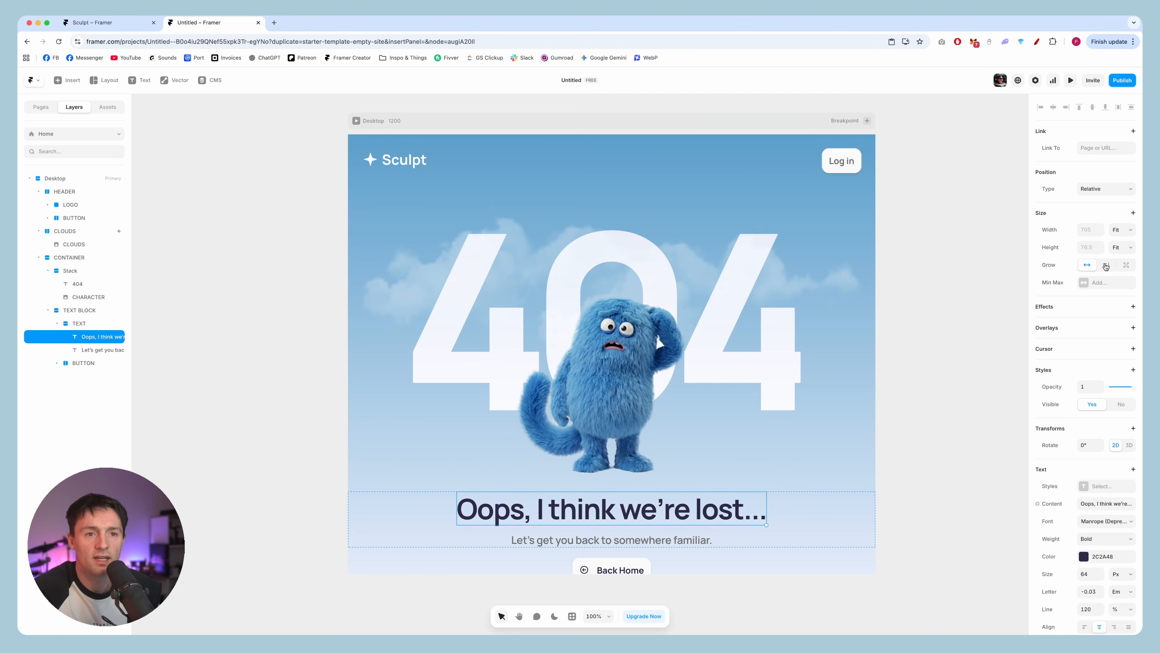
{"action": "left_click", "coordinate": [1105, 266]}
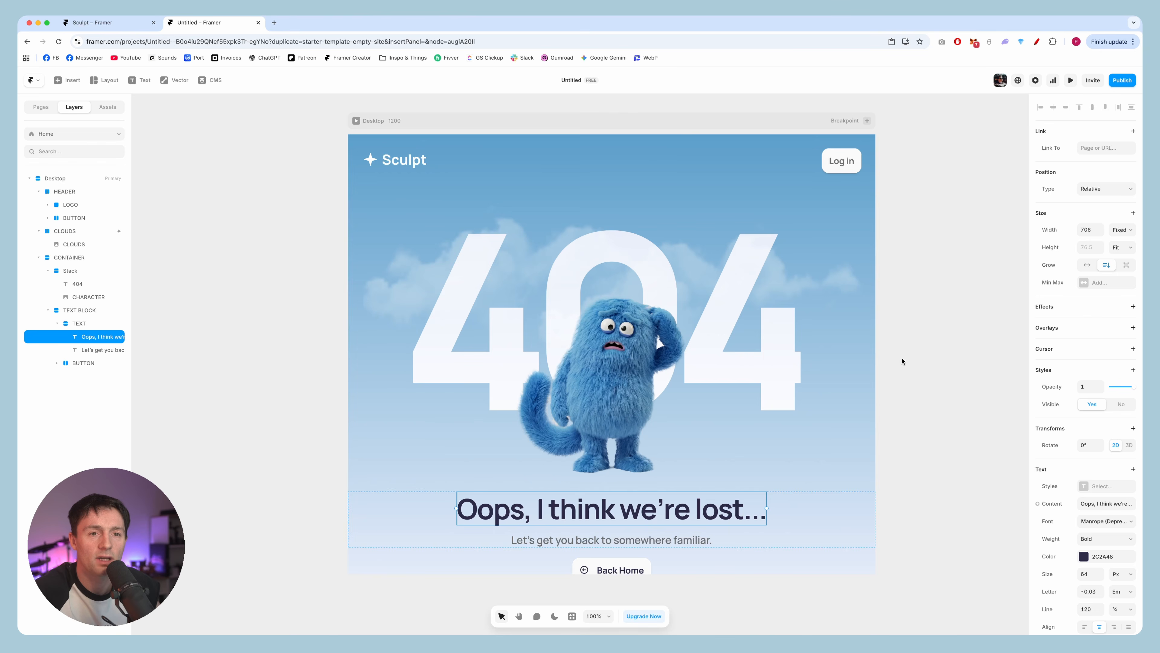
{"action": "left_click", "coordinate": [1128, 234]}
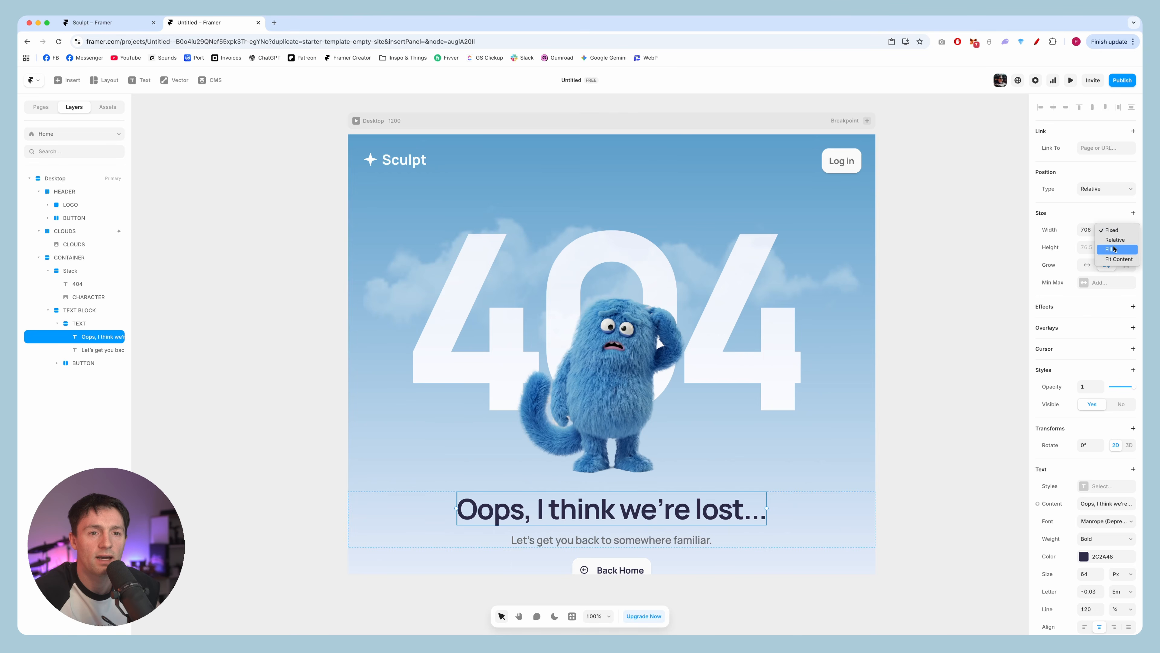
{"action": "left_click", "coordinate": [1114, 247]}
Change the width of the "Let's get you back to somewhere familiar." text to Fill
{"action": "left_click", "coordinate": [398, 531]}
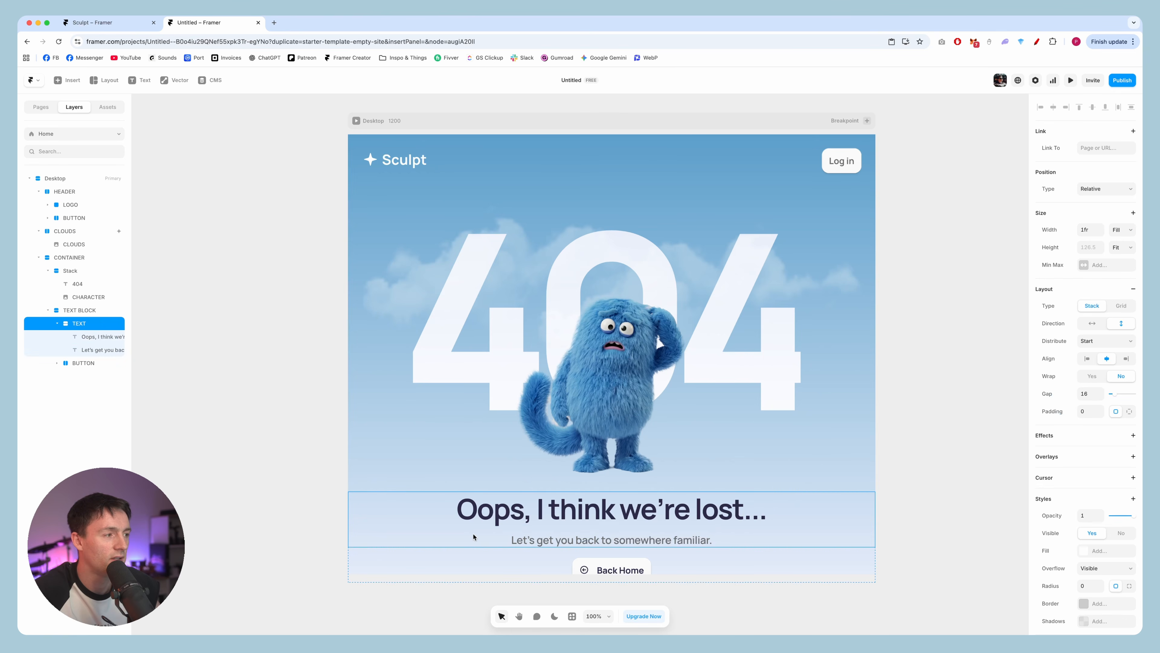
{"action": "left_click", "coordinate": [538, 541]}
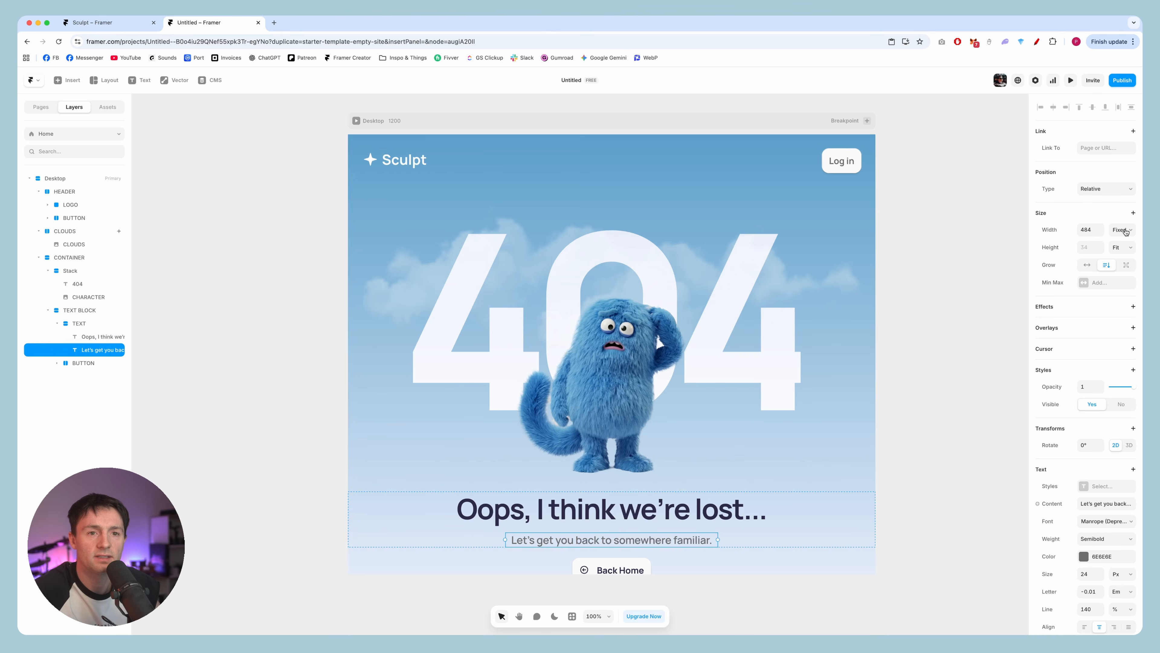
{"action": "left_click", "coordinate": [1126, 232]}
{"action": "left_click", "coordinate": [1115, 247]}
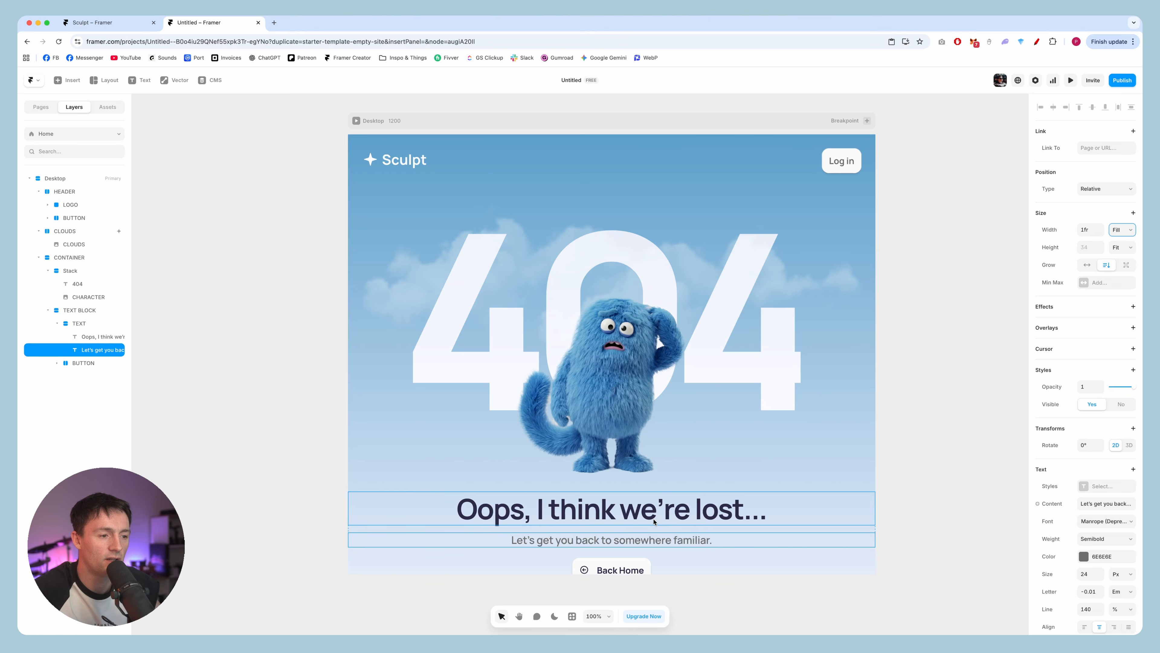
{"action": "left_click", "coordinate": [904, 471]}
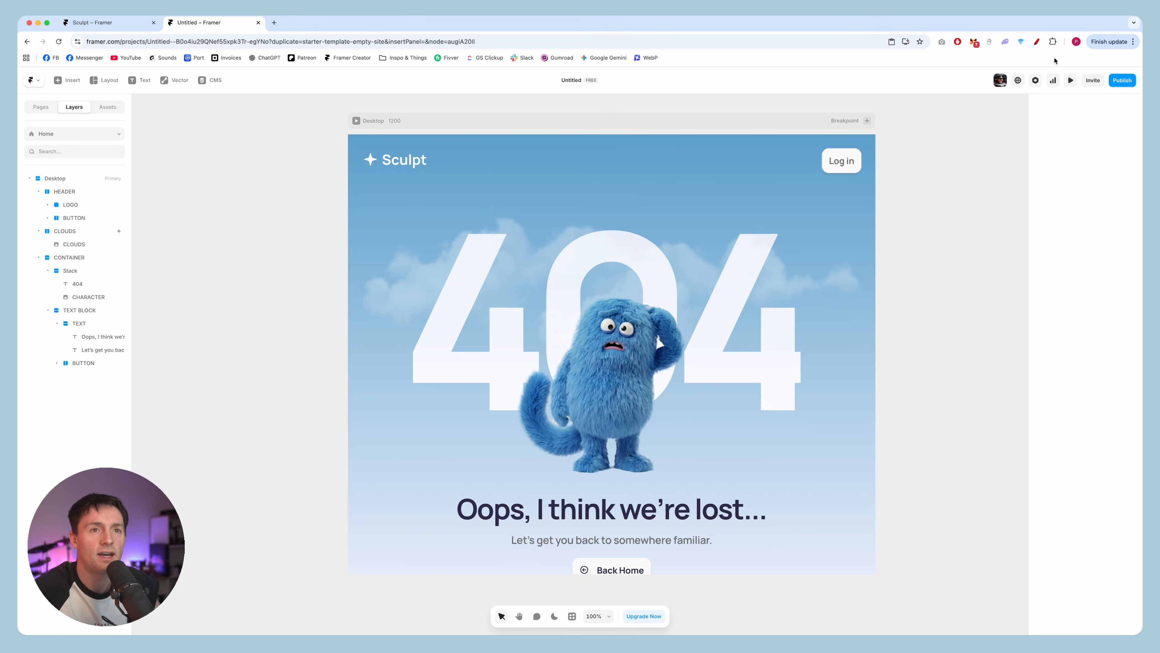
Preview the page and narrow the preview to check how the layout responds
{"action": "left_click", "coordinate": [1071, 81]}
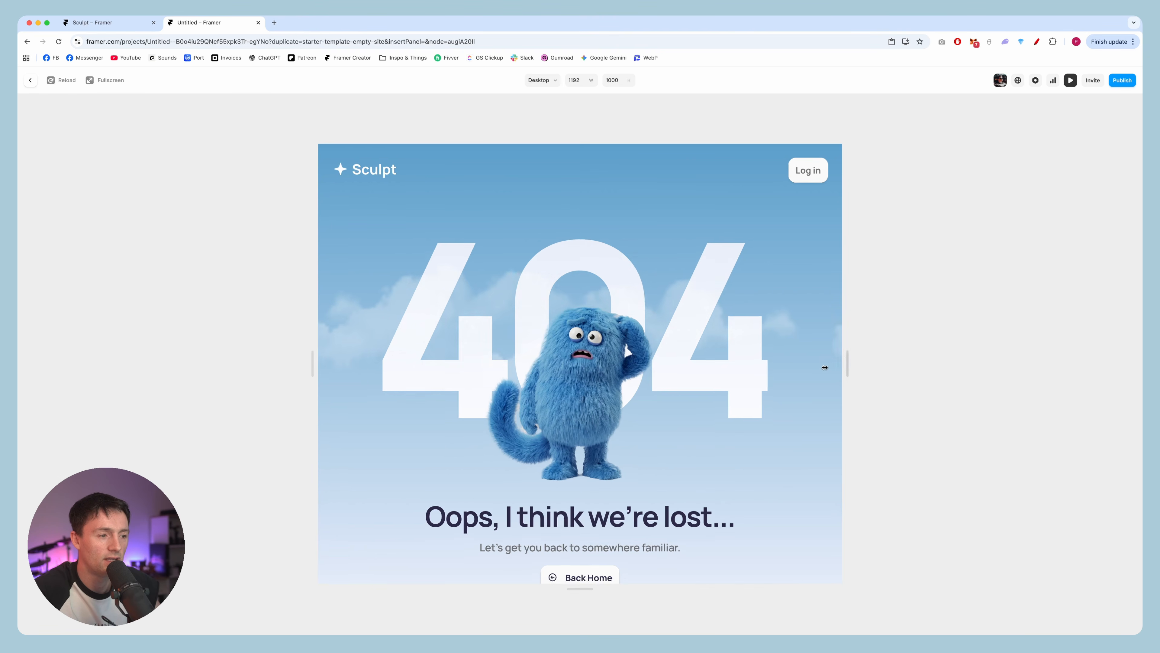
{"action": "left_click_drag", "start_coordinate": [847, 364], "coordinate": [771, 376]}
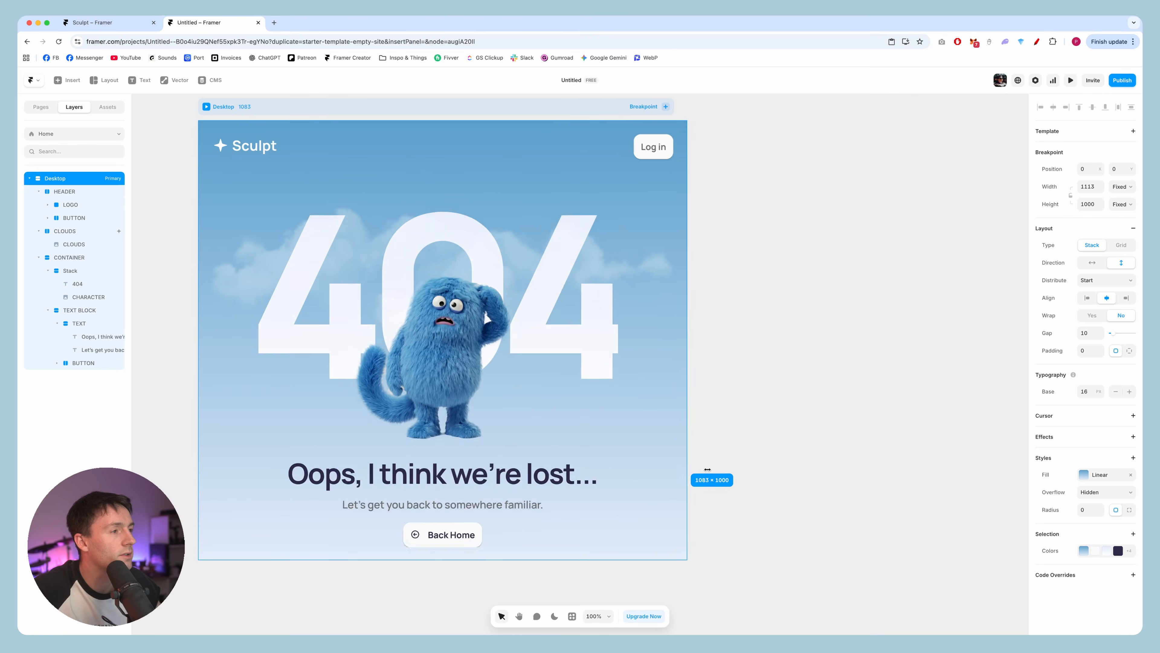
Widen the Desktop breakpoint to 1700 and set its height to Fit Content
{"action": "left_click_drag", "start_coordinate": [707, 470], "coordinate": [945, 459]}
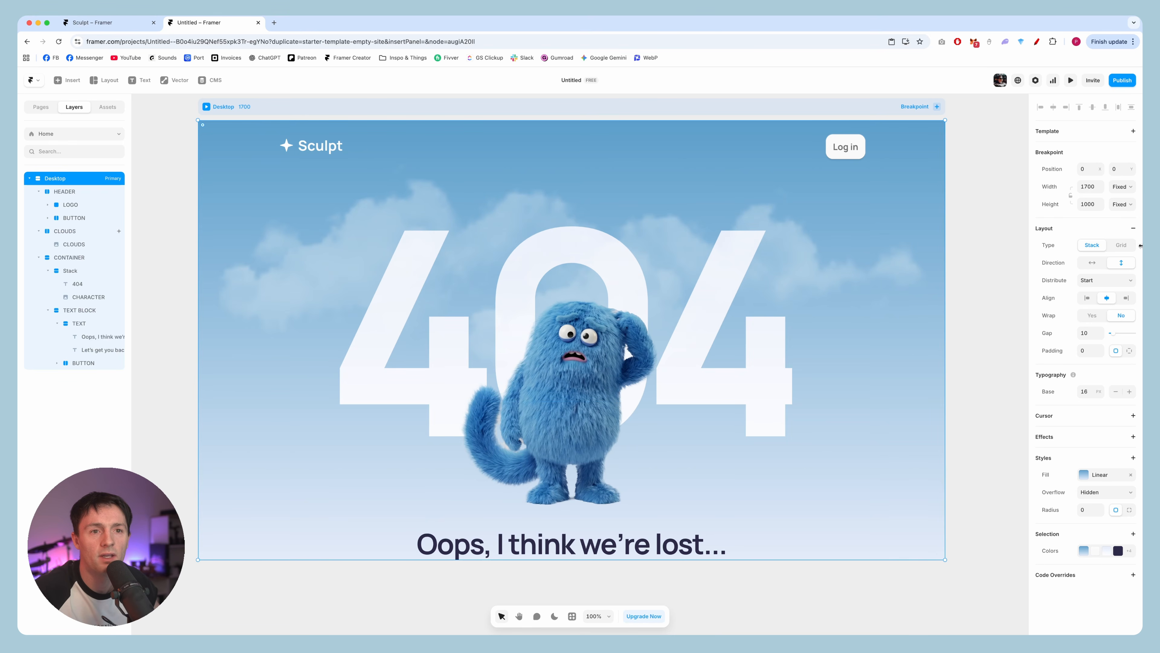
{"action": "left_click", "coordinate": [1131, 205]}
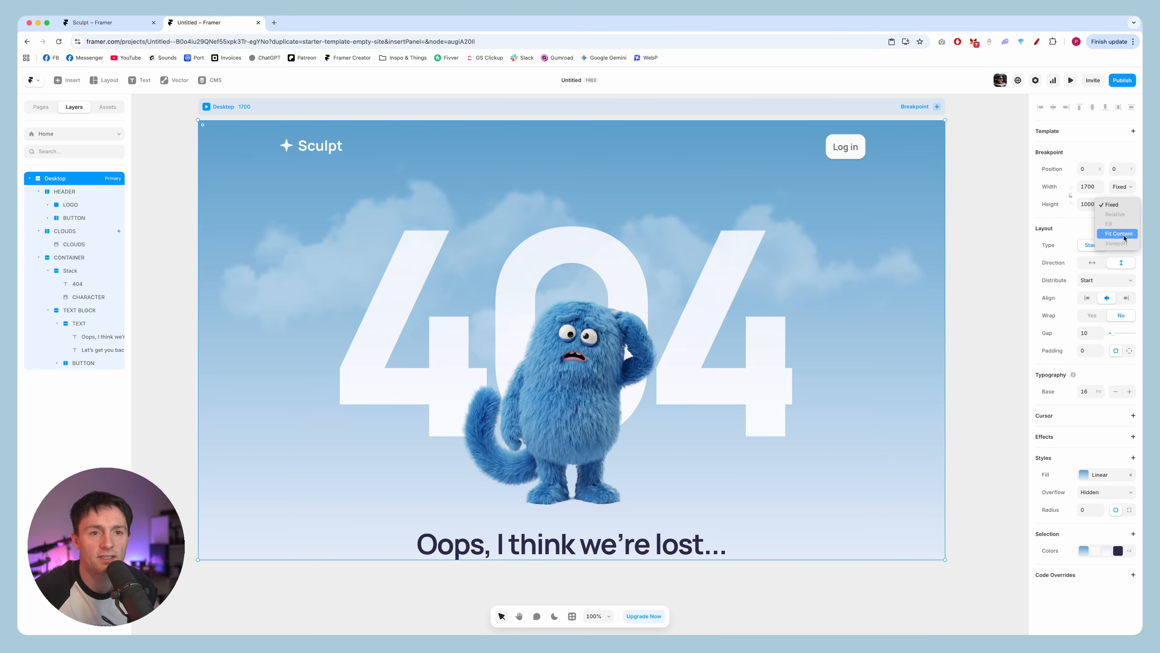
{"action": "left_click", "coordinate": [1118, 236]}
Give TEXT BLOCK individual padding of 32 at the top and 64 at the bottom
{"action": "scroll", "coordinate": [862, 277], "scroll_direction": "down", "scroll_amount": 4}
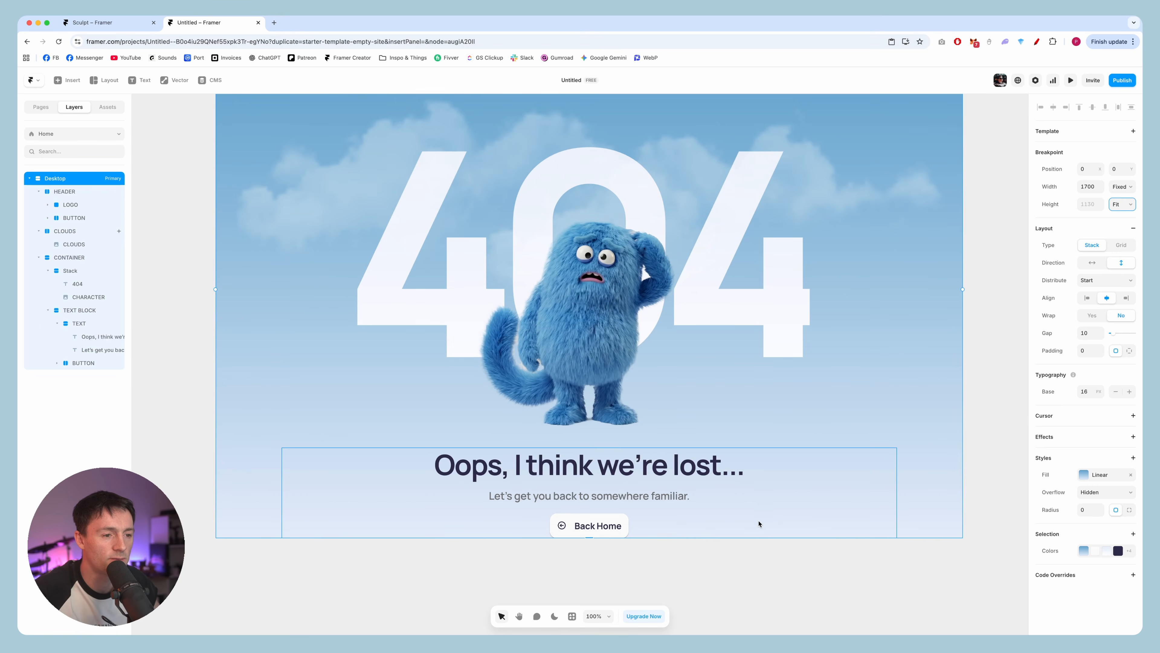
{"action": "left_click", "coordinate": [763, 522]}
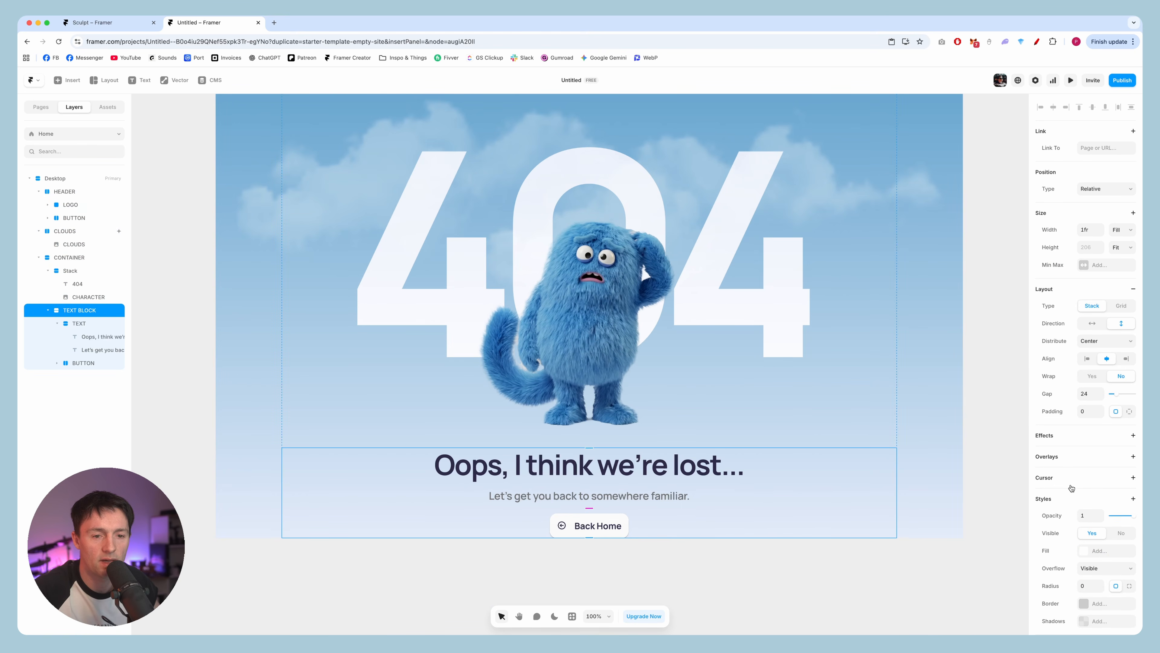
{"action": "left_click", "coordinate": [1130, 412]}
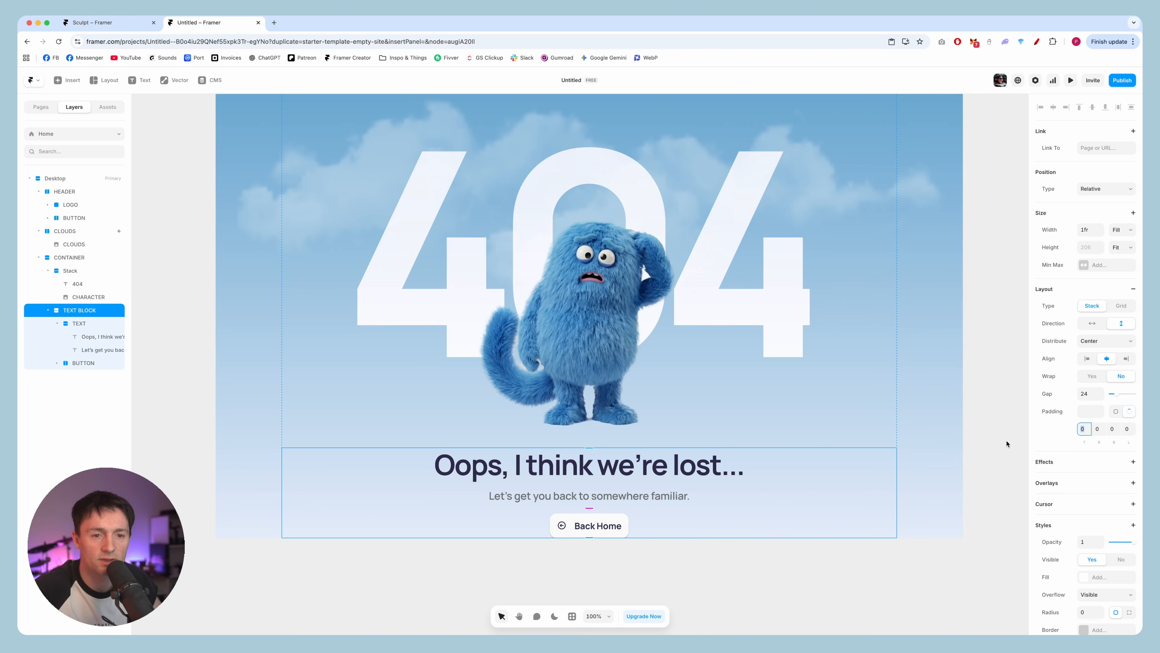
{"action": "type", "text": "32"}
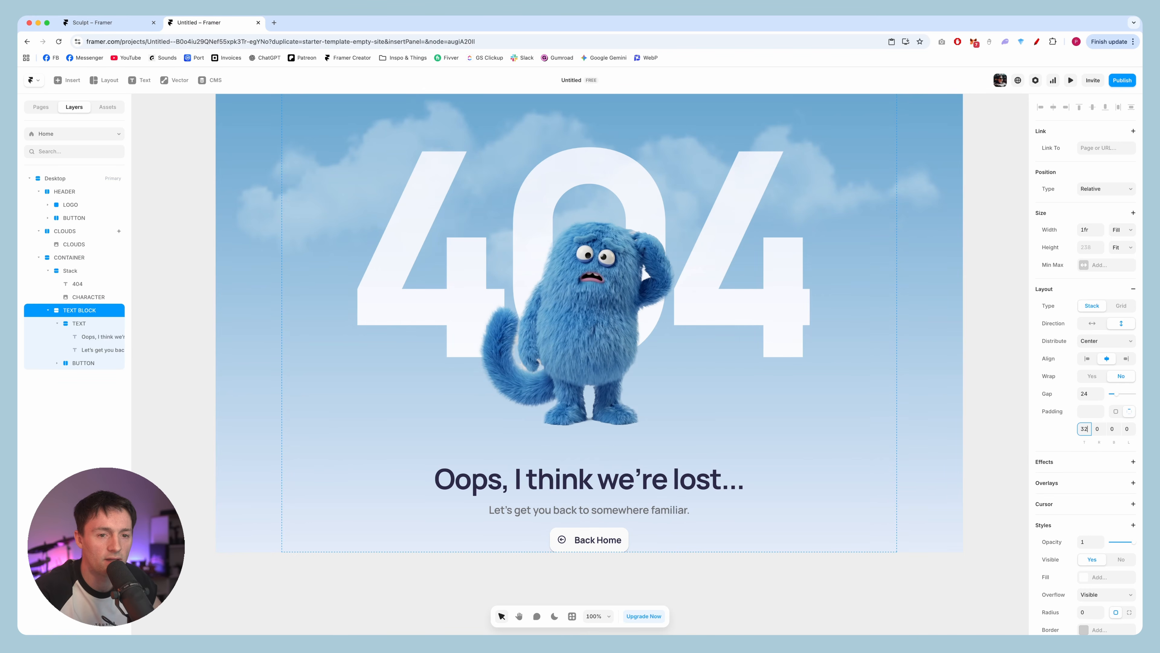
{"action": "left_click", "coordinate": [1113, 428]}
{"action": "type", "text": "64"}
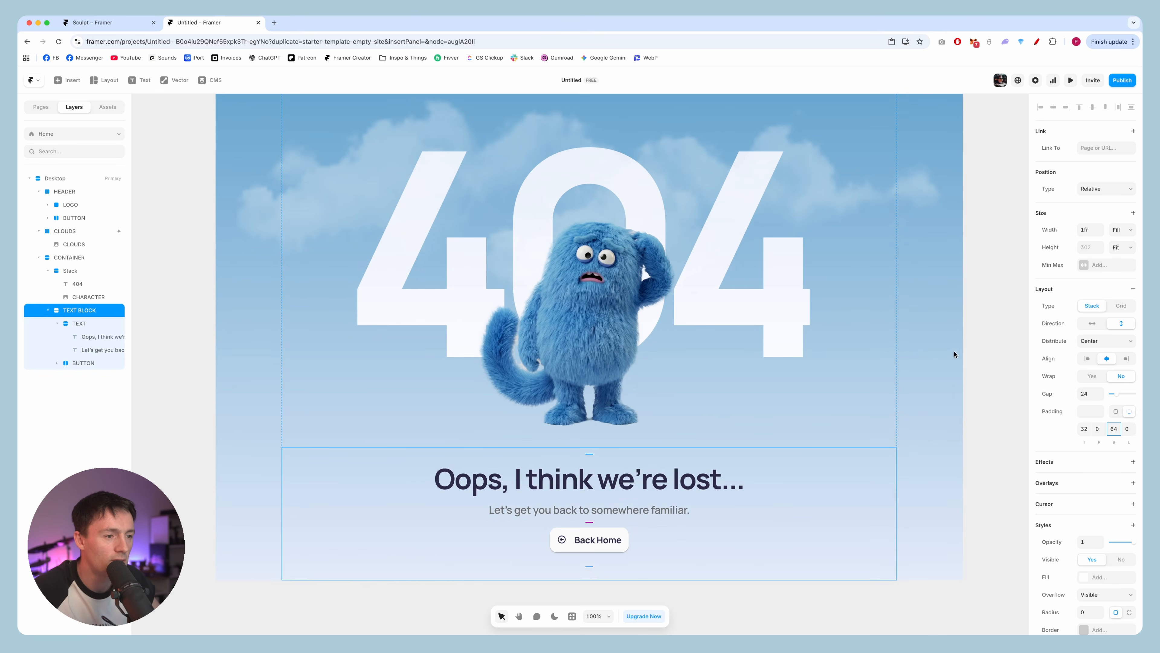
{"action": "left_click", "coordinate": [986, 341]}
Set the line height of the large 404 text to 0.9 em
{"action": "scroll", "coordinate": [987, 342], "scroll_direction": "up", "scroll_amount": 2}
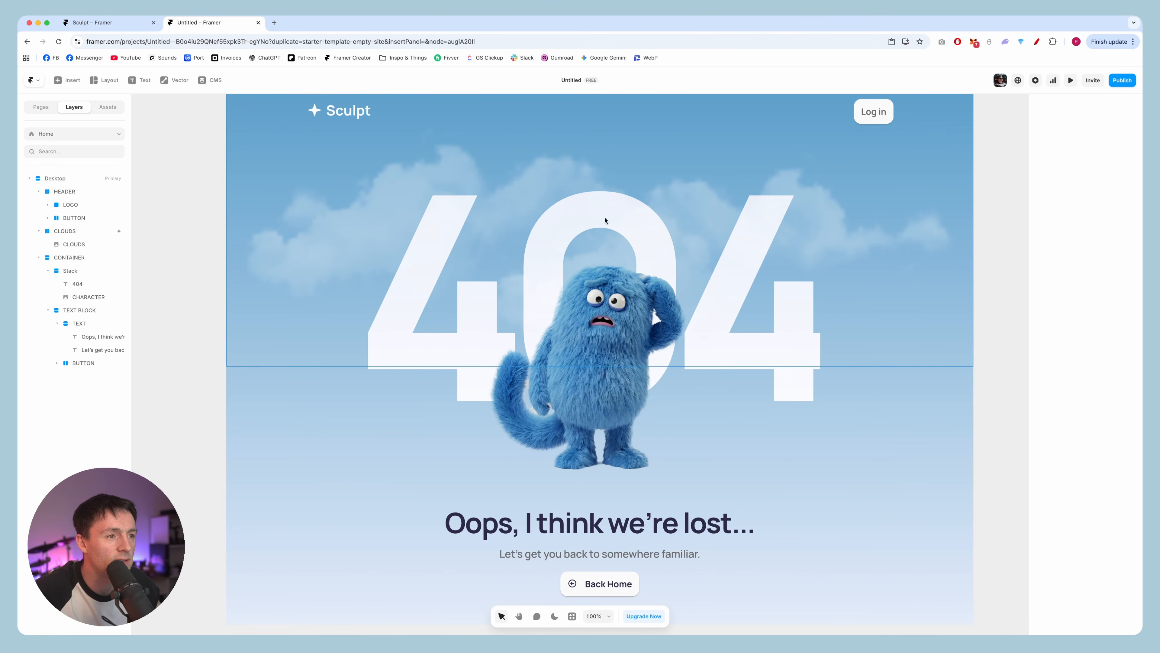
{"action": "left_click", "coordinate": [611, 373]}
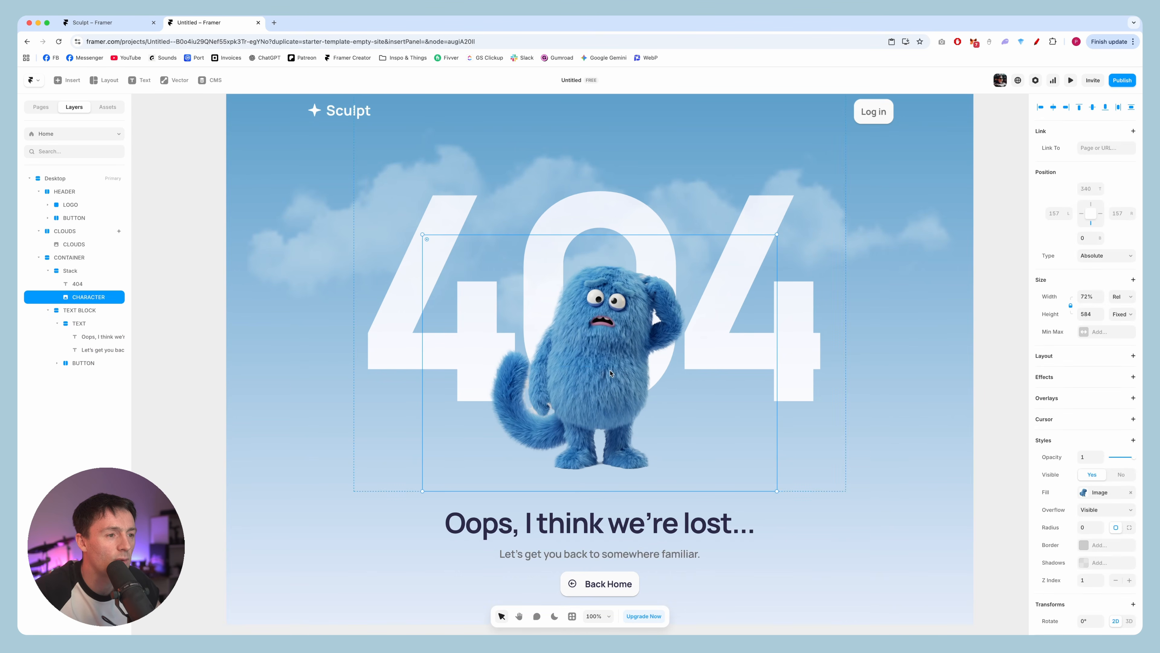
{"action": "left_click", "coordinate": [83, 284]}
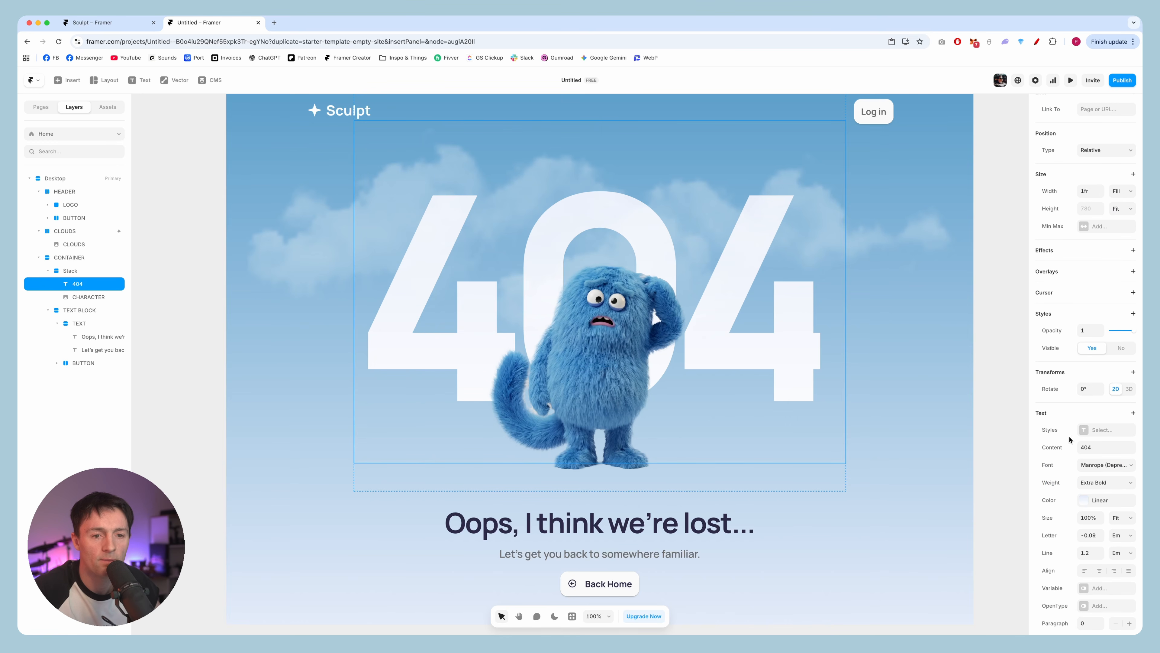
{"action": "left_click", "coordinate": [1087, 553]}
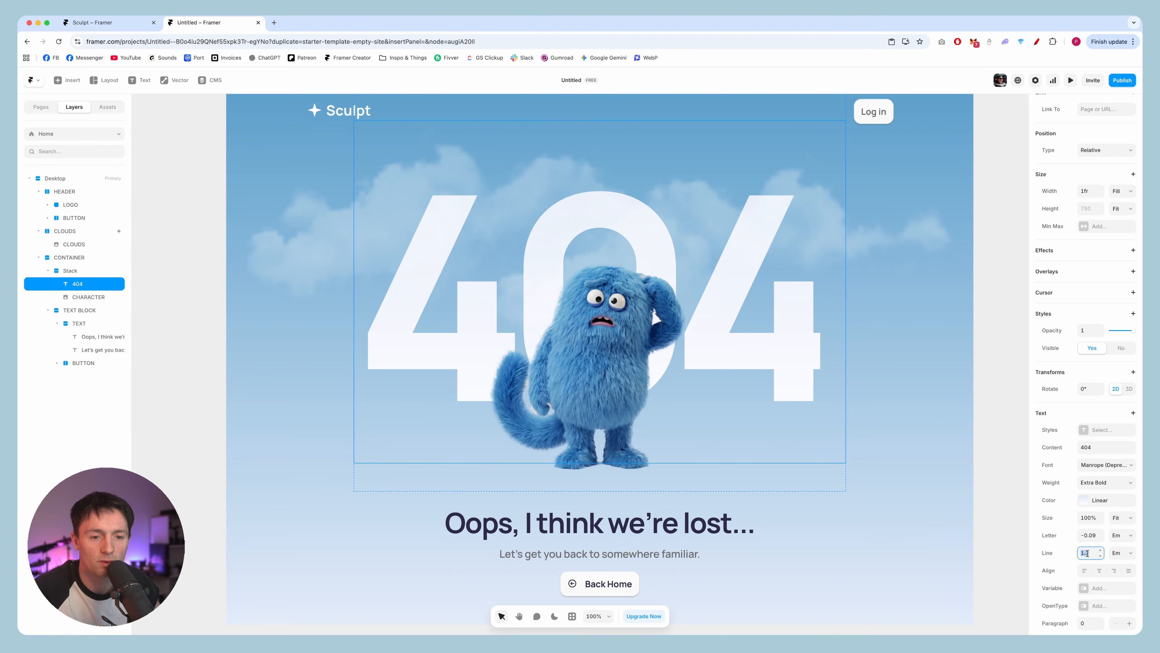
{"action": "type", "text": "0.9"}
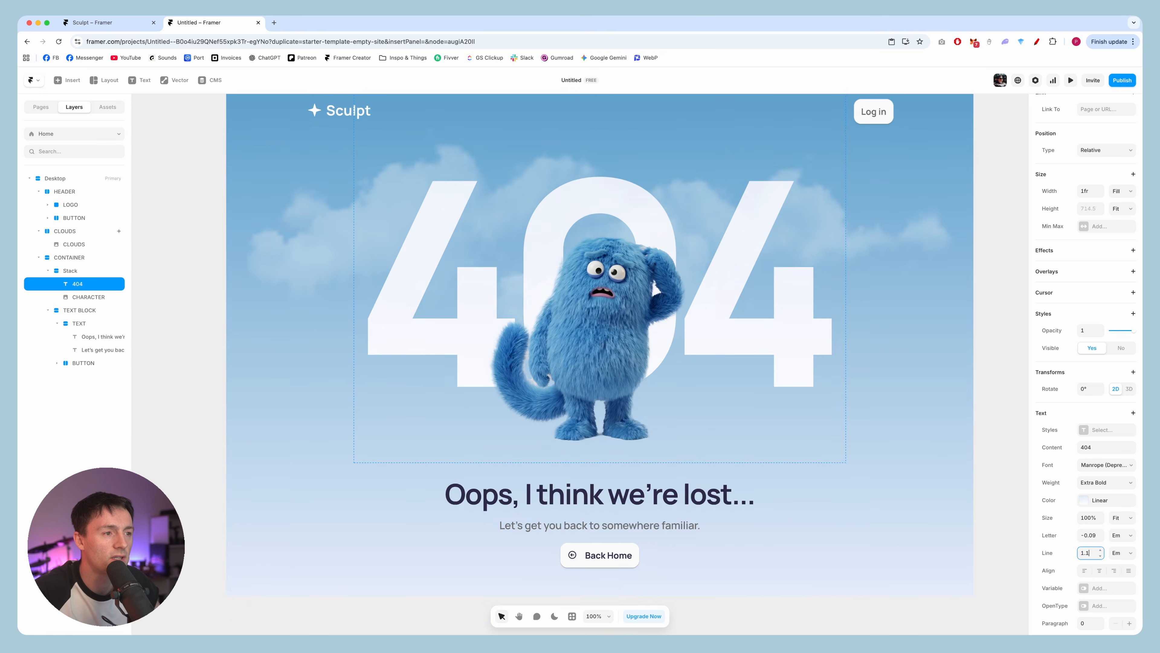
{"action": "key", "text": "BackSpace"}
{"action": "type", "text": "8"}
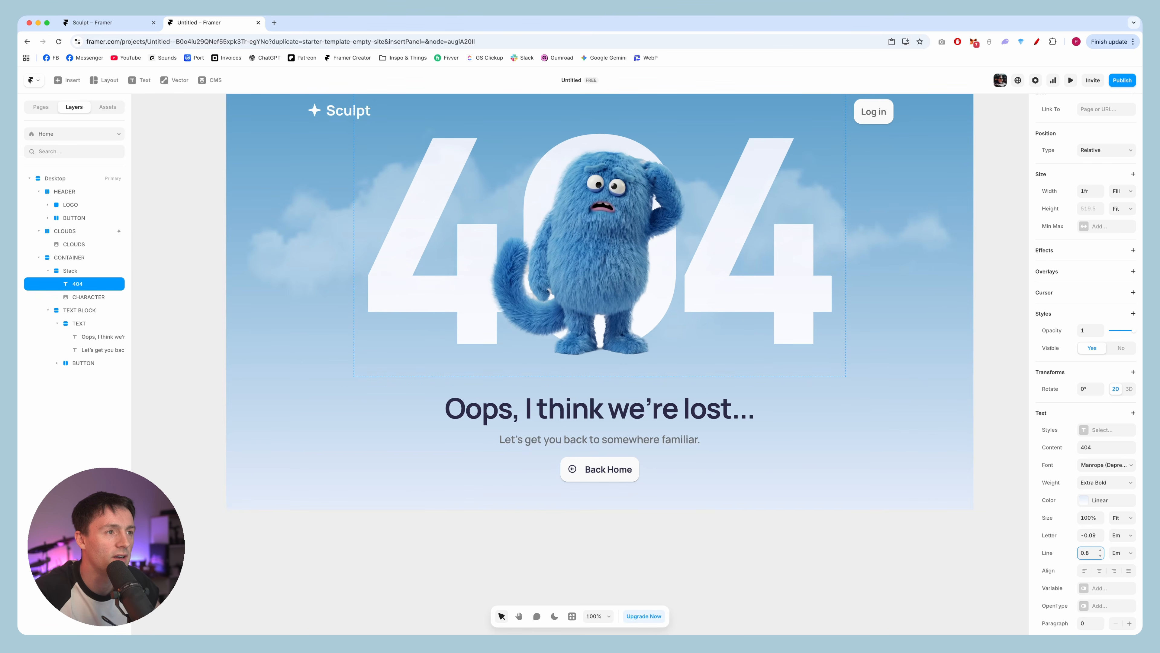
{"action": "key", "text": "Down"}
{"action": "key", "text": "Up"}
{"action": "key", "text": "Up"}
{"action": "key", "text": "Down"}
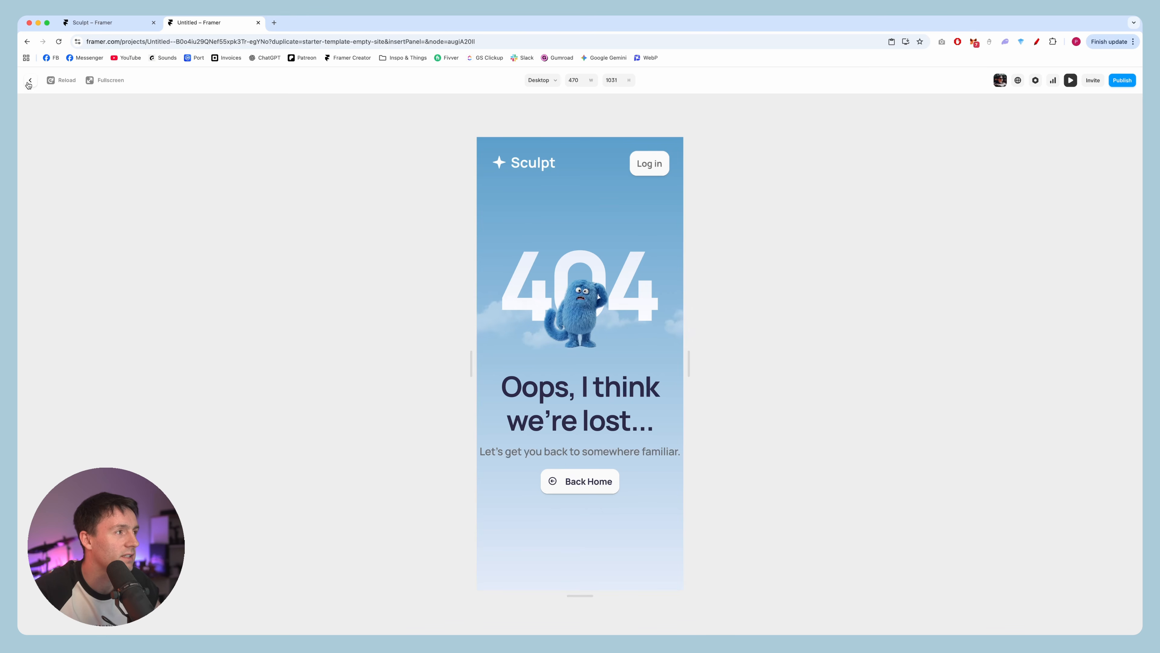
Check the text margins in a narrower preview and set TEXT BLOCK's left and right padding to 24
{"action": "mouse_move", "coordinate": [687, 356]}
{"action": "left_mouse_down"}
{"action": "mouse_move", "coordinate": [705, 357]}
{"action": "mouse_move", "coordinate": [680, 362]}
{"action": "left_mouse_up"}
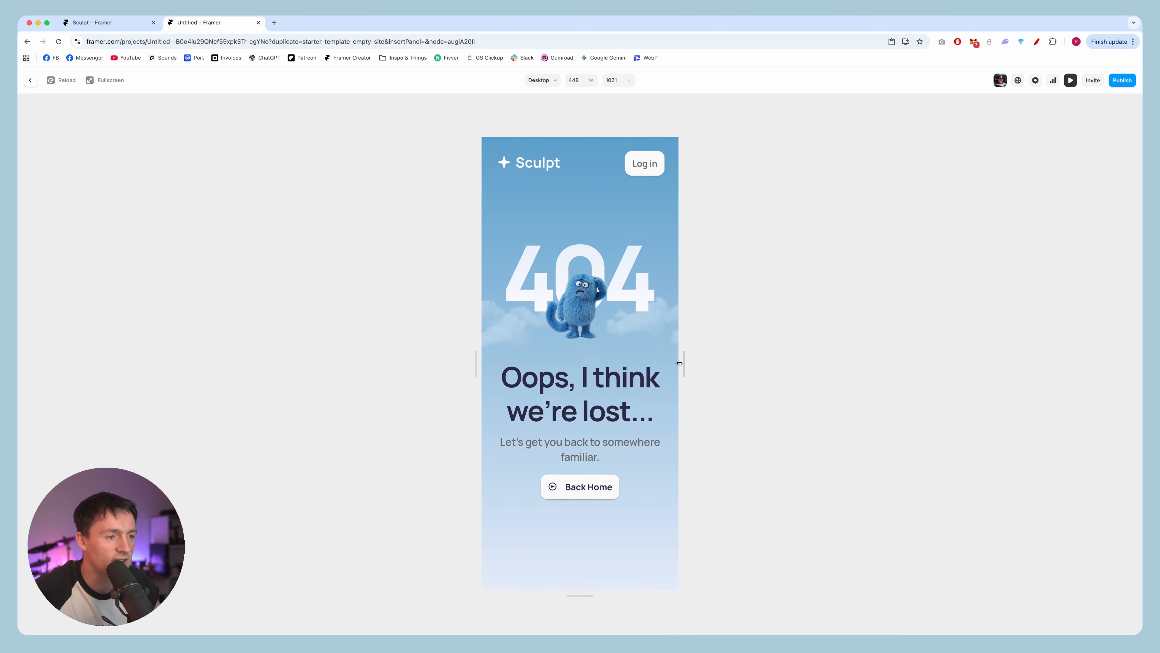
{"action": "left_click", "coordinate": [30, 80]}
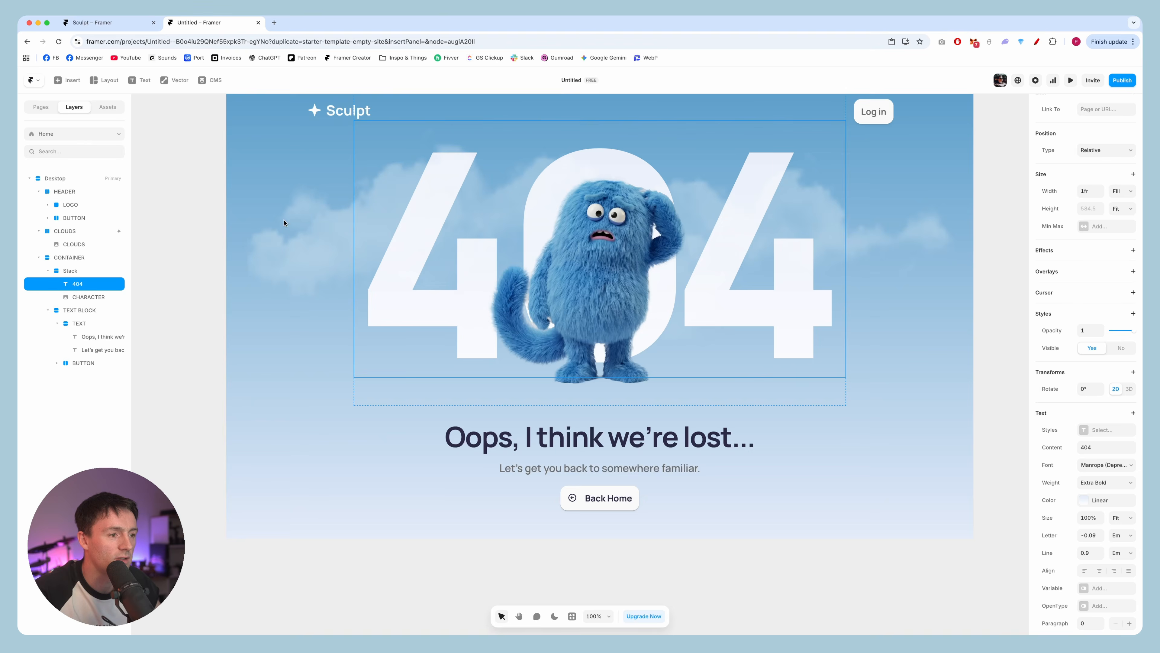
{"action": "left_click", "coordinate": [469, 438]}
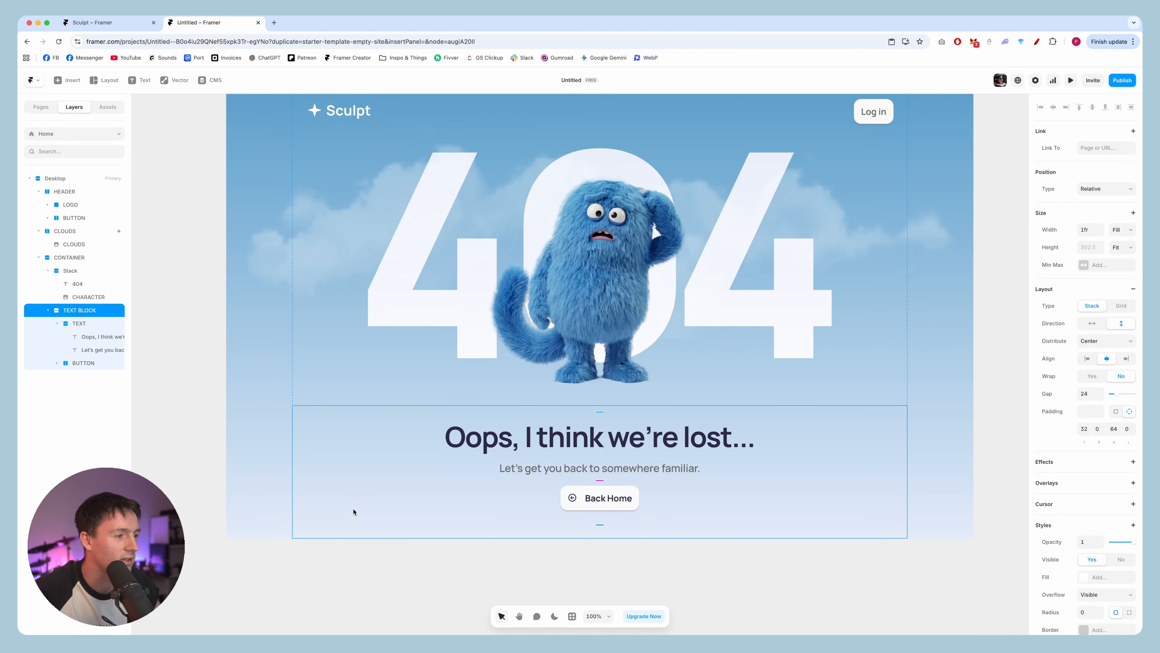
{"action": "left_click", "coordinate": [1100, 429]}
{"action": "type", "text": "24"}
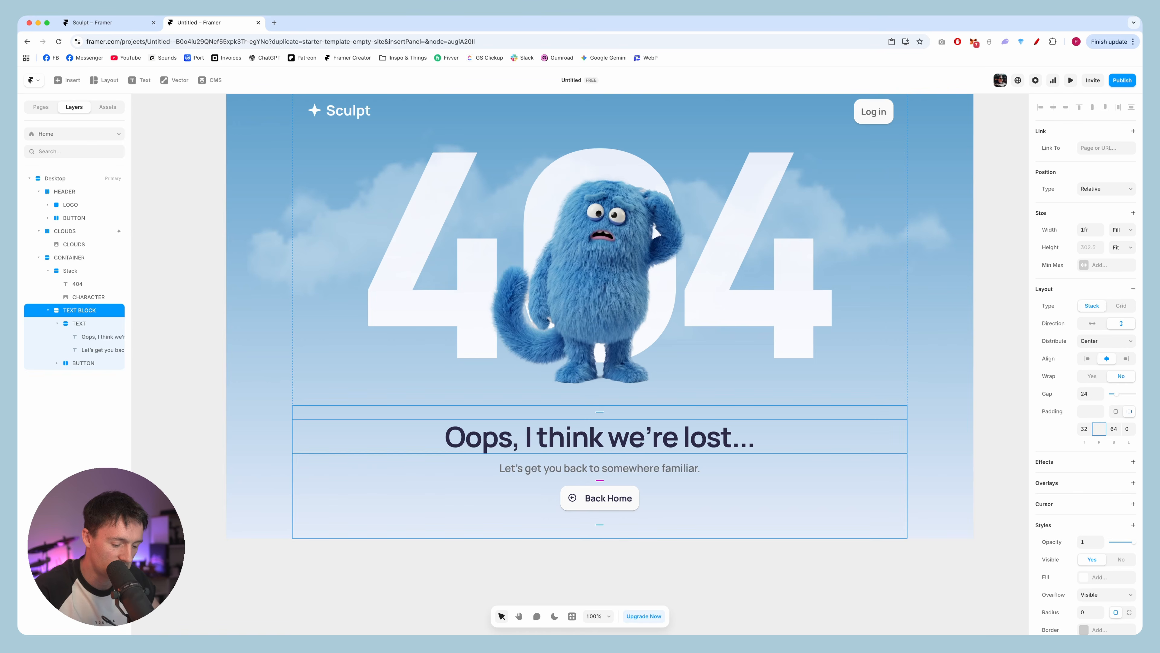
{"action": "left_click", "coordinate": [1127, 428]}
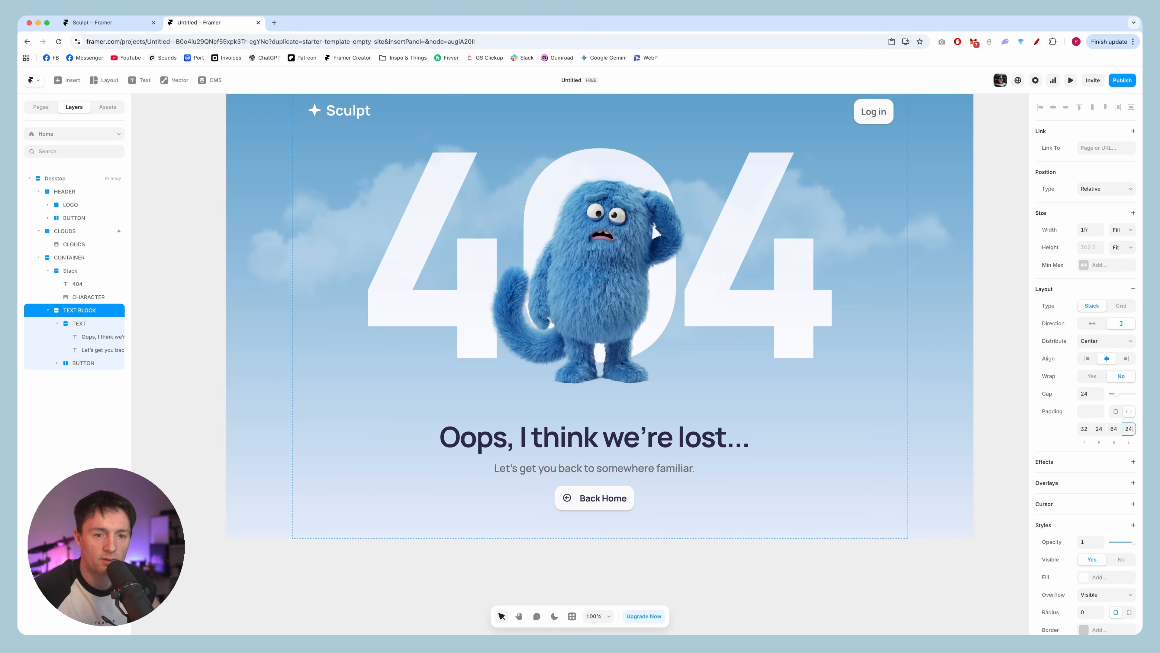
{"action": "type", "text": "24"}
Preview the page and narrow the preview to check the side padding around the text
{"action": "key", "text": "super+p"}
{"action": "left_click_drag", "start_coordinate": [955, 363], "coordinate": [681, 396]}
{"action": "key", "text": "super+p"}
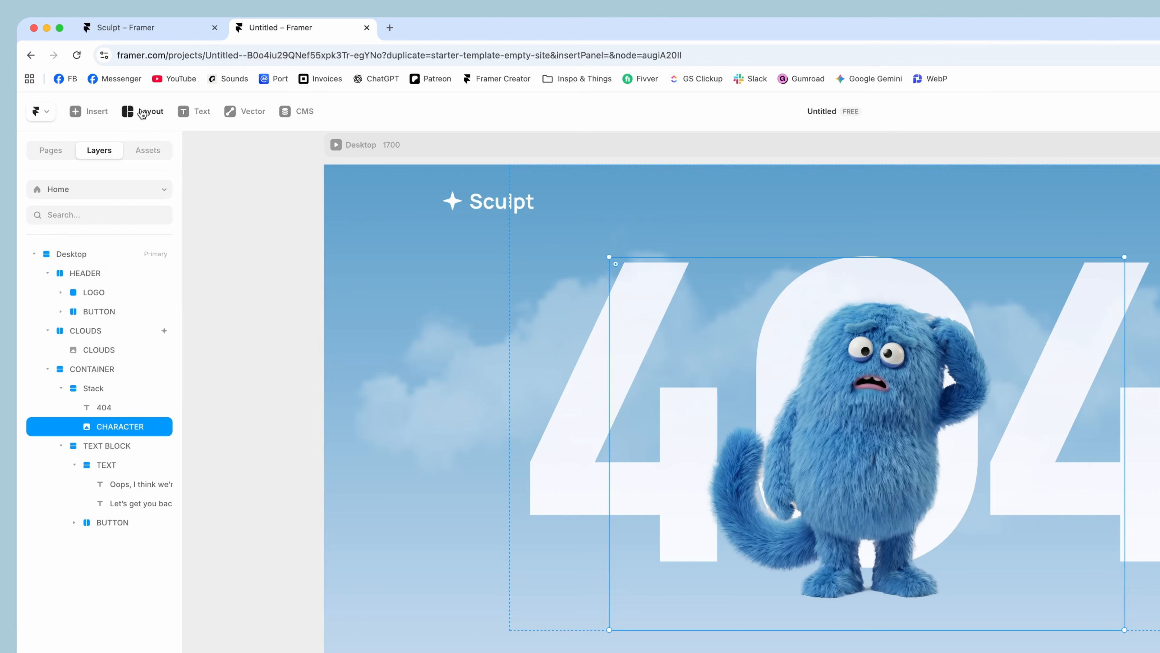
Insert a video about 806 × 584 in CONTAINER, matching the character's frame, and upload character.mp4 as its source
{"action": "left_click", "coordinate": [142, 114]}
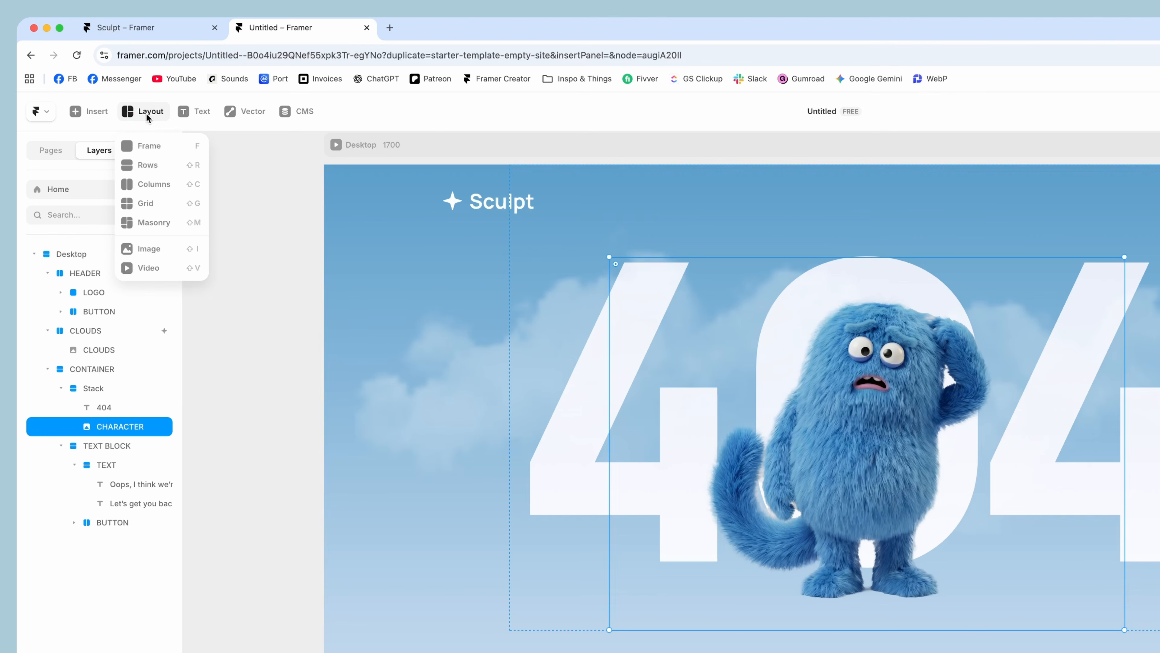
{"action": "left_click", "coordinate": [152, 272]}
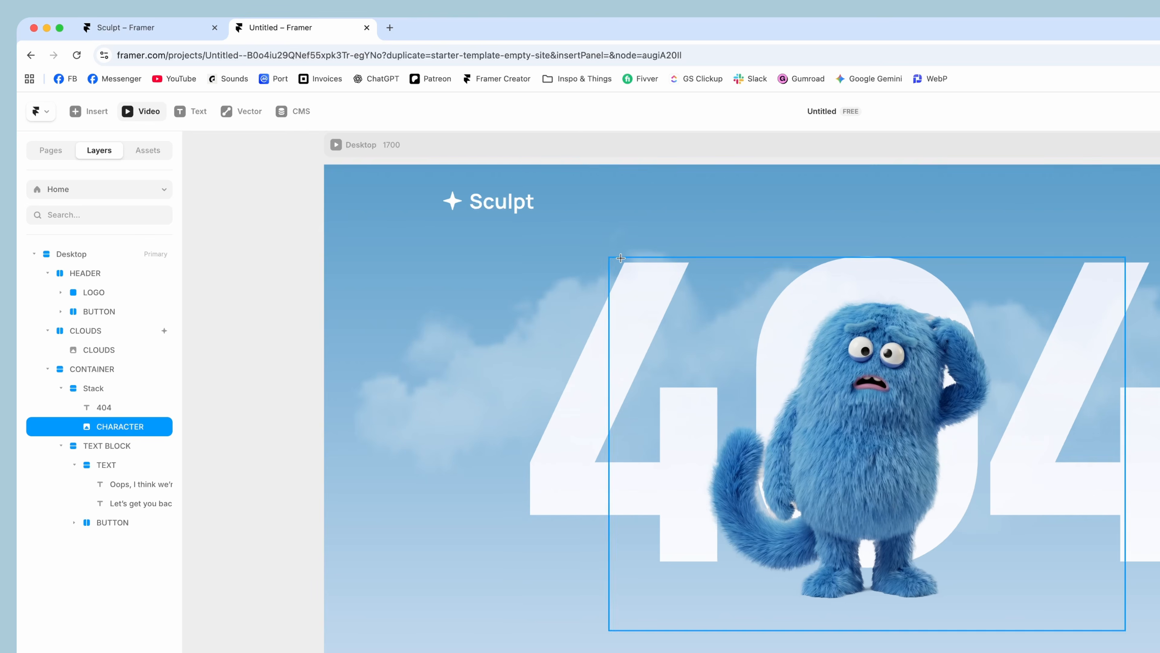
{"action": "left_click_drag", "start_coordinate": [610, 257], "coordinate": [1123, 636]}
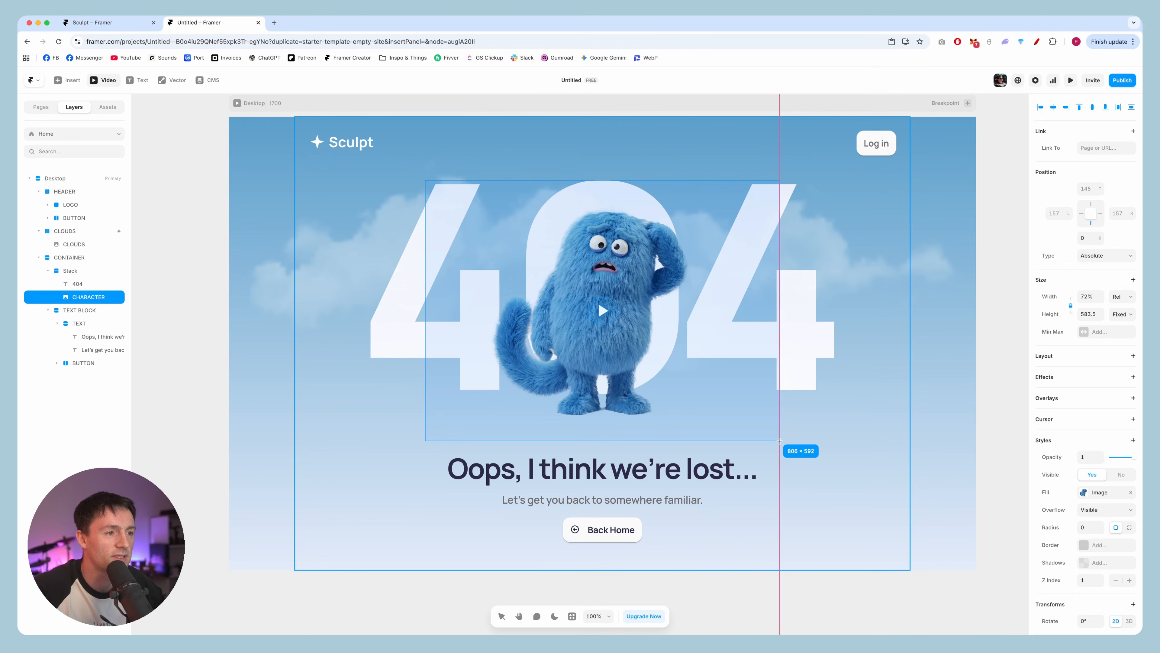
{"action": "mouse_move", "coordinate": [779, 440]}
{"action": "left_mouse_down"}
{"action": "mouse_move", "coordinate": [639, 374]}
{"action": "mouse_move", "coordinate": [779, 438]}
{"action": "left_mouse_up"}
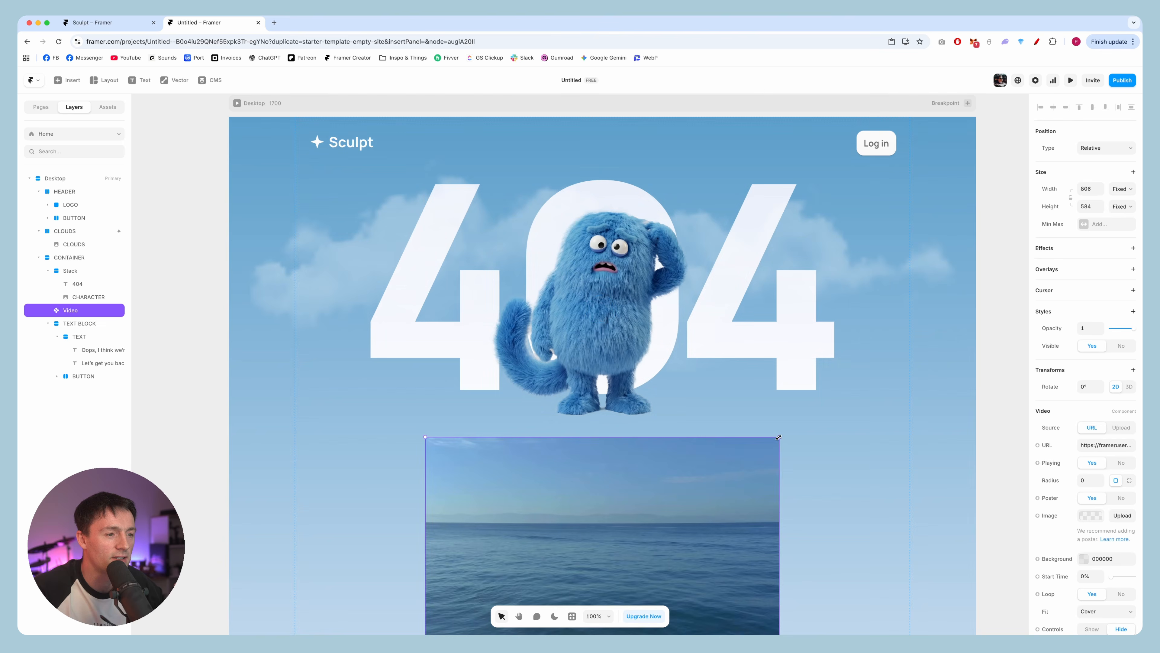
{"action": "scroll", "coordinate": [779, 437], "scroll_direction": "down", "scroll_amount": 3}
{"action": "left_click", "coordinate": [1119, 427]}
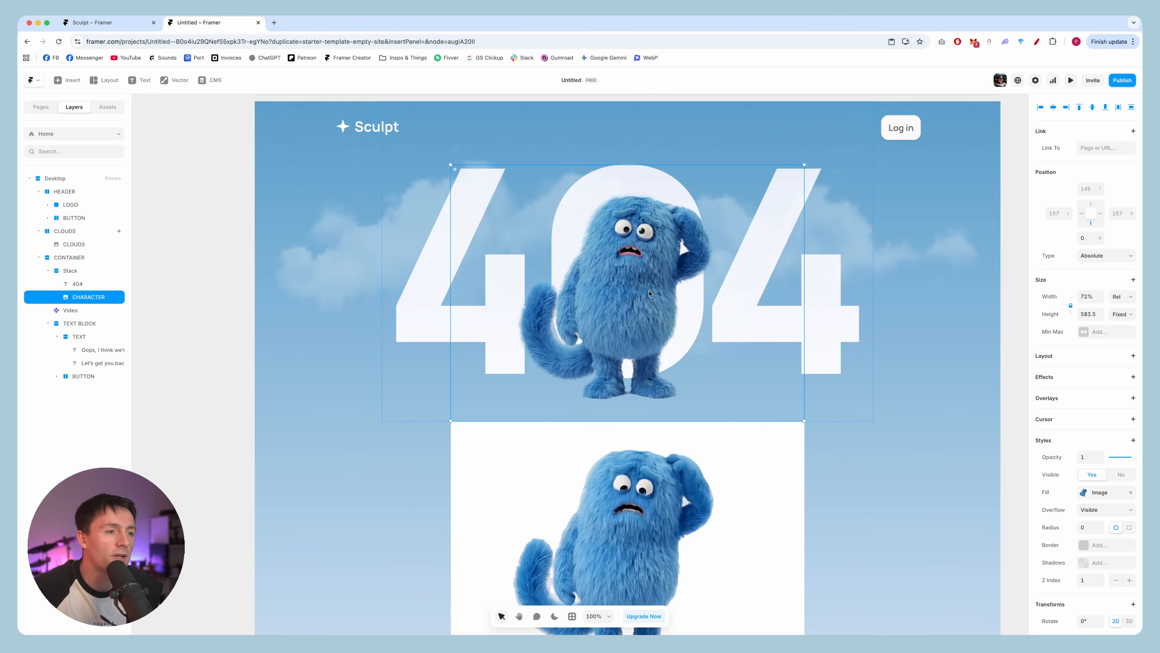
Copy the style of the CHARACTER image and paste it onto the Video so it overlays the 404 text
{"action": "right_click", "coordinate": [650, 294]}
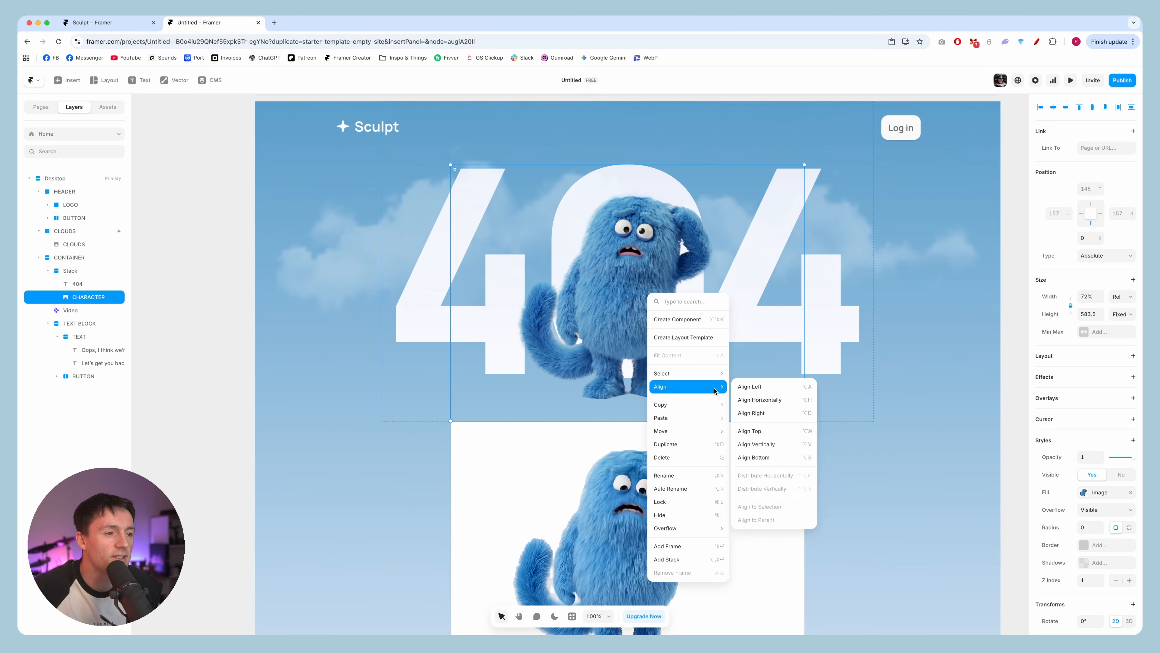
{"action": "mouse_move", "coordinate": [694, 404]}
{"action": "left_click", "coordinate": [761, 421]}
{"action": "left_click", "coordinate": [730, 462]}
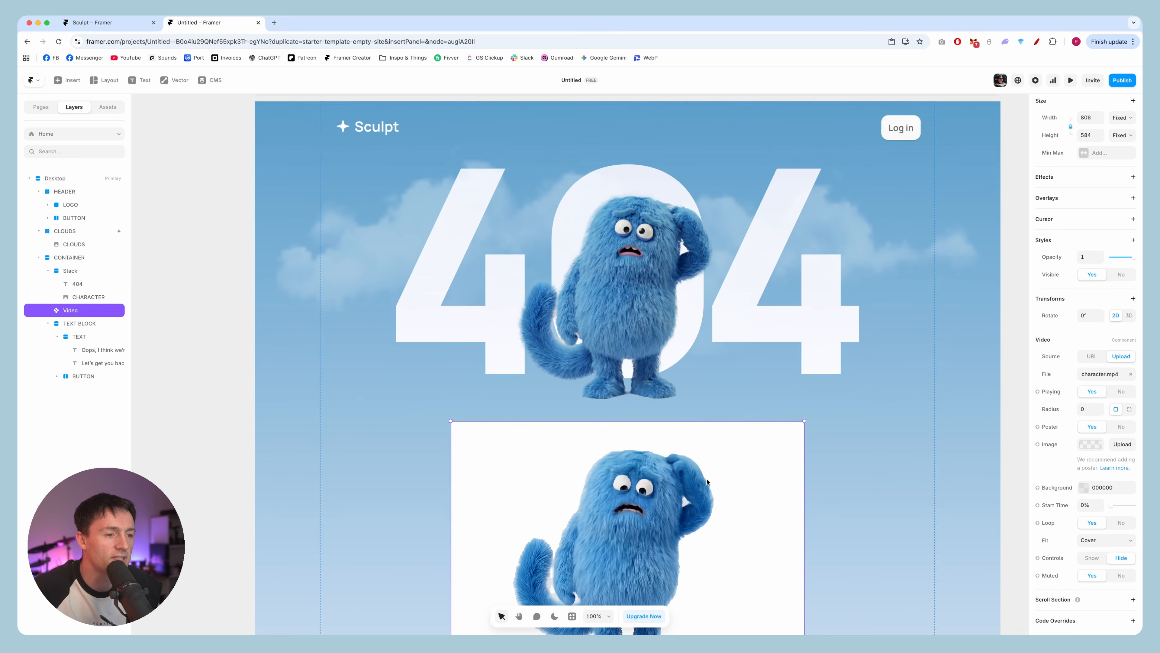
{"action": "scroll", "coordinate": [713, 448], "scroll_direction": "down", "scroll_amount": 1}
{"action": "right_click", "coordinate": [701, 437]}
{"action": "mouse_move", "coordinate": [725, 277]}
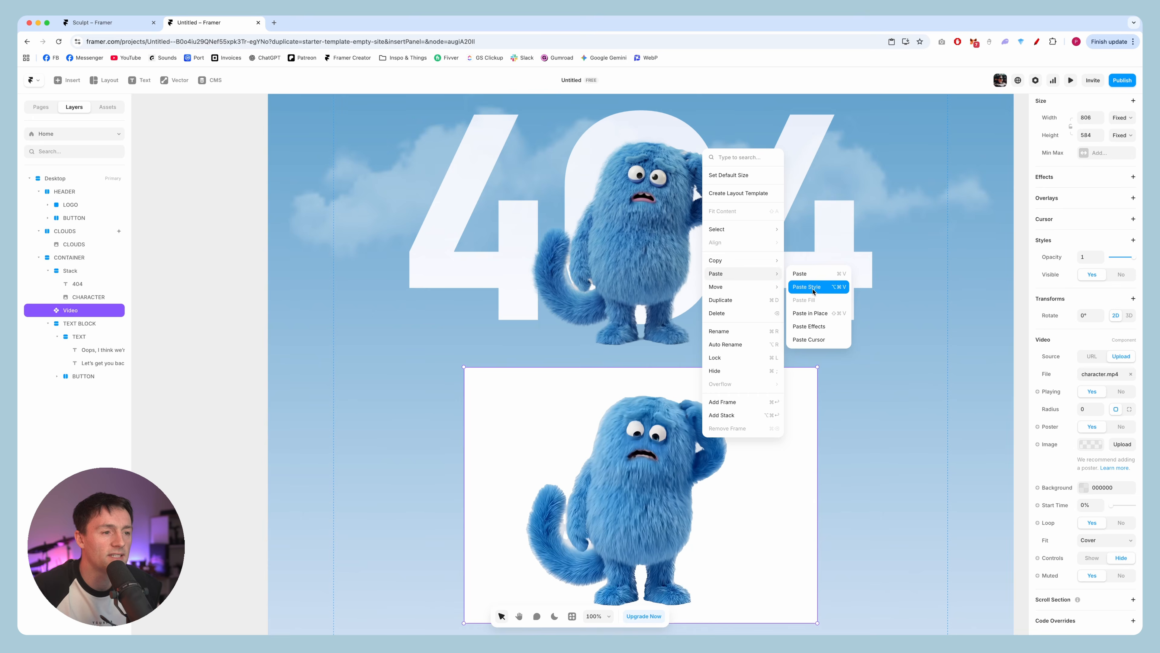
{"action": "left_click", "coordinate": [807, 286]}
{"action": "scroll", "coordinate": [577, 276], "scroll_direction": "up", "scroll_amount": 2}
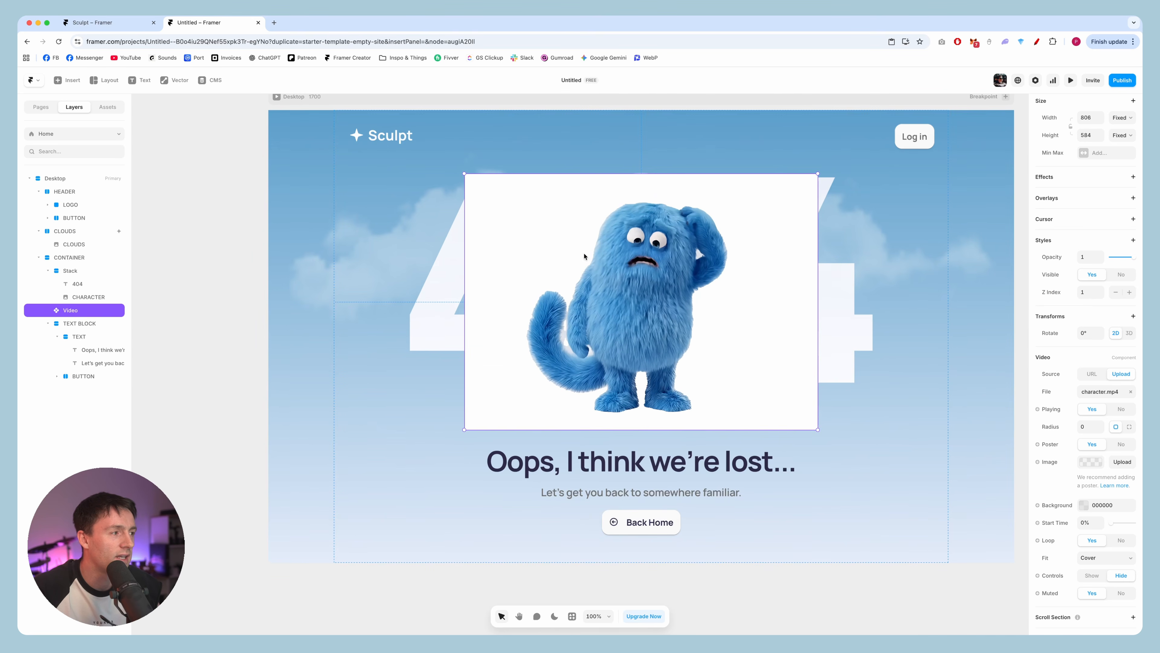
{"action": "scroll", "coordinate": [620, 270], "scroll_direction": "up", "scroll_amount": 1}
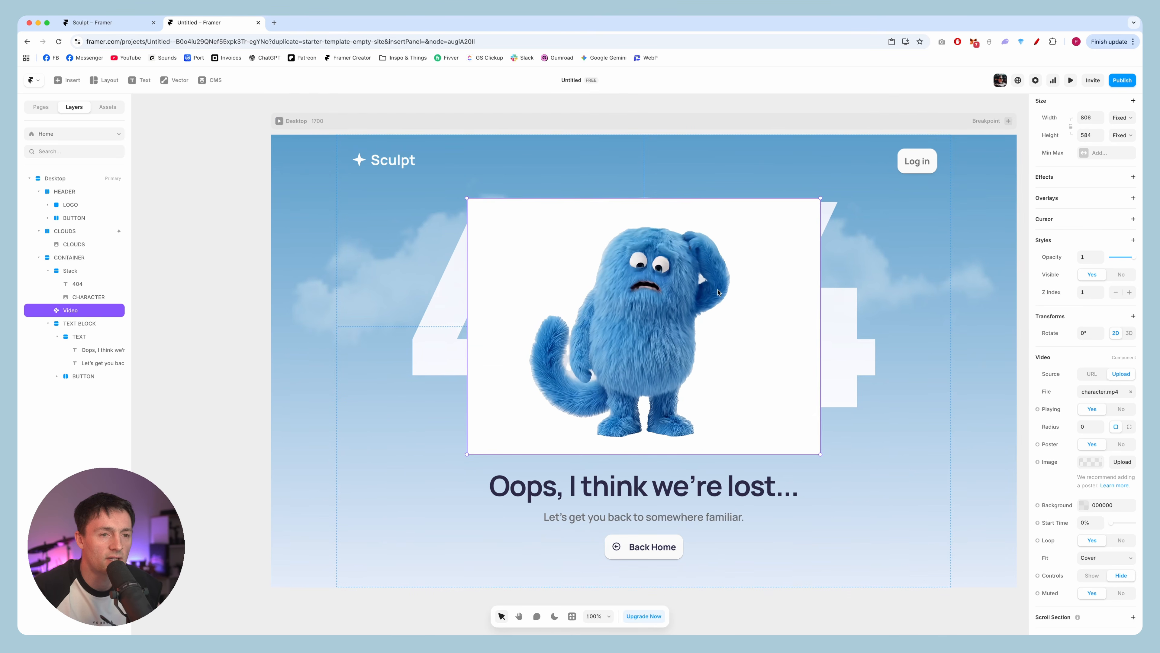
Add a Blending style to the Video and set it to Darken
{"action": "scroll", "coordinate": [722, 286], "scroll_direction": "down", "scroll_amount": 1}
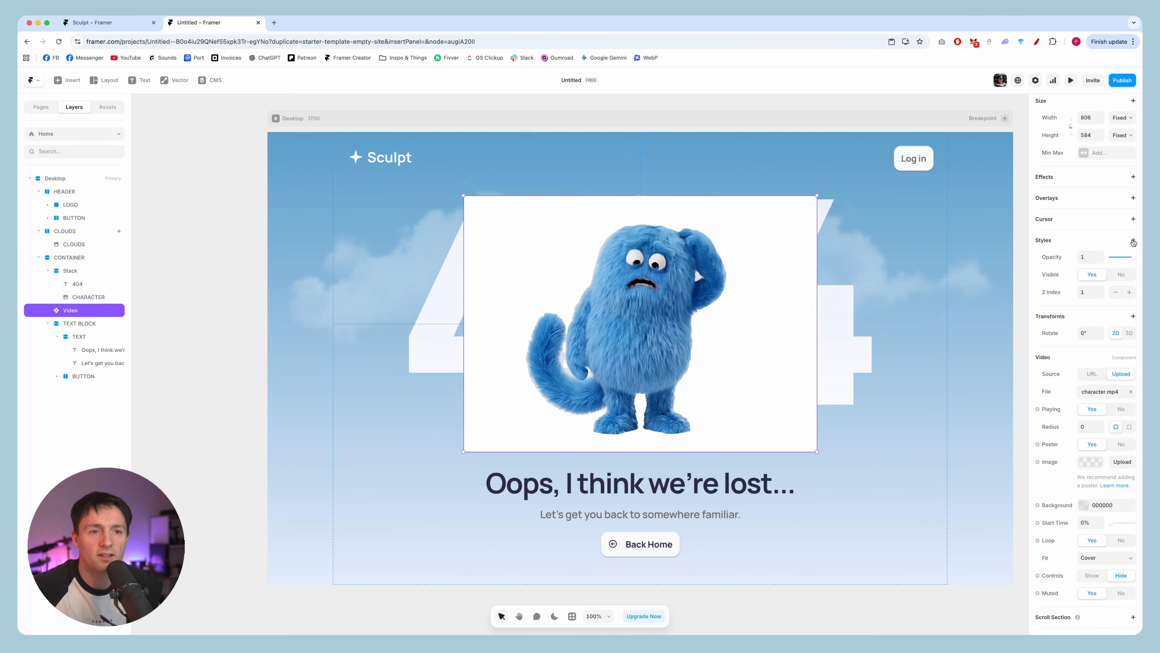
{"action": "left_click", "coordinate": [1134, 241]}
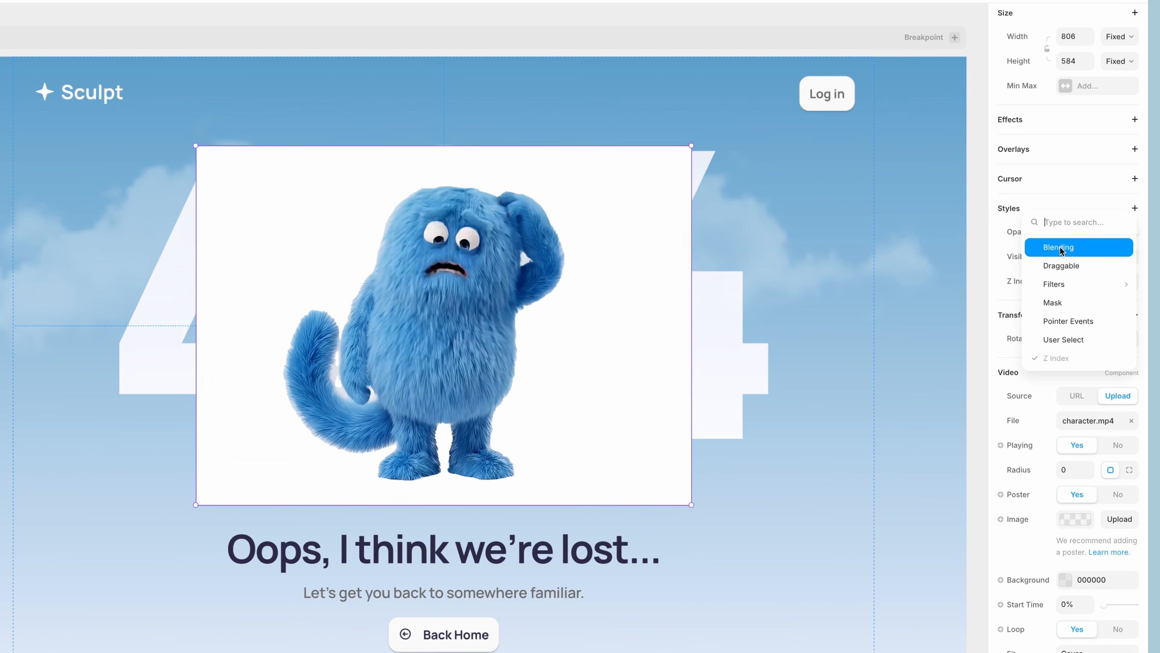
{"action": "left_click", "coordinate": [1059, 247]}
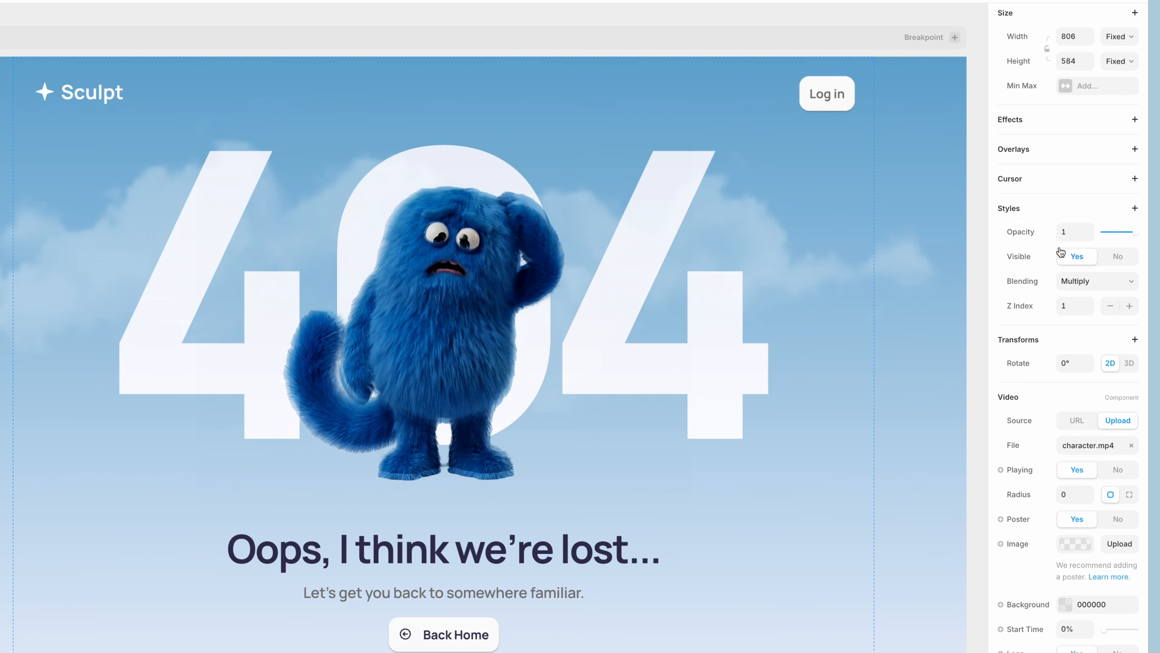
{"action": "left_click", "coordinate": [1108, 281]}
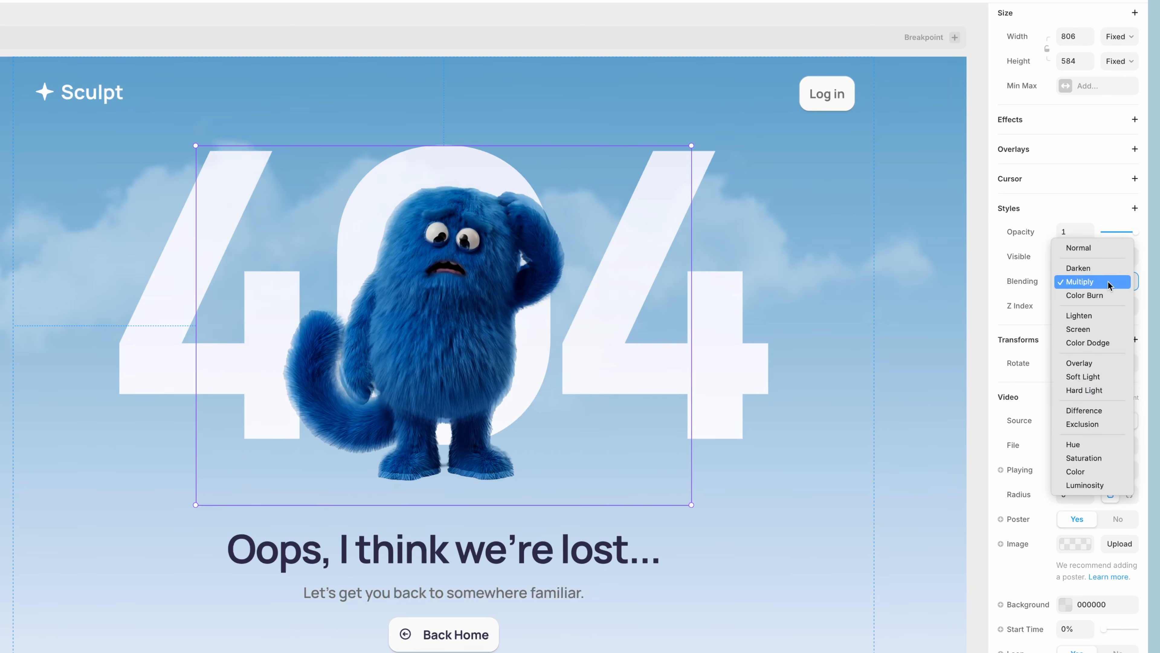
{"action": "left_click", "coordinate": [1113, 268]}
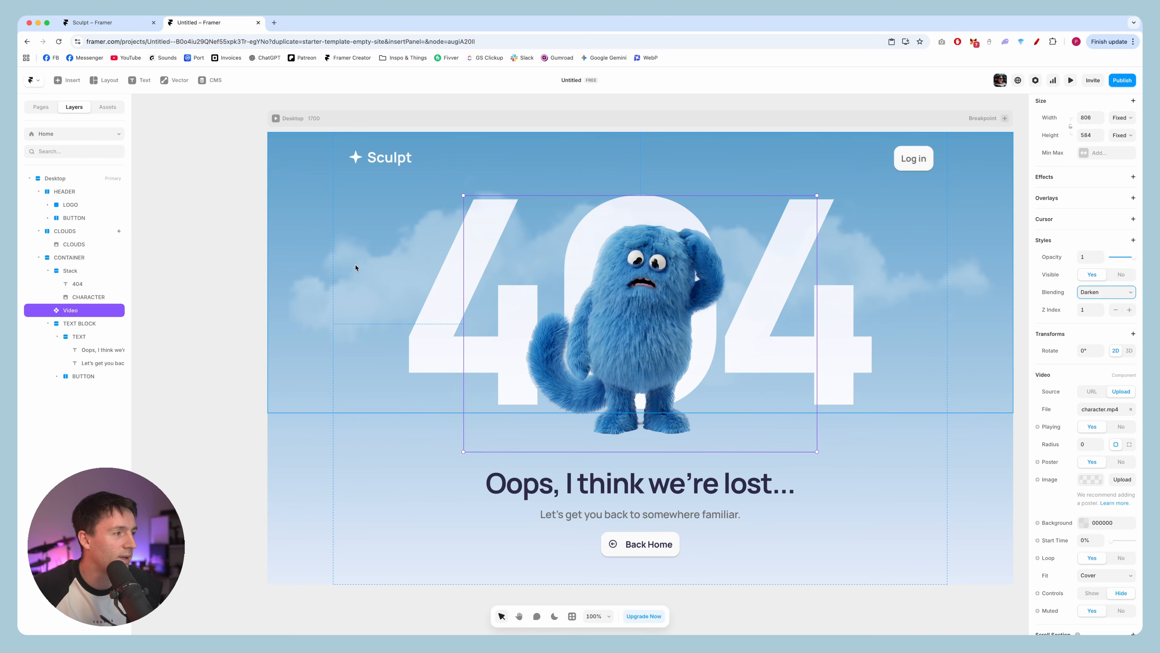
Hide the static CHARACTER image so only the video shows, and preview the page
{"action": "left_click", "coordinate": [88, 296]}
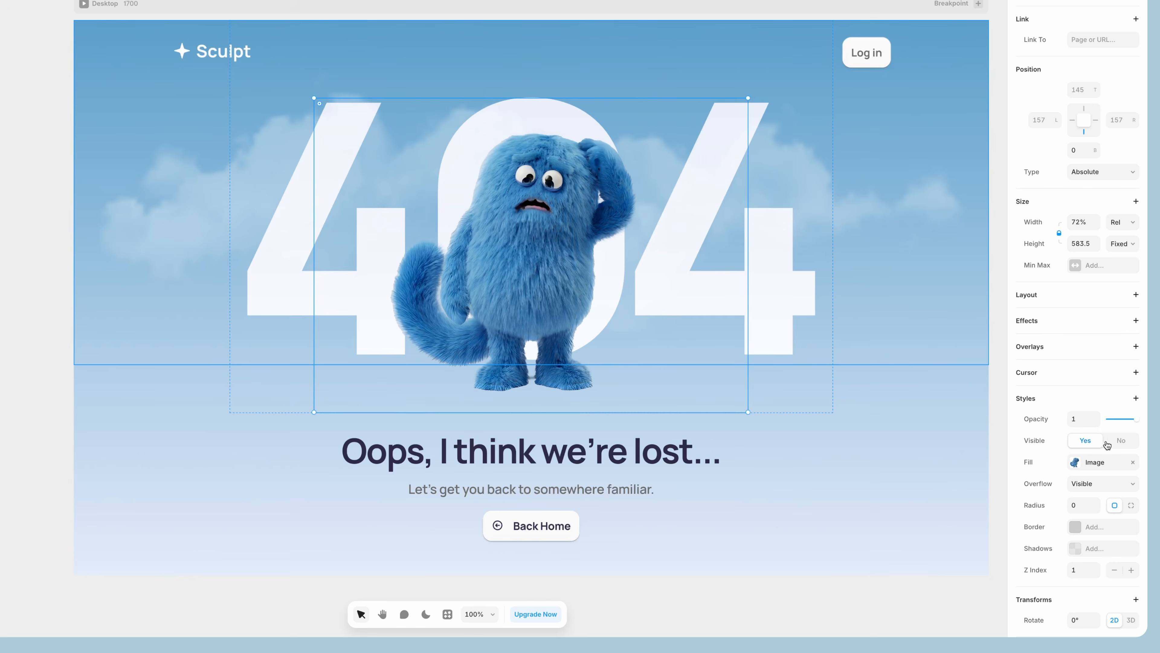
{"action": "left_click", "coordinate": [1117, 441]}
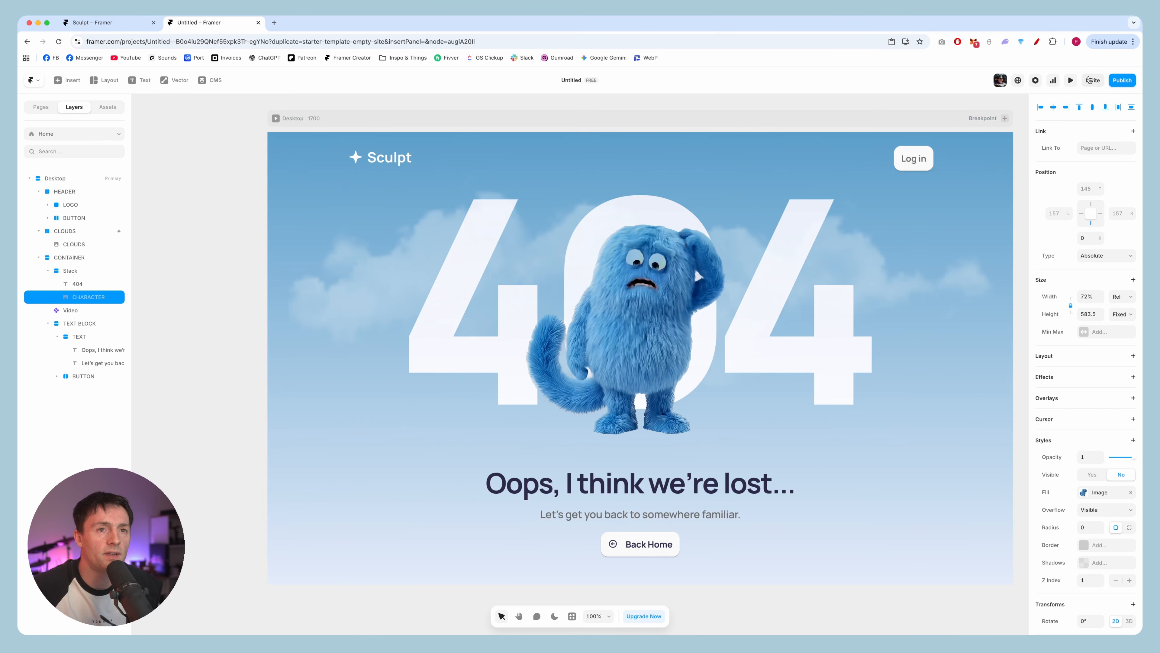
{"action": "left_click", "coordinate": [1071, 80]}
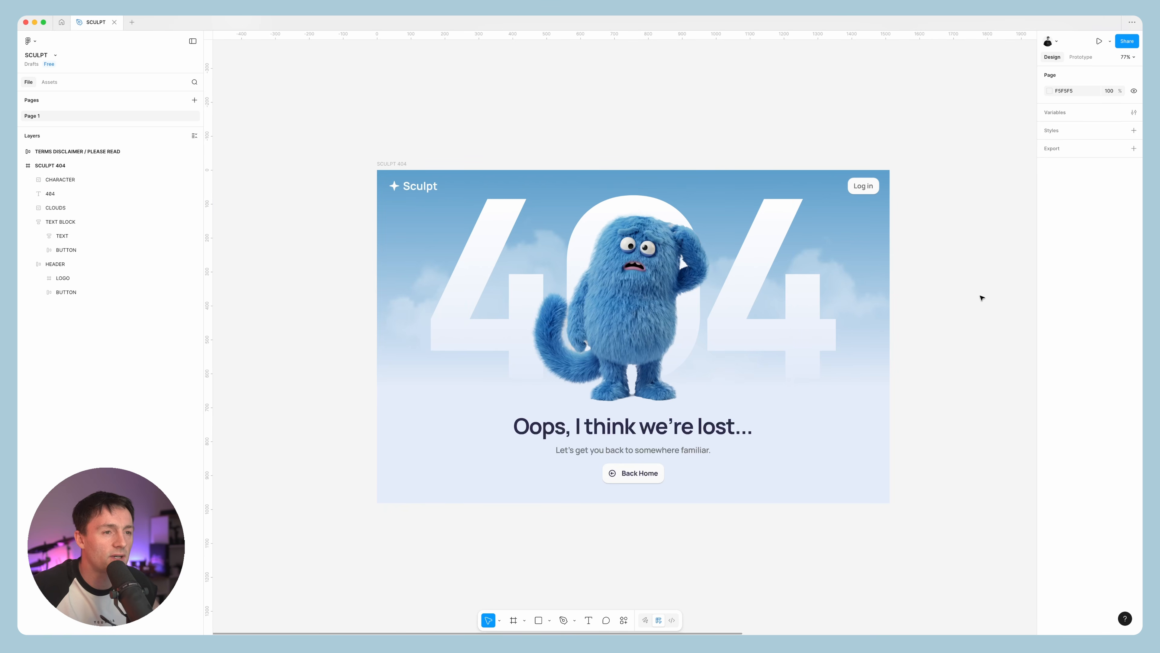
Switch to Figma, duplicate the 404 text below the SCULPT 404 frame at about Y 1027, and flatten the copy into a vector
{"action": "left_click", "coordinate": [819, 253]}
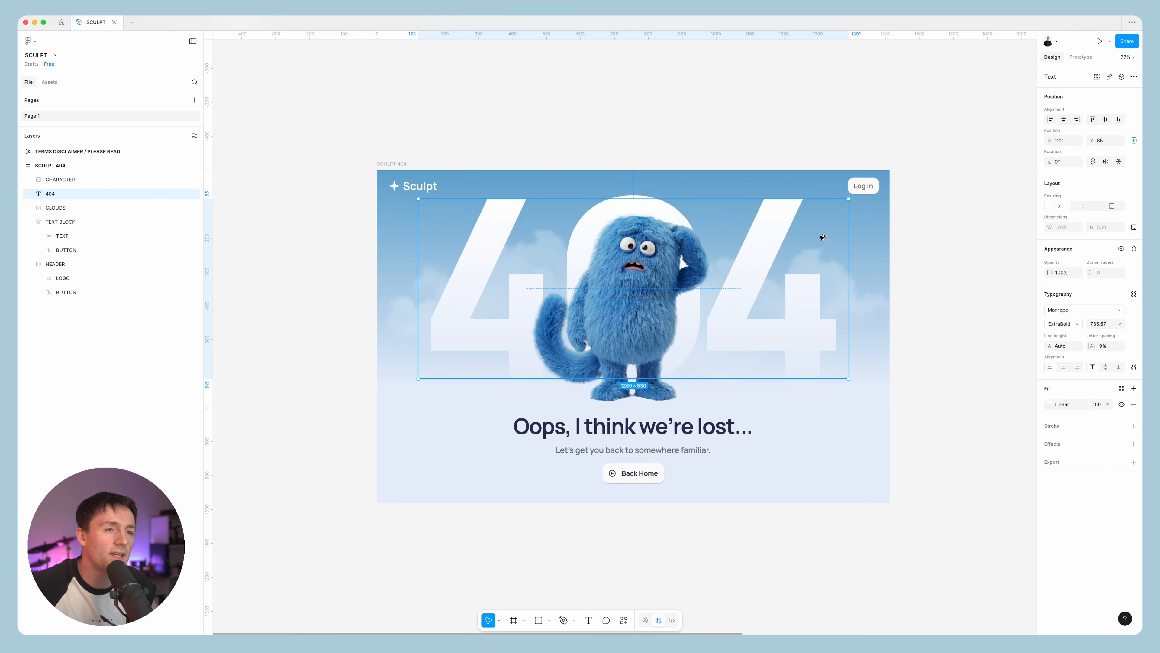
{"action": "left_click_drag", "start_coordinate": [811, 254], "coordinate": [785, 573]}
{"action": "scroll", "coordinate": [821, 539], "scroll_direction": "down", "scroll_amount": 5}
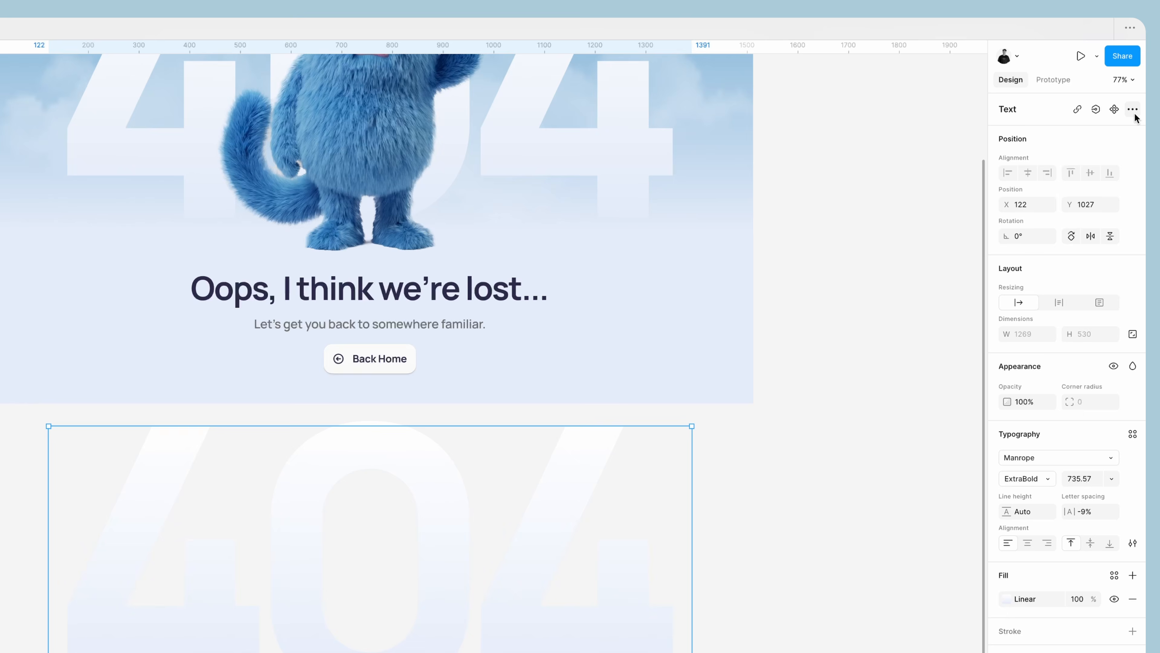
{"action": "left_click", "coordinate": [1134, 76]}
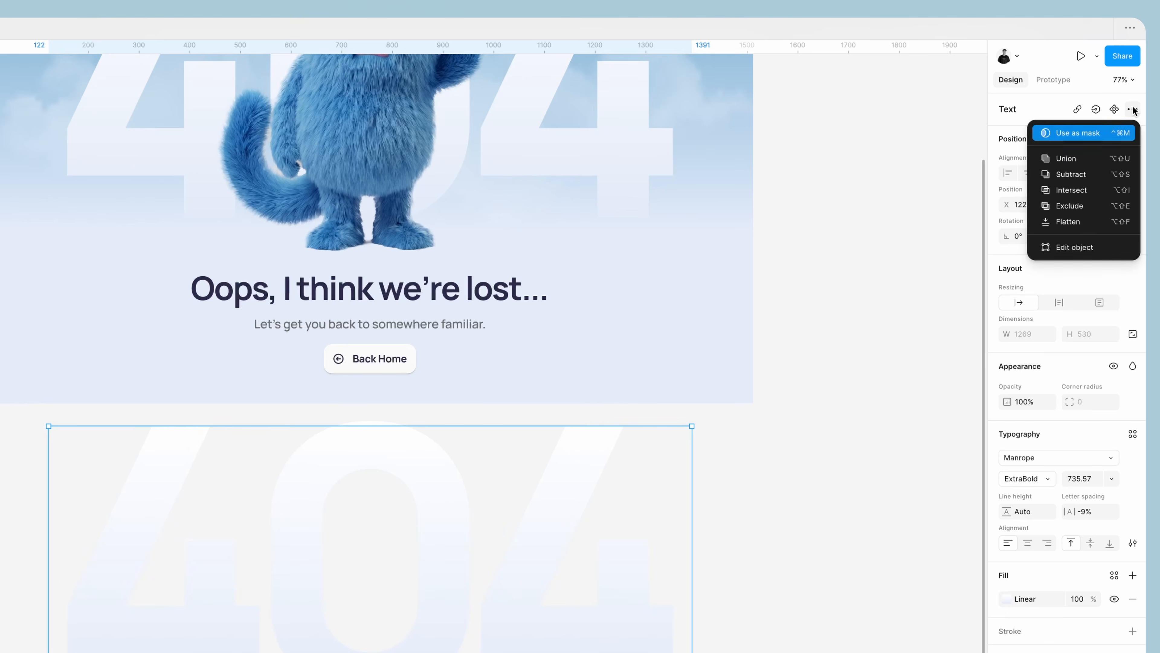
{"action": "left_click", "coordinate": [1086, 227]}
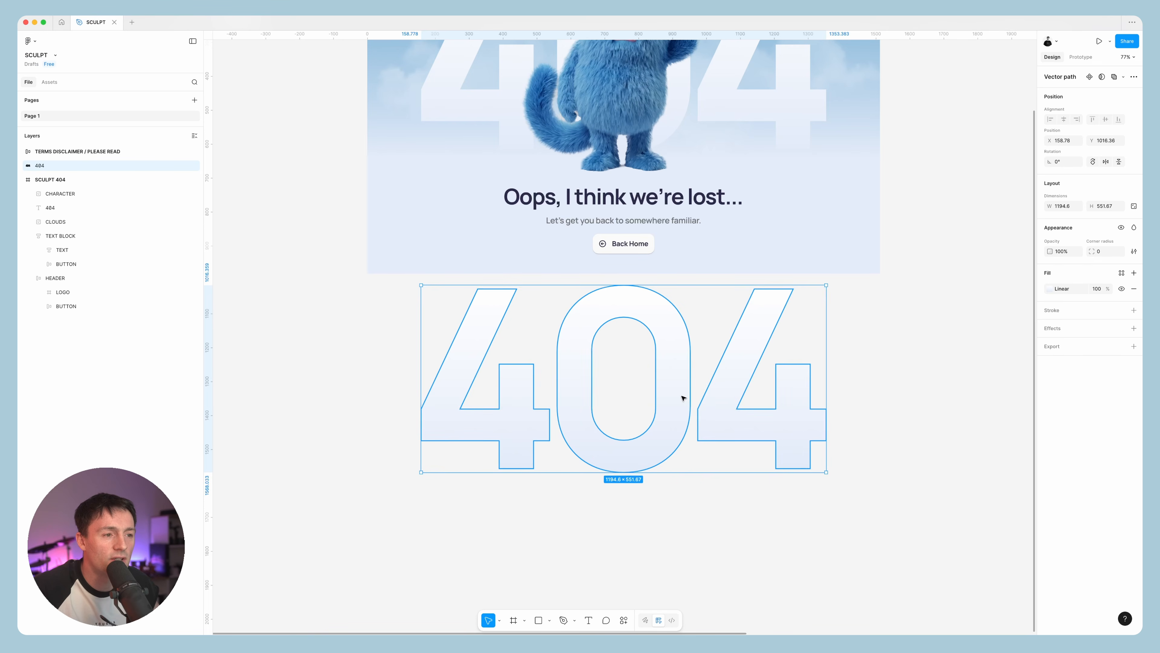
Edit the flattened 404 vector and delete all points of the zero's inner outline so the zero becomes a solid shape
{"action": "left_click", "coordinate": [1133, 76]}
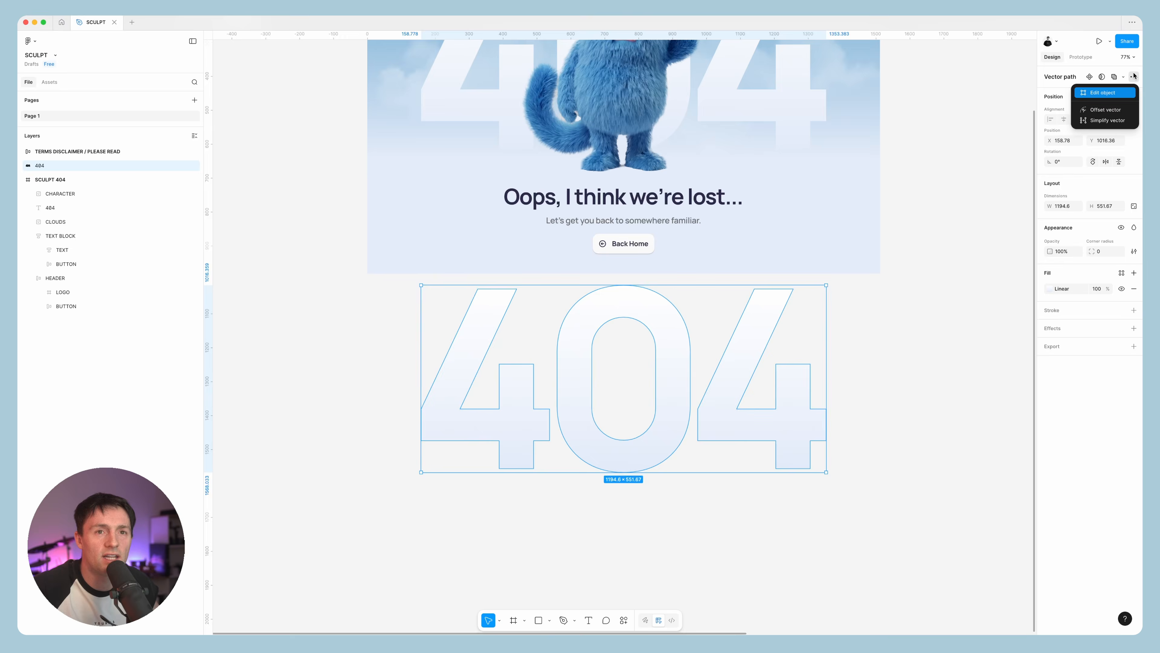
{"action": "left_click", "coordinate": [1114, 97]}
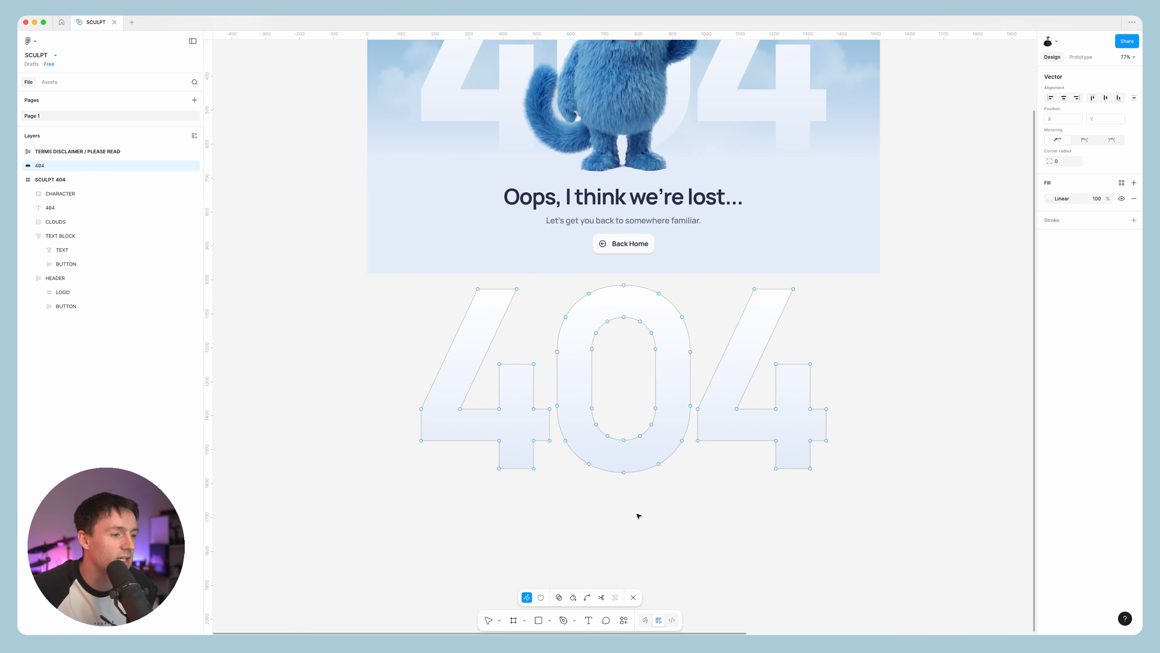
{"action": "left_click", "coordinate": [606, 322]}
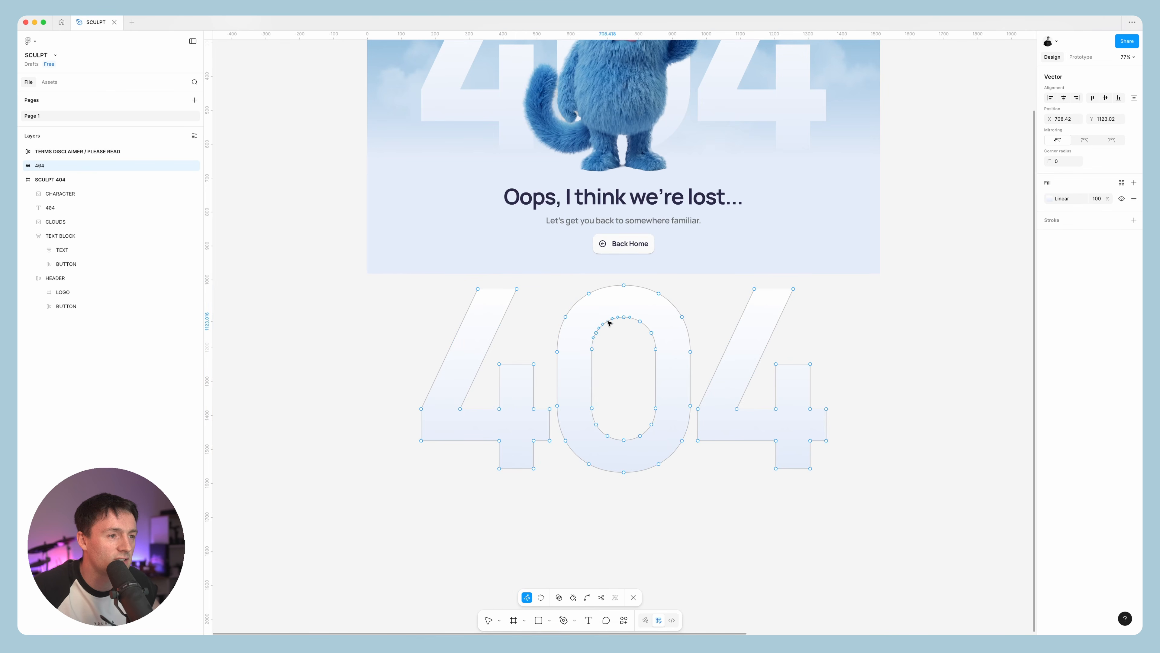
{"action": "key", "text": "Delete"}
{"action": "key", "text": "Delete"}
{"action": "key", "text": "Delete"}
{"action": "key", "text": "Delete"}
{"action": "key", "text": "Delete"}
{"action": "key", "text": "Delete"}
{"action": "key", "text": "Delete"}
{"action": "key", "text": "Delete"}
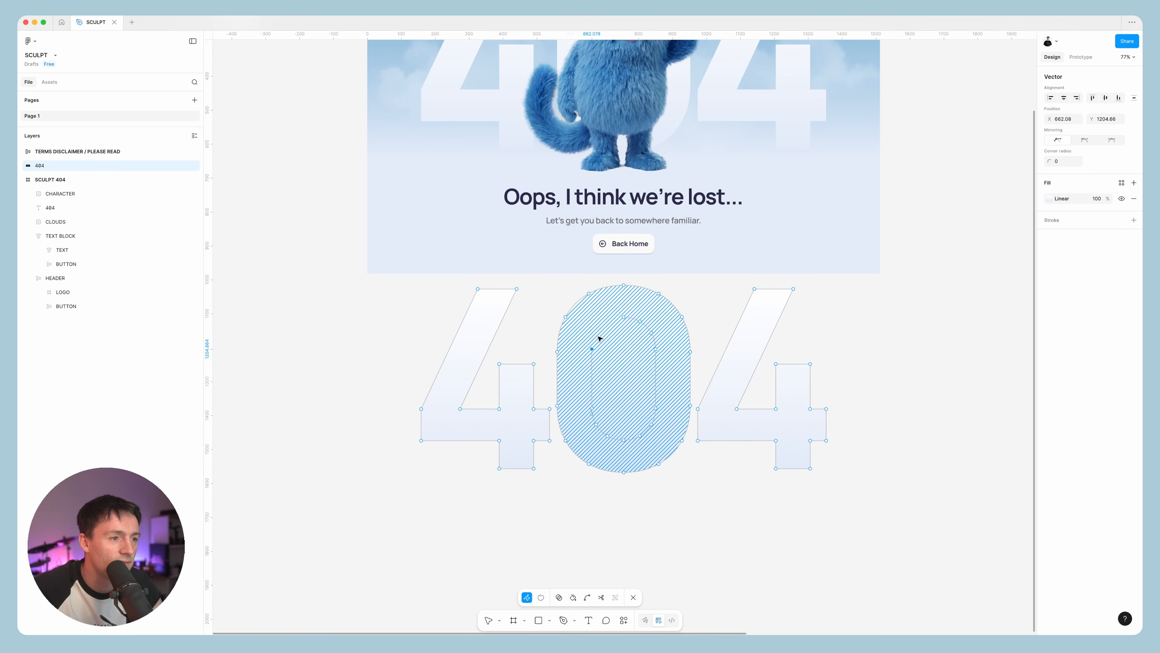
{"action": "key", "text": "Delete"}
{"action": "key", "text": "Delete"}
{"action": "key", "text": "Delete"}
{"action": "key", "text": "Delete"}
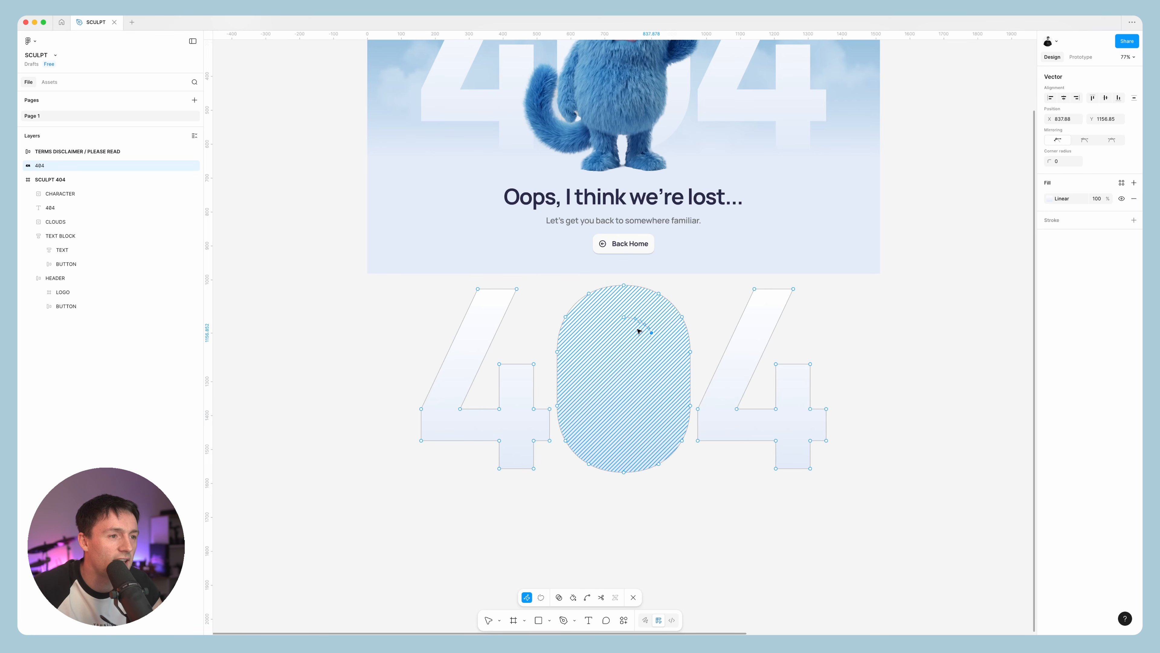
{"action": "scroll", "coordinate": [890, 318], "scroll_direction": "right", "scroll_amount": 1}
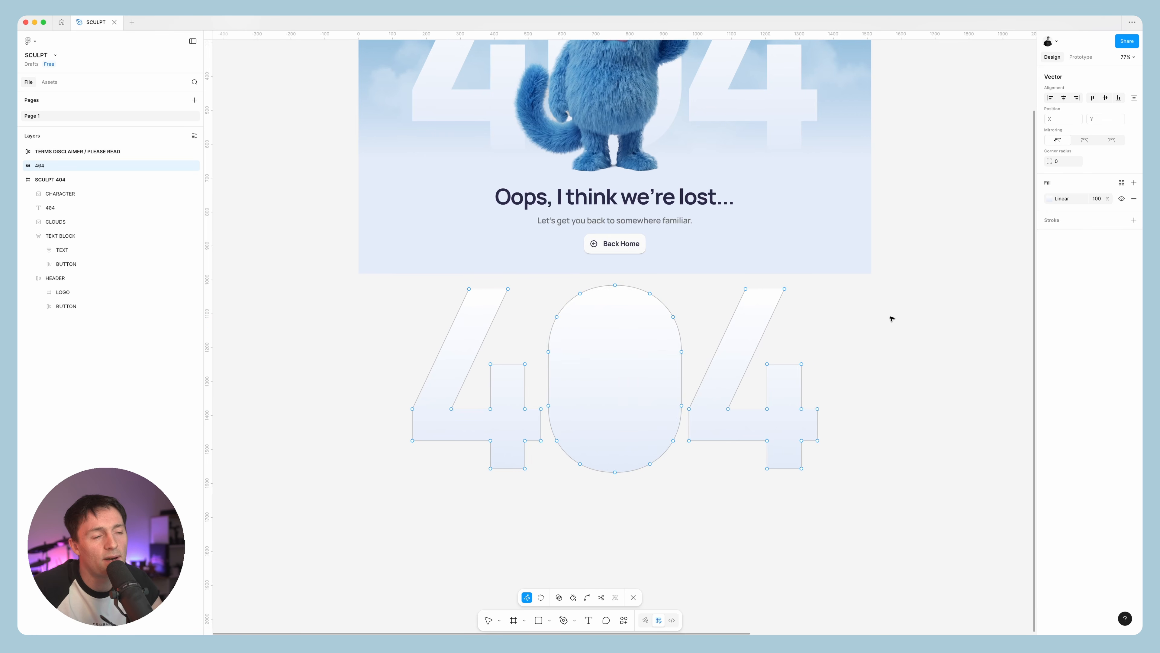
{"action": "key", "text": "Escape"}
{"action": "key", "text": "Escape"}
Move the solid-zero 404 vector further below the frame, to Y 1181, and select it
{"action": "left_click_drag", "start_coordinate": [646, 383], "coordinate": [646, 438]}
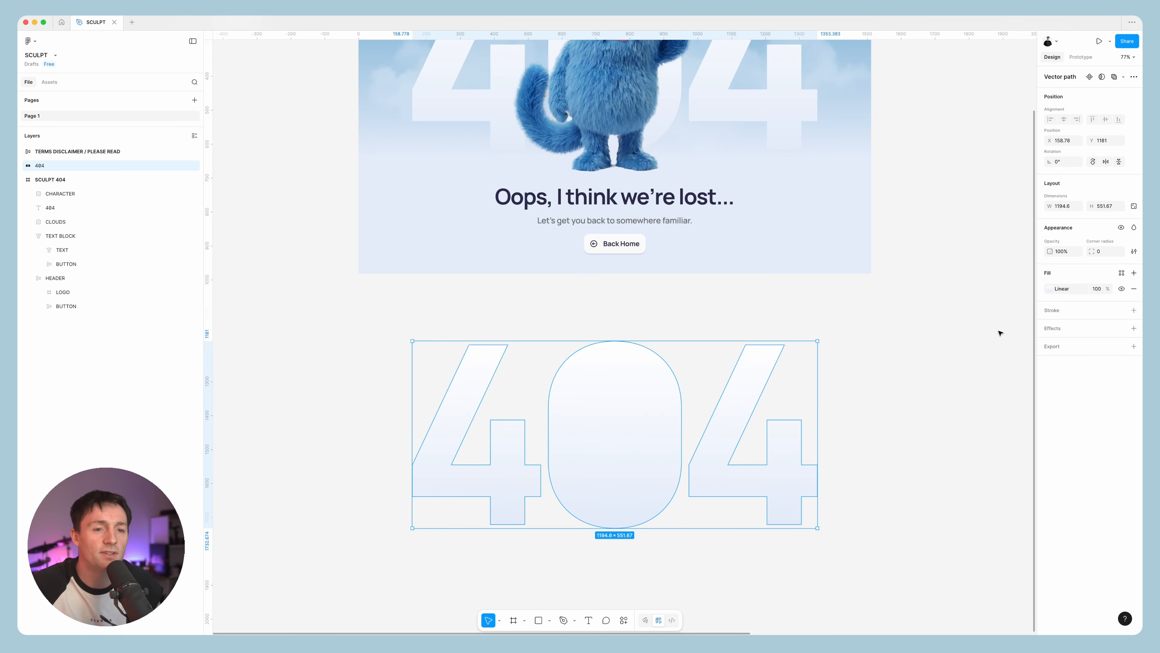
{"action": "left_click", "coordinate": [1075, 353]}
{"action": "left_click", "coordinate": [867, 335]}
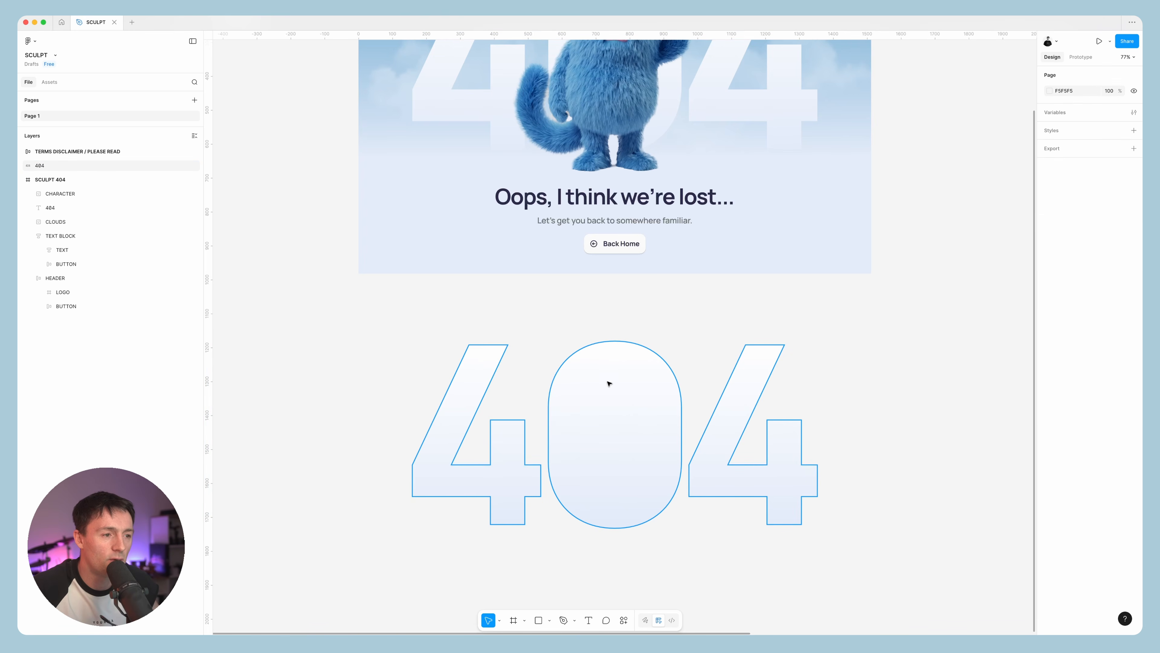
{"action": "left_click", "coordinate": [644, 462]}
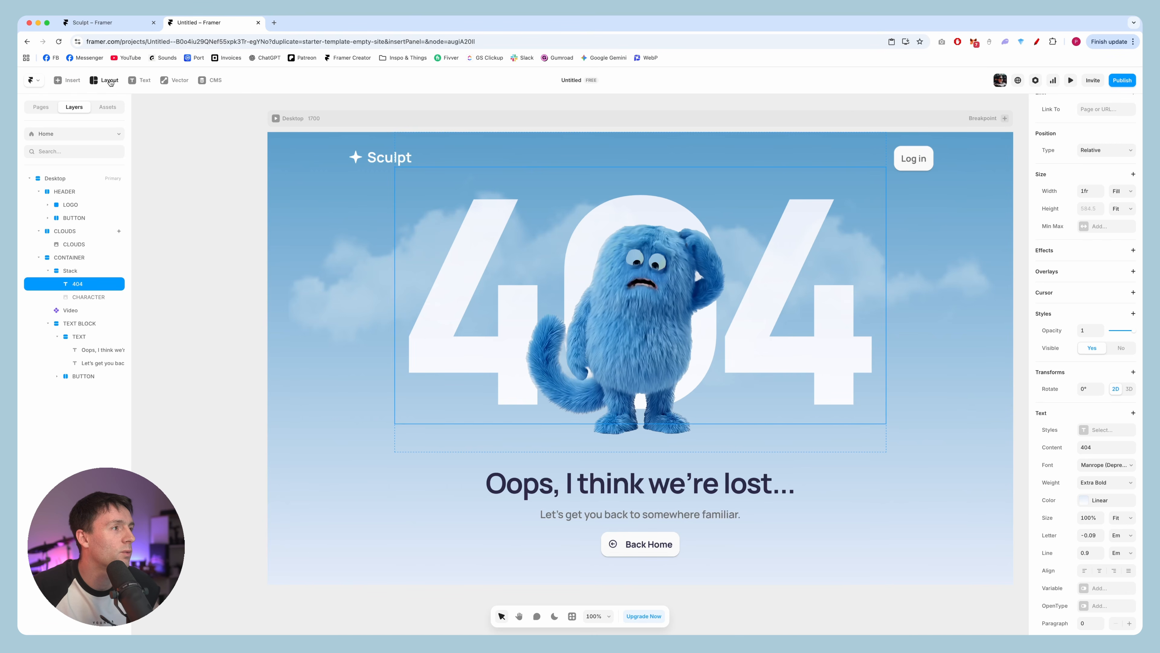
Switch to Framer and insert an image about 900 × 487 over the 404 text, using 404.svg as its source
{"action": "left_click", "coordinate": [110, 83]}
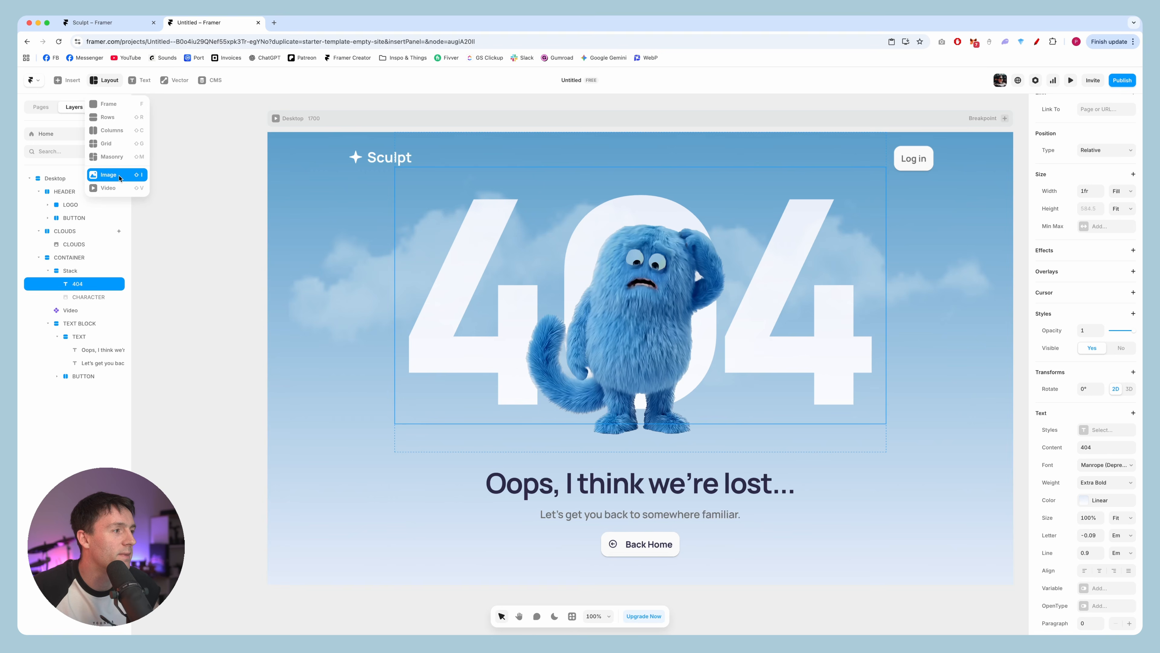
{"action": "left_click", "coordinate": [116, 174]}
{"action": "left_click_drag", "start_coordinate": [389, 174], "coordinate": [887, 413]}
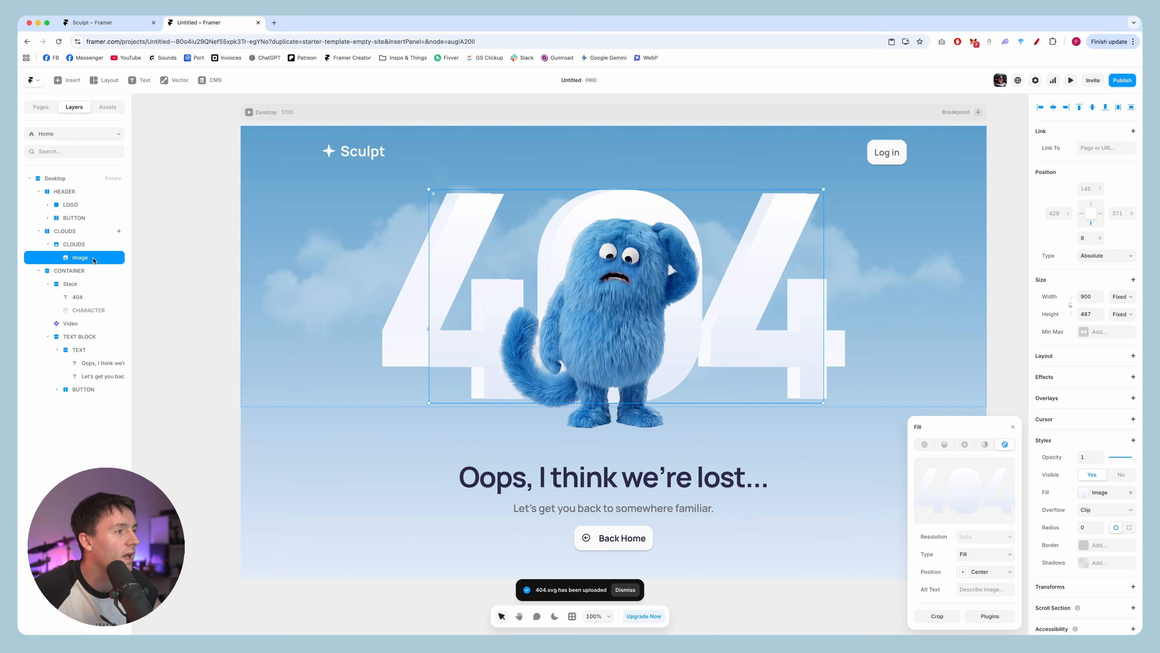
Move the 404 image into the Stack above the 404 text layer and delete that text layer
{"action": "left_click_drag", "start_coordinate": [77, 261], "coordinate": [77, 291]}
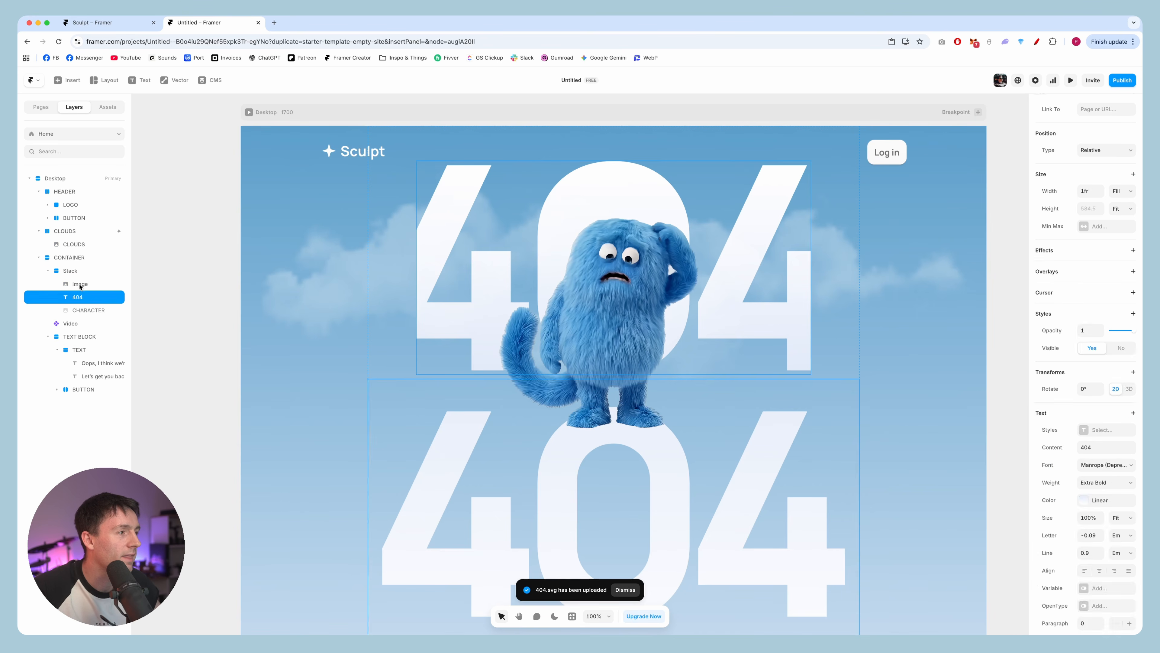
{"action": "left_click", "coordinate": [76, 297]}
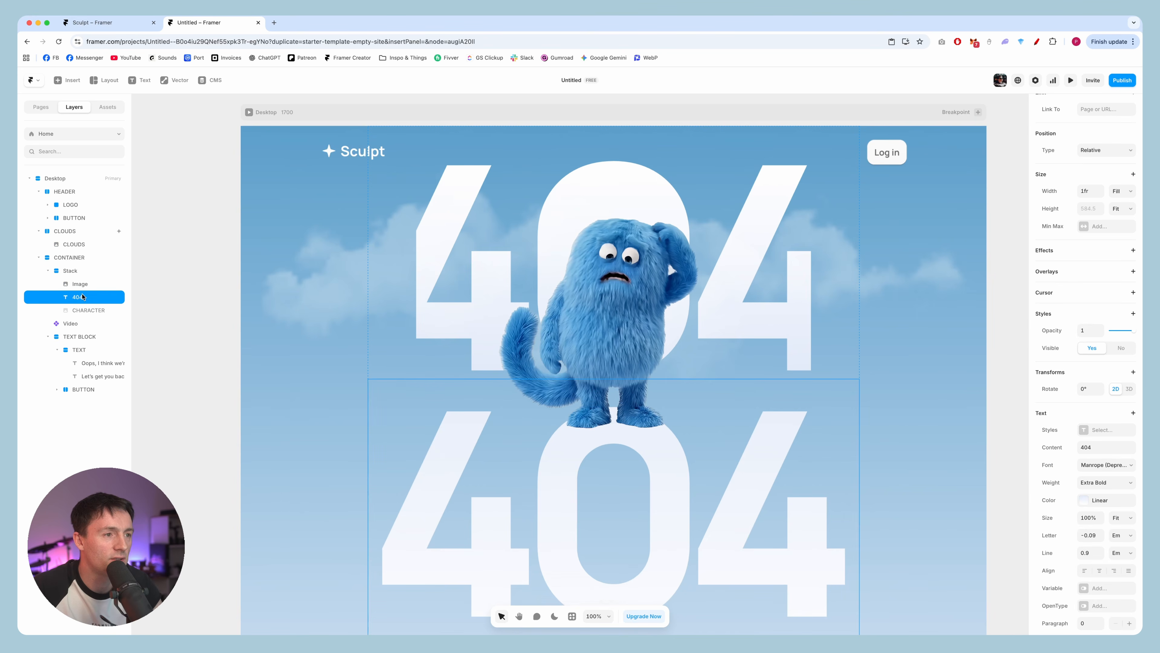
{"action": "key", "text": "Delete"}
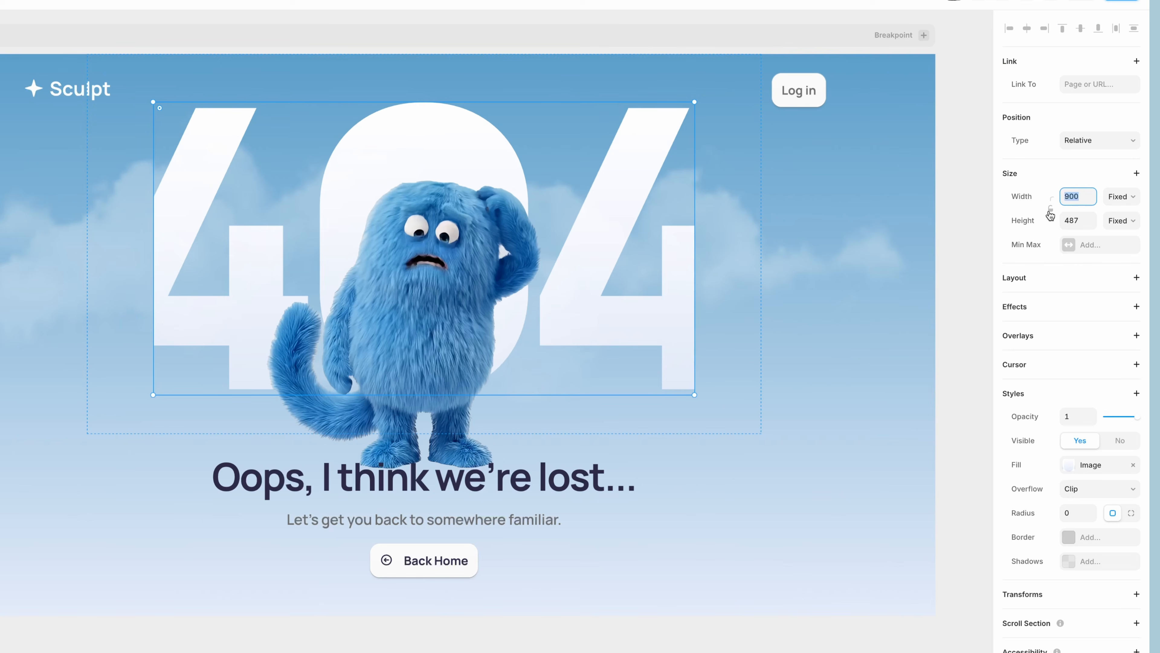
Lock the 404 image's aspect ratio, set its width to 100%, and change its fill's scaling type
{"action": "left_click", "coordinate": [1051, 210]}
{"action": "left_click", "coordinate": [1076, 197]}
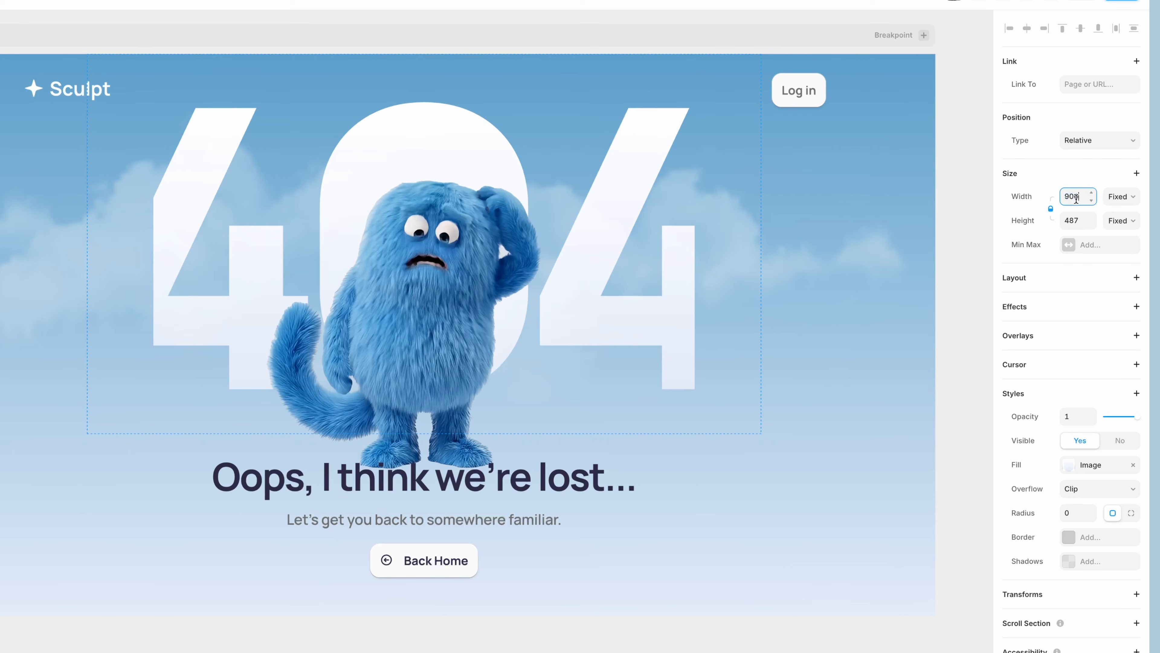
{"action": "type", "text": "100"}
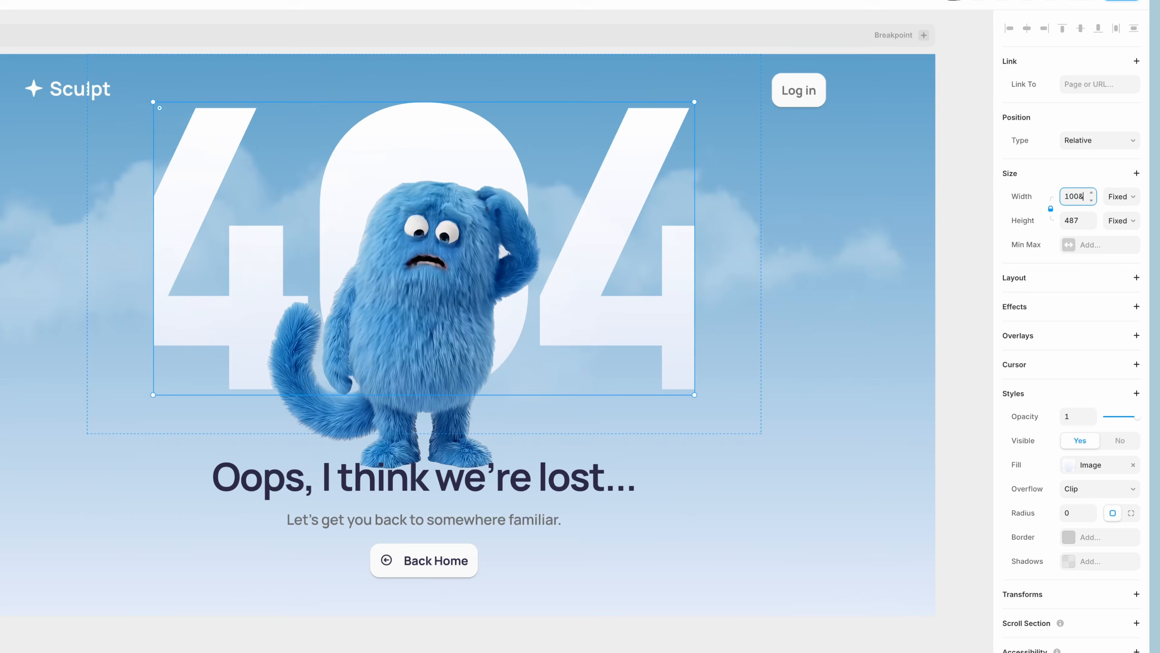
{"action": "type", "text": "%"}
{"action": "key", "text": "Return"}
{"action": "left_click", "coordinate": [1068, 348]}
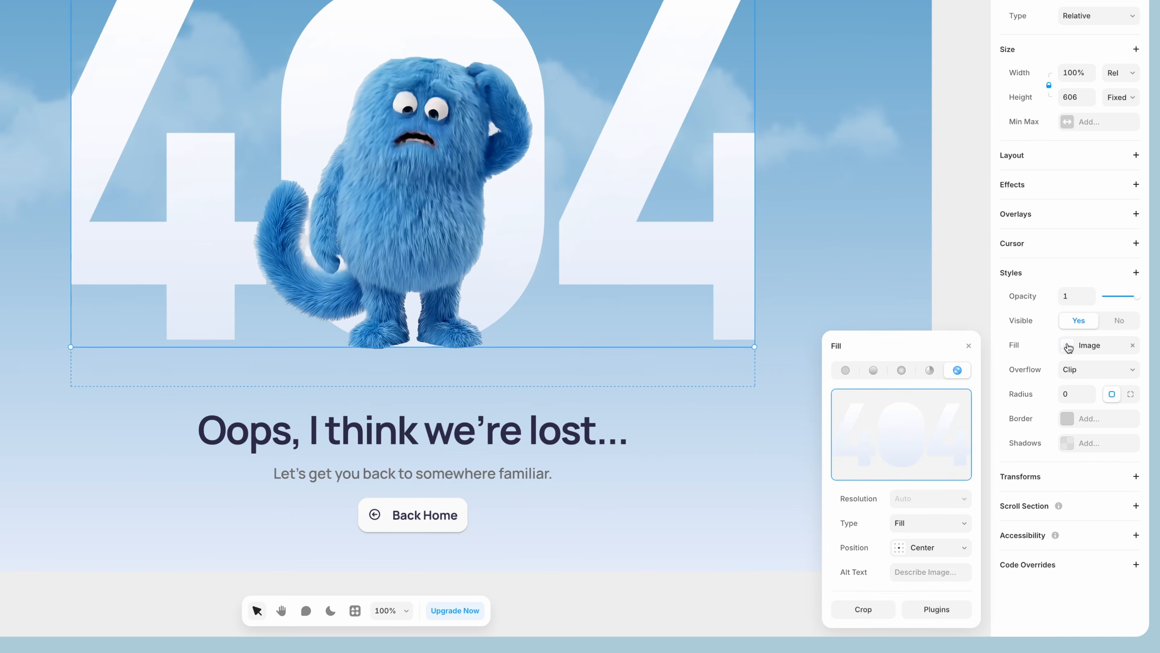
{"action": "left_click", "coordinate": [934, 522]}
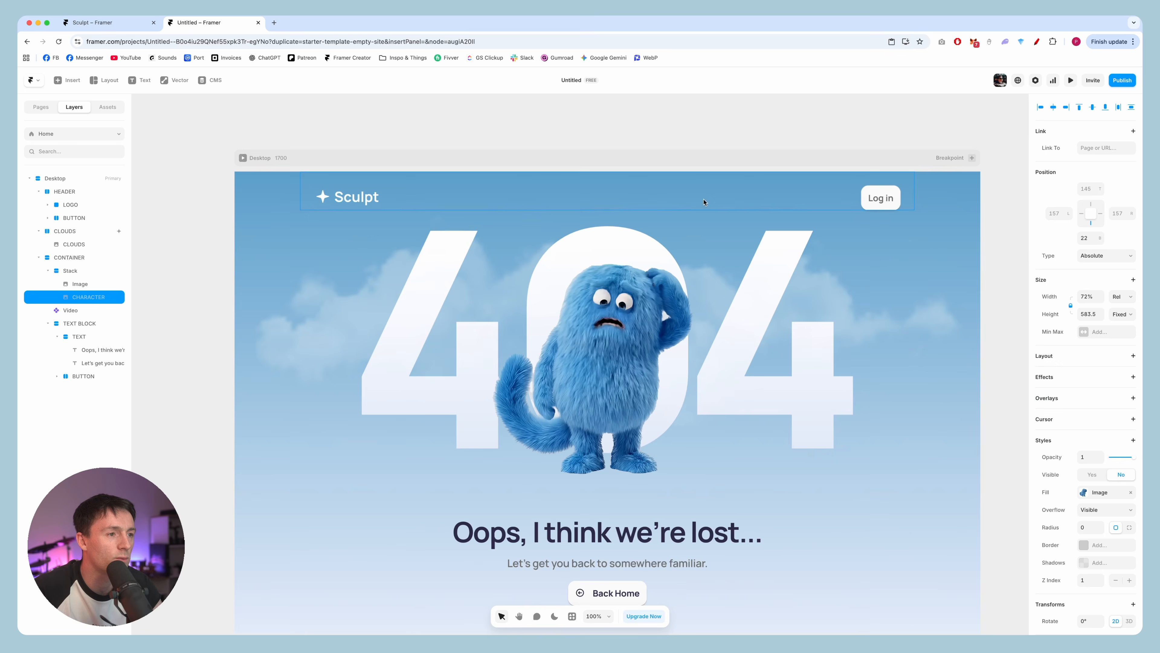
Delete the hidden CHARACTER image and rename the Video layer as CHARACTER
{"action": "key", "text": "Delete"}
{"action": "left_click", "coordinate": [80, 284]}
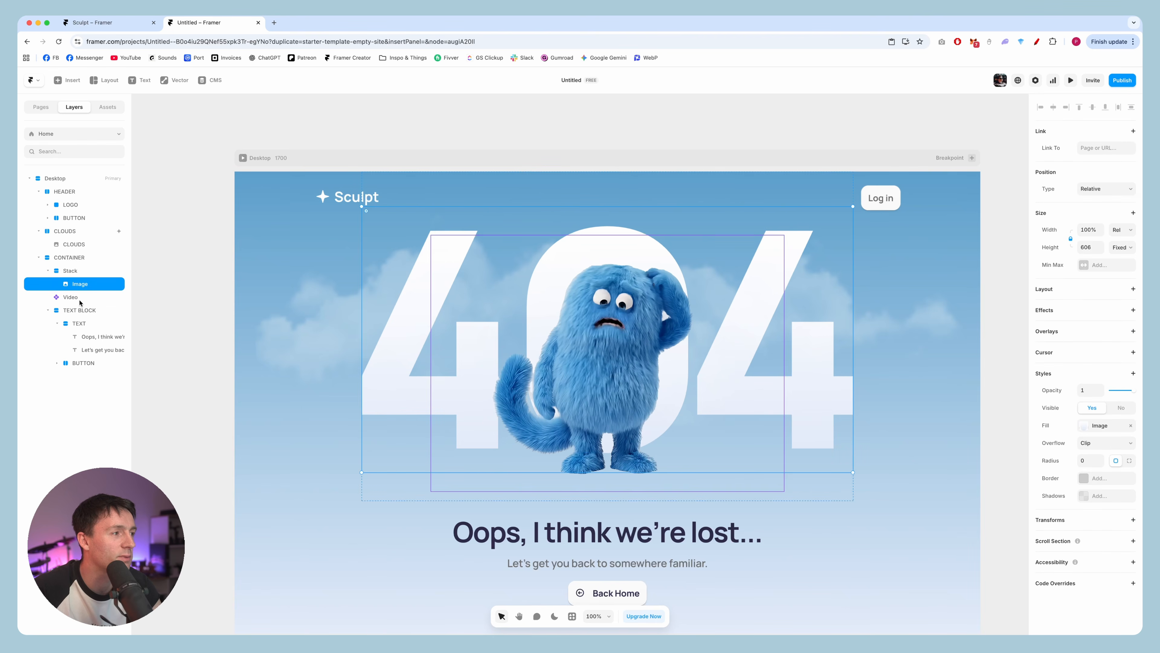
{"action": "left_click", "coordinate": [71, 297]}
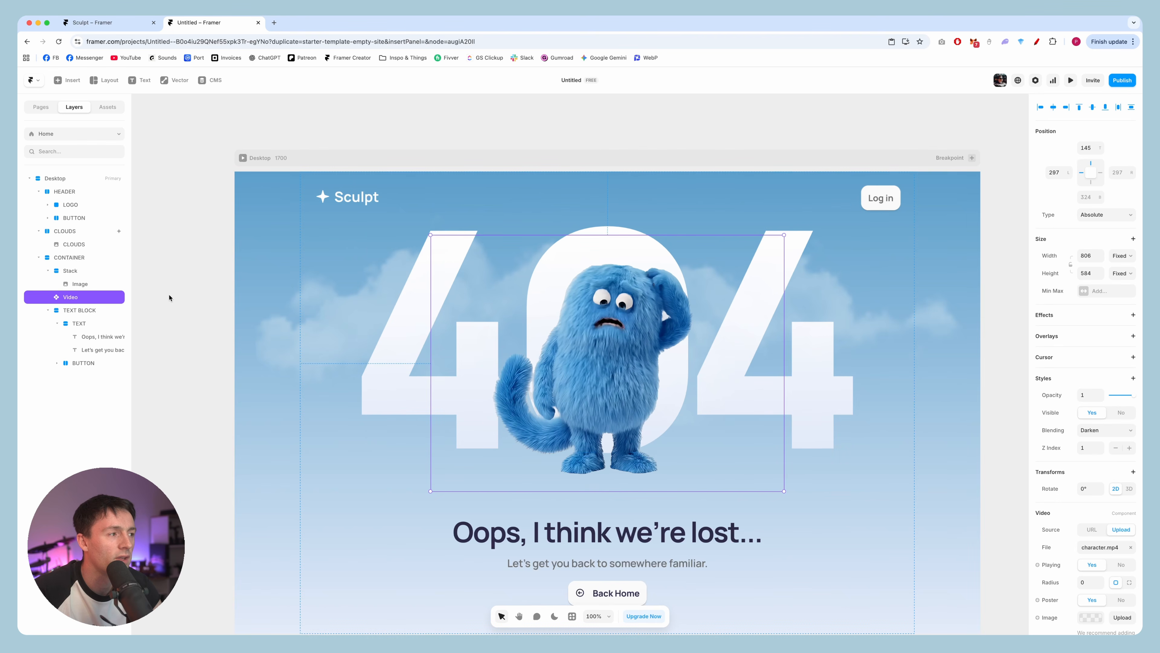
{"action": "double_click", "coordinate": [76, 298]}
{"action": "type", "text": "CHAR"}
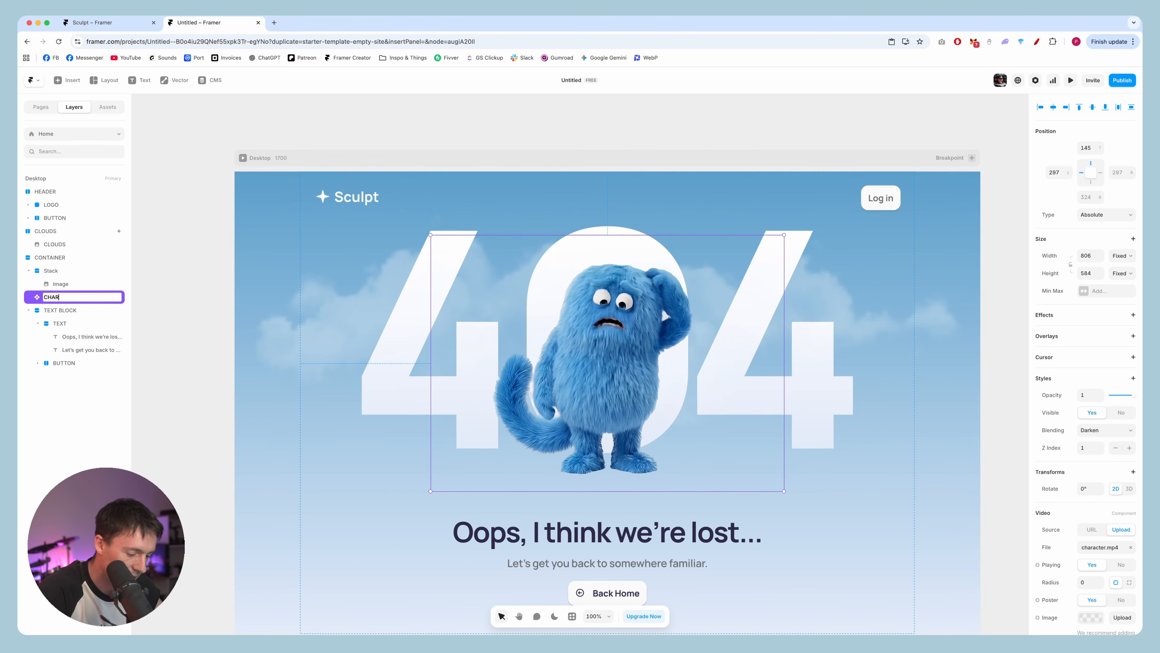
{"action": "type", "text": "ACTER"}
{"action": "key", "text": "Return"}
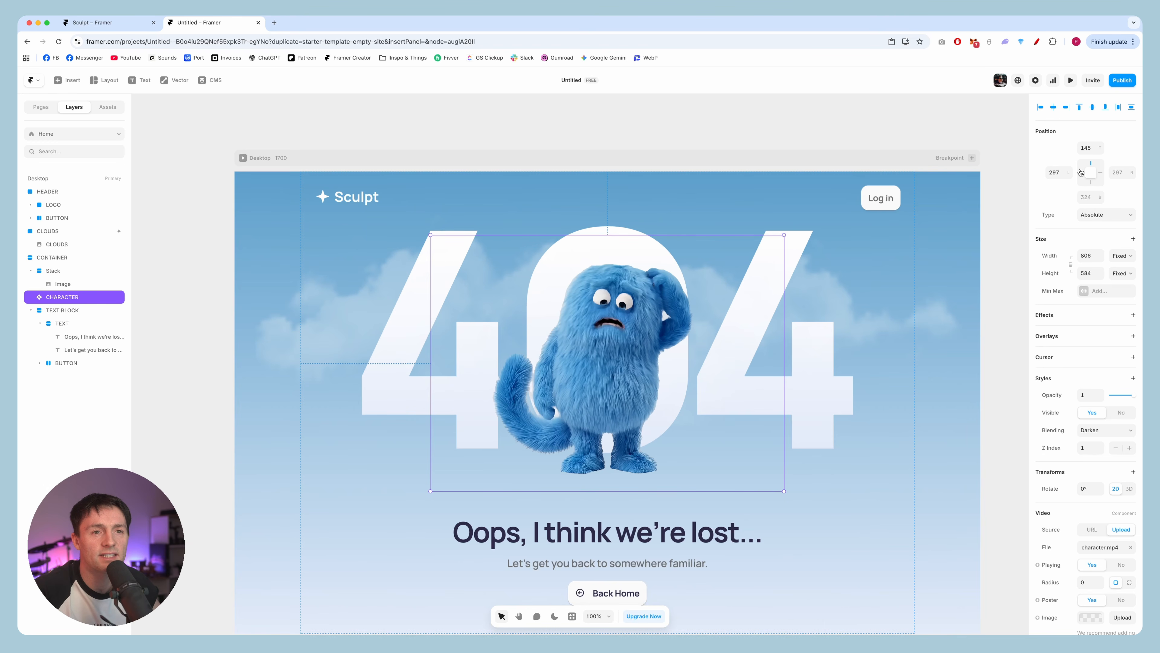
Pin the CHARACTER video by its center only, and check its position in a resized page preview
{"action": "left_click", "coordinate": [1091, 174]}
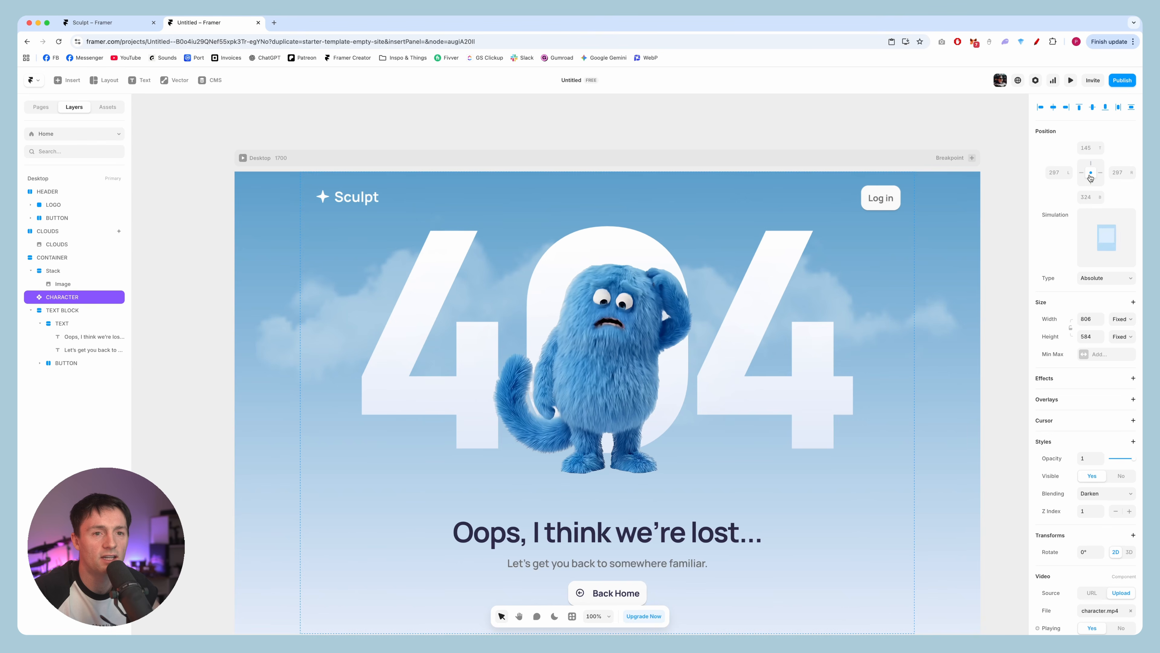
{"action": "left_click", "coordinate": [1070, 80]}
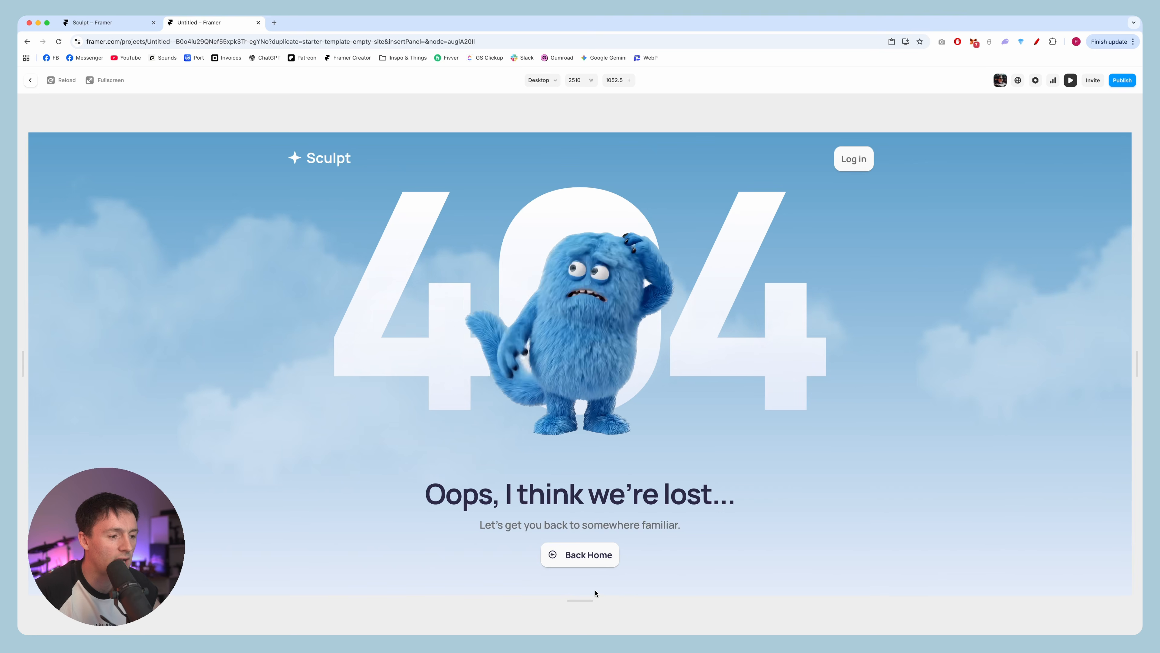
{"action": "left_click_drag", "start_coordinate": [596, 593], "coordinate": [589, 624]}
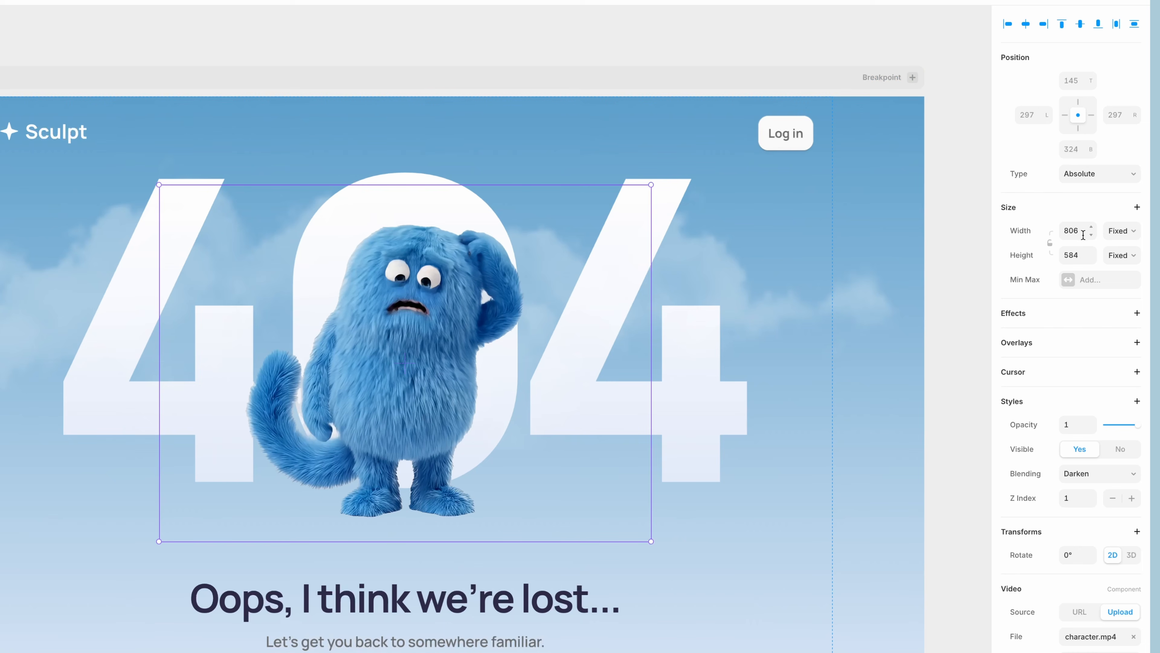
Lock the CHARACTER video's aspect ratio, set its width to 72%, and check the result in the preview
{"action": "left_click", "coordinate": [1049, 244]}
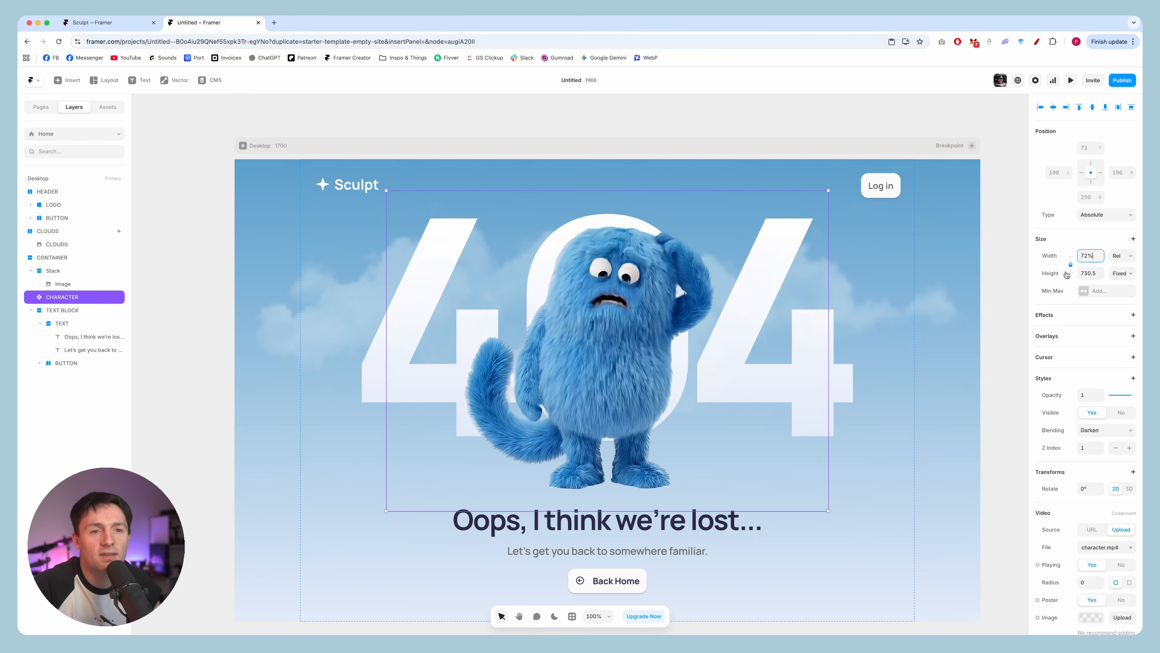
{"action": "left_click", "coordinate": [1070, 81]}
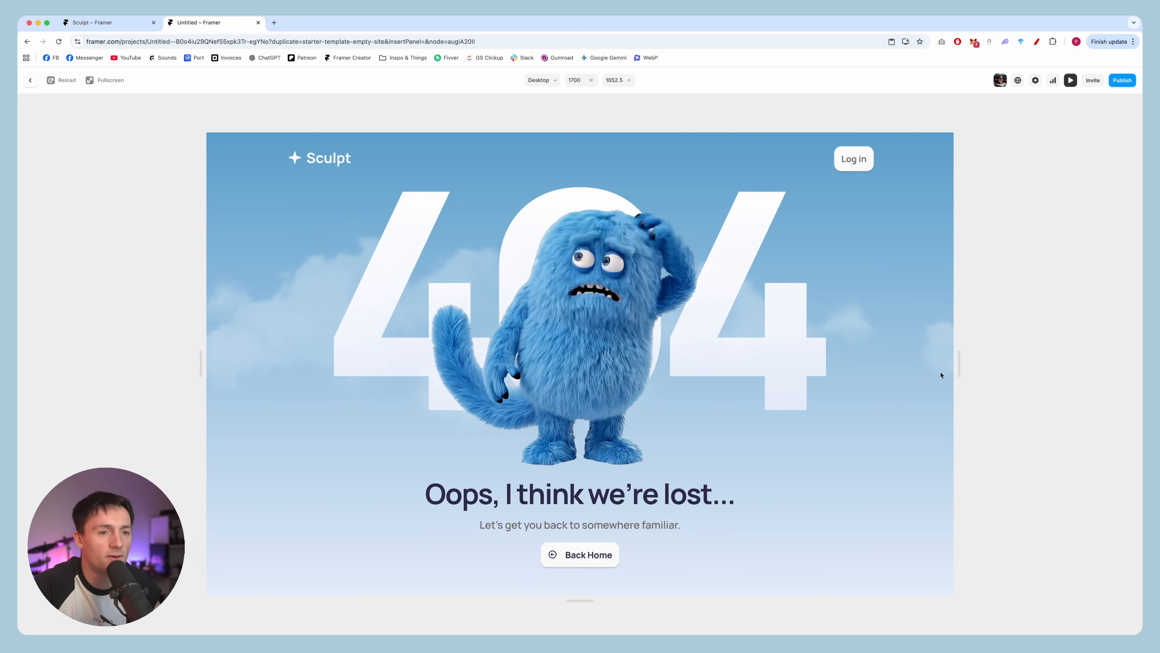
{"action": "key", "text": "Escape"}
{"action": "left_click", "coordinate": [352, 156]}
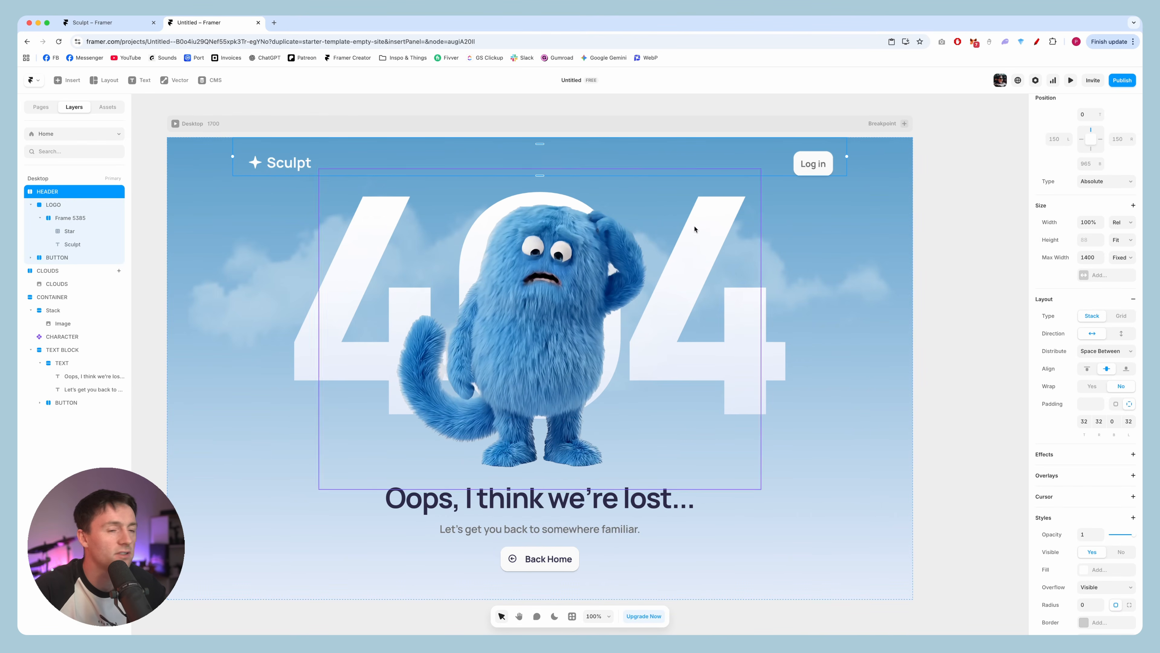
Add an Appear effect with the Slide In Top preset to the HEADER and check it in the page preview
{"action": "left_click", "coordinate": [1059, 460]}
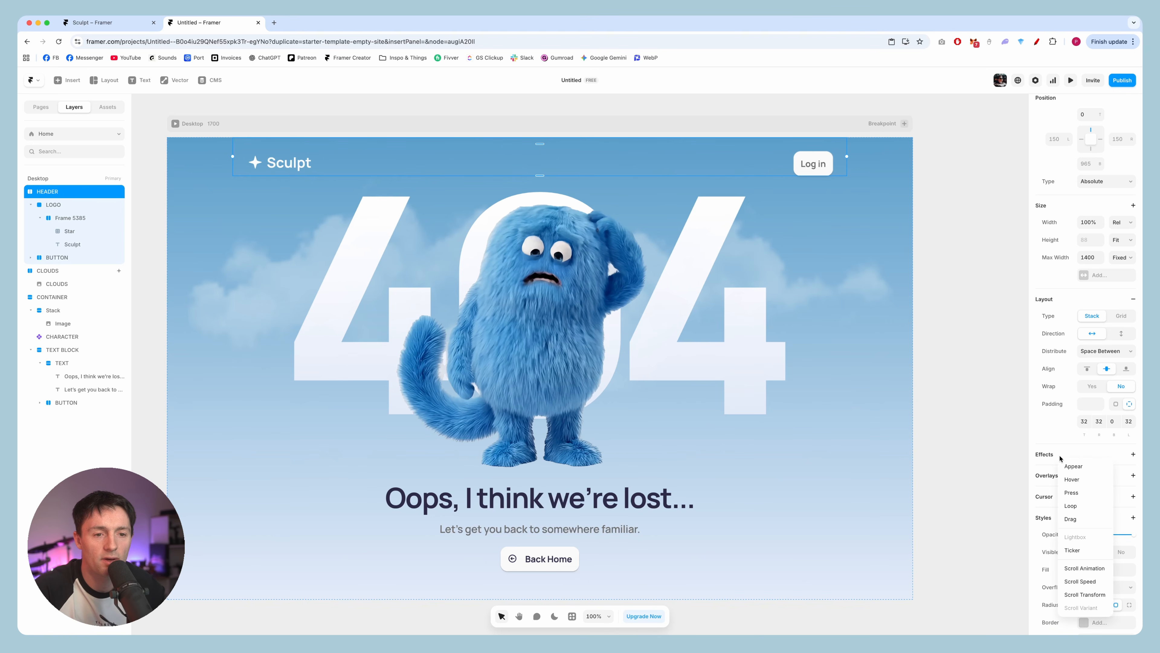
{"action": "left_click", "coordinate": [1080, 465]}
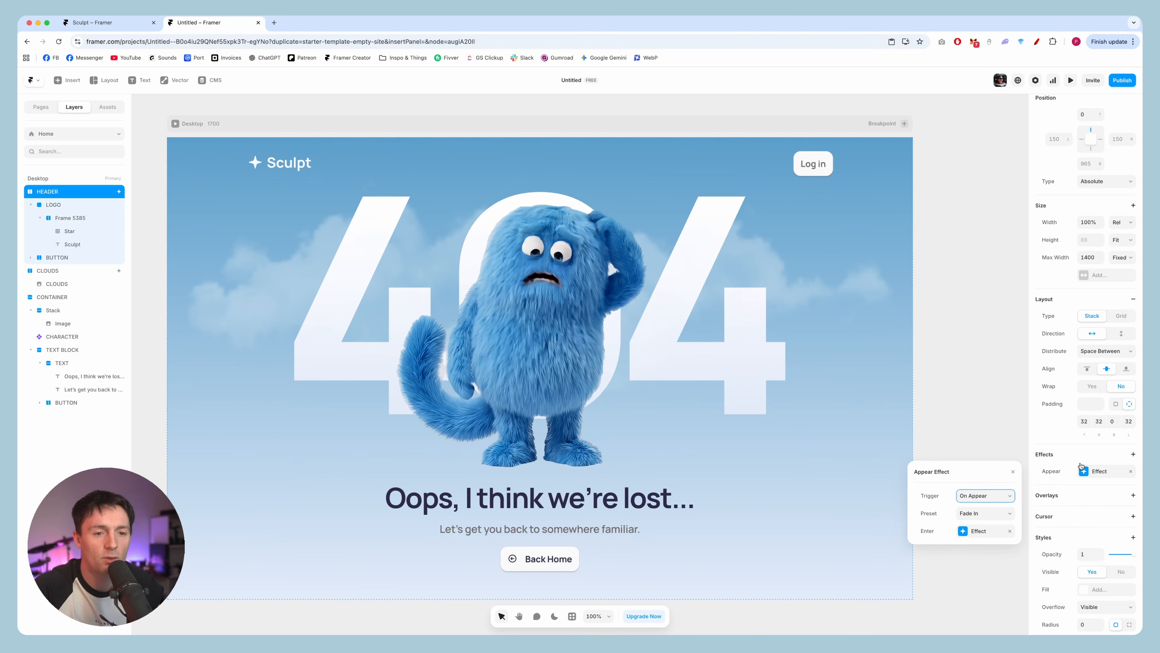
{"action": "left_click", "coordinate": [985, 519]}
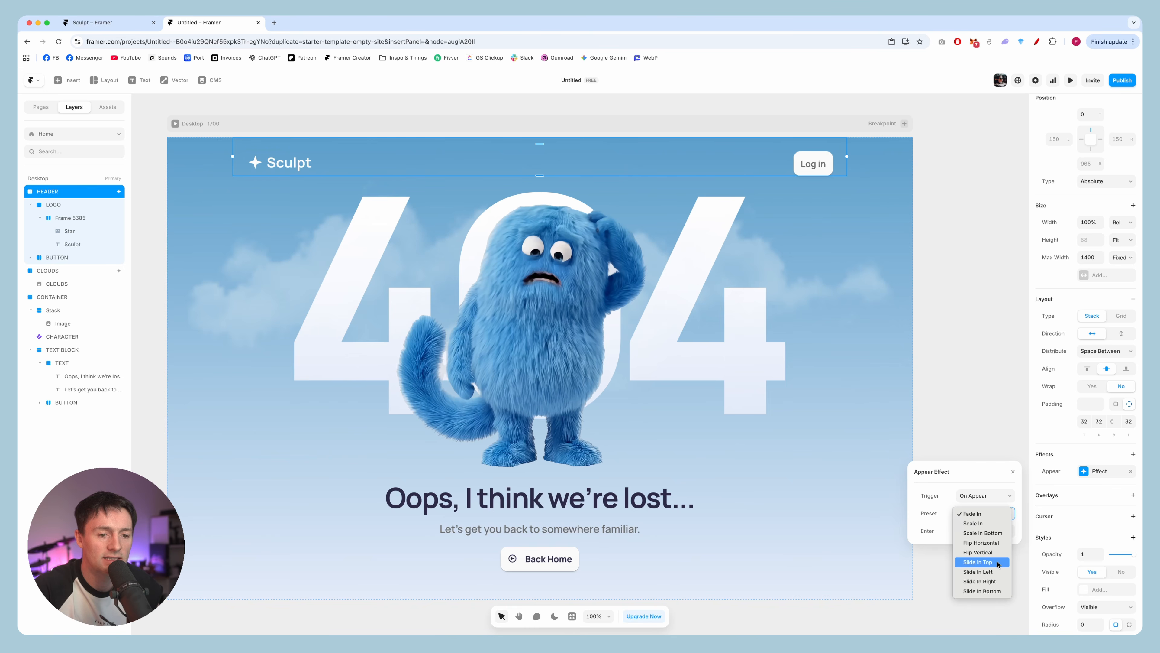
{"action": "left_click", "coordinate": [986, 561]}
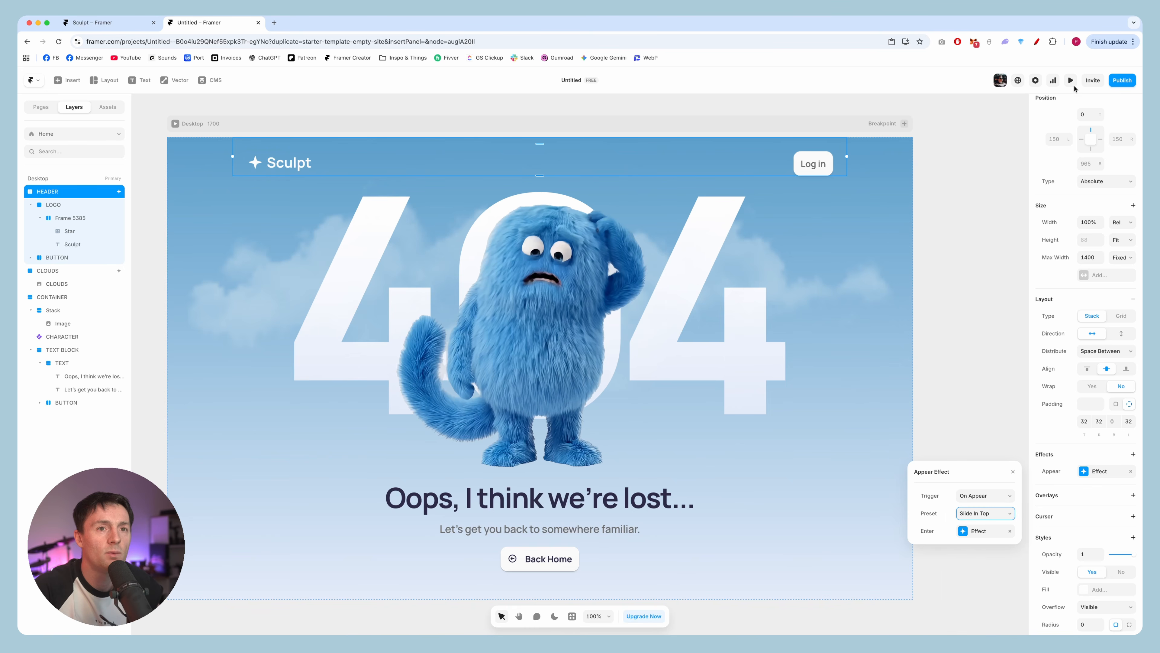
{"action": "left_click", "coordinate": [1071, 81]}
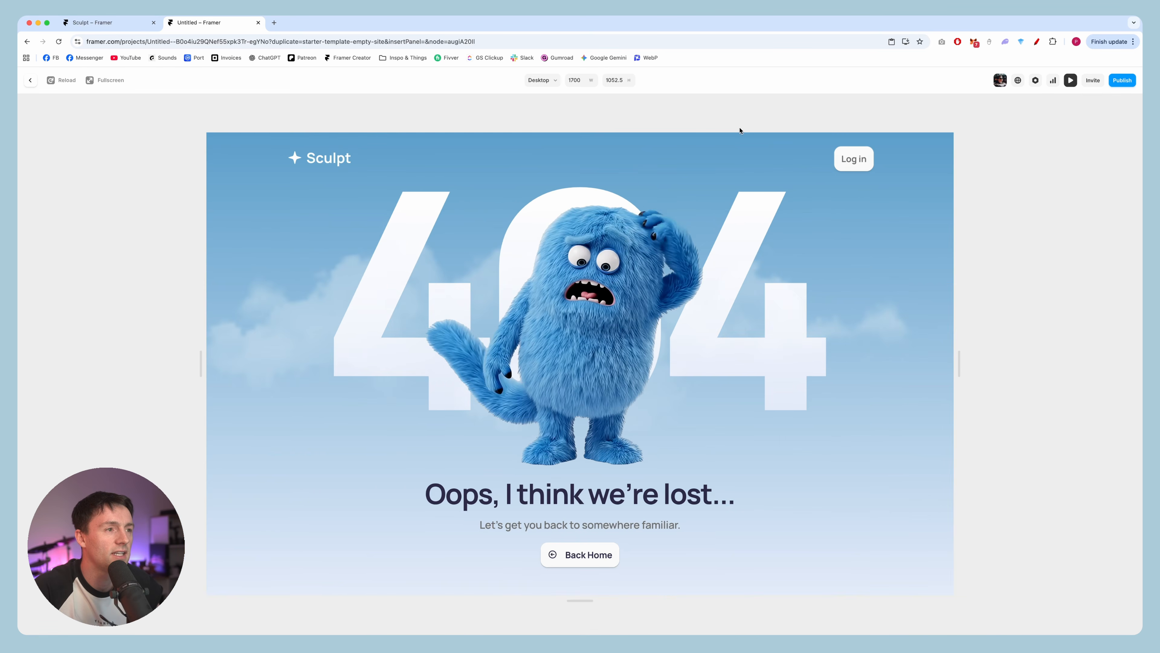
{"action": "left_click", "coordinate": [30, 80]}
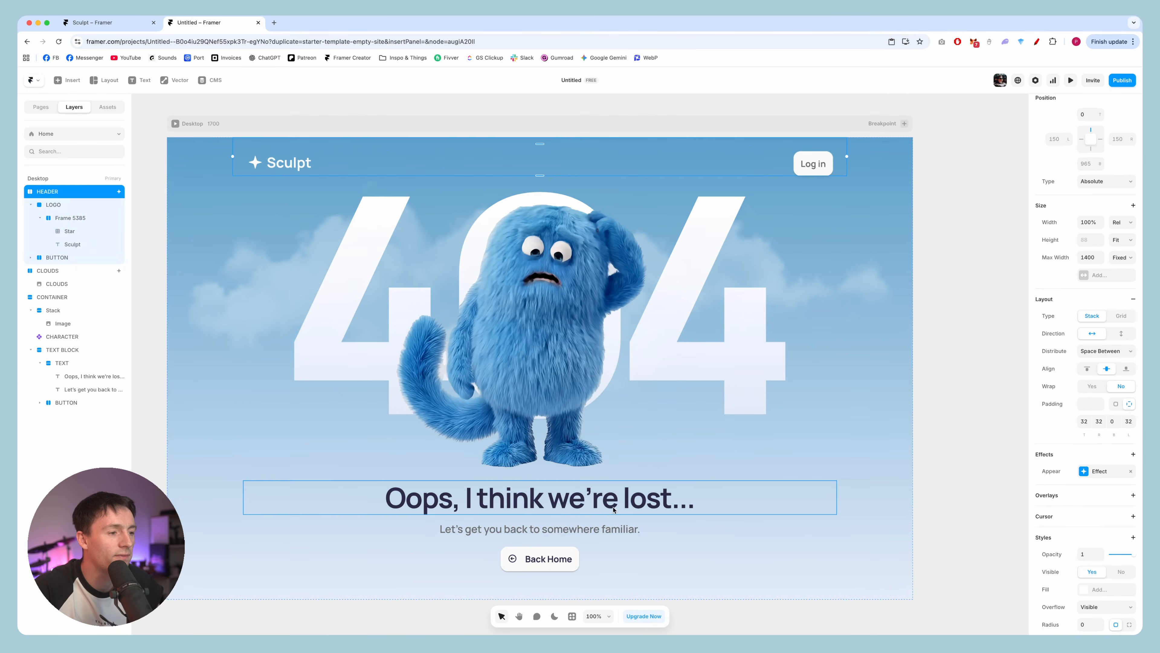
Add an Appear effect to the TEXT BLOCK stack and open its preset choices
{"action": "left_click", "coordinate": [661, 530]}
{"action": "left_click", "coordinate": [671, 564]}
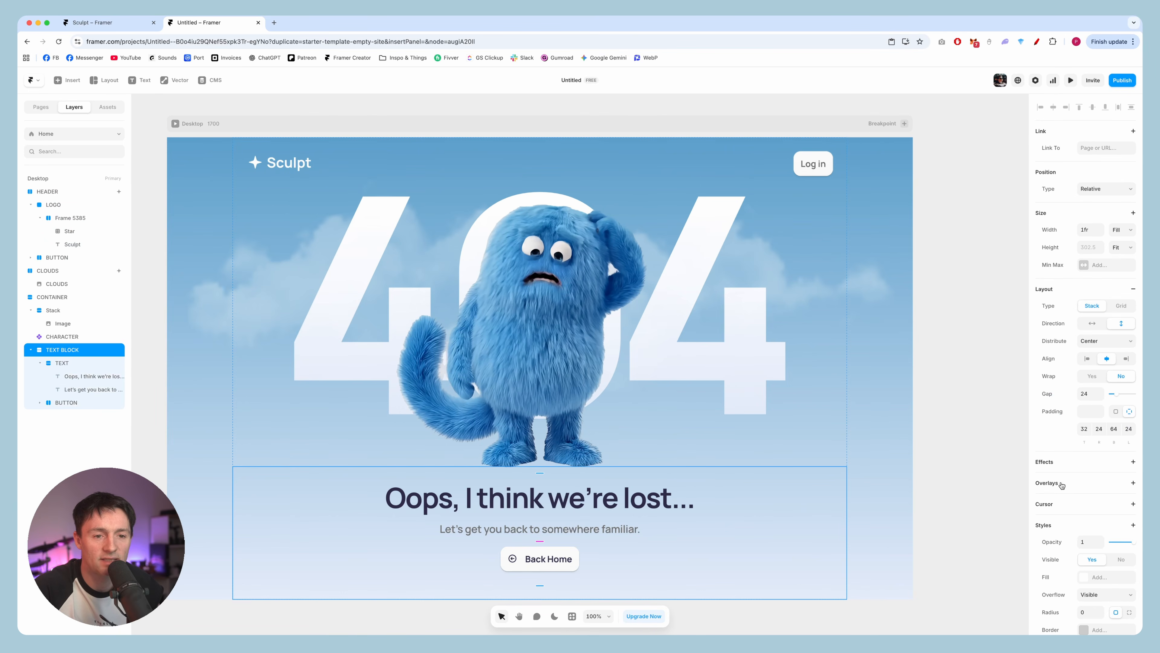
{"action": "left_click", "coordinate": [1068, 463]}
{"action": "left_click", "coordinate": [1079, 470]}
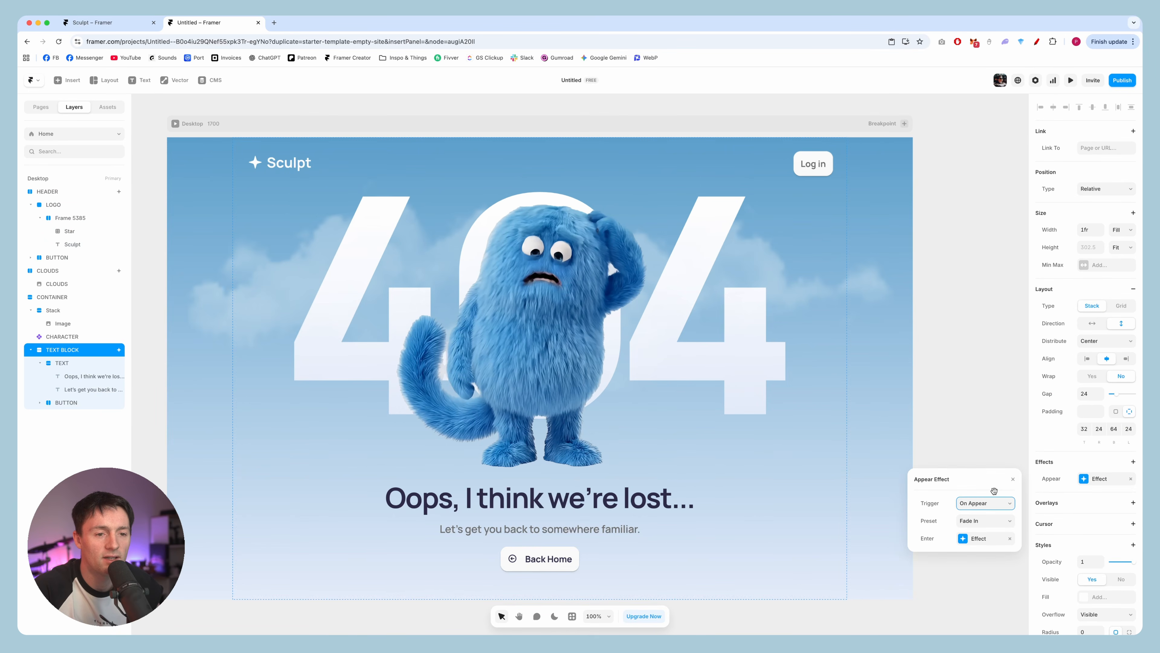
{"action": "left_click", "coordinate": [985, 524]}
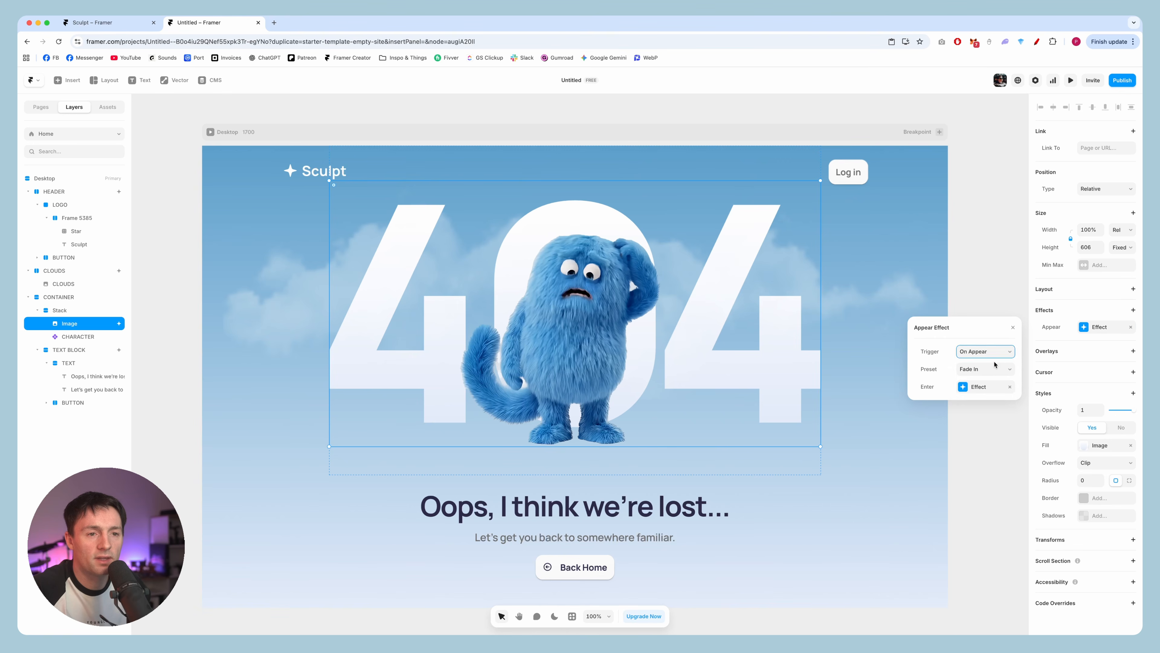
Set the 404 image's Appear effect preset to Scale In and check the animation in the page preview
{"action": "left_click", "coordinate": [988, 375]}
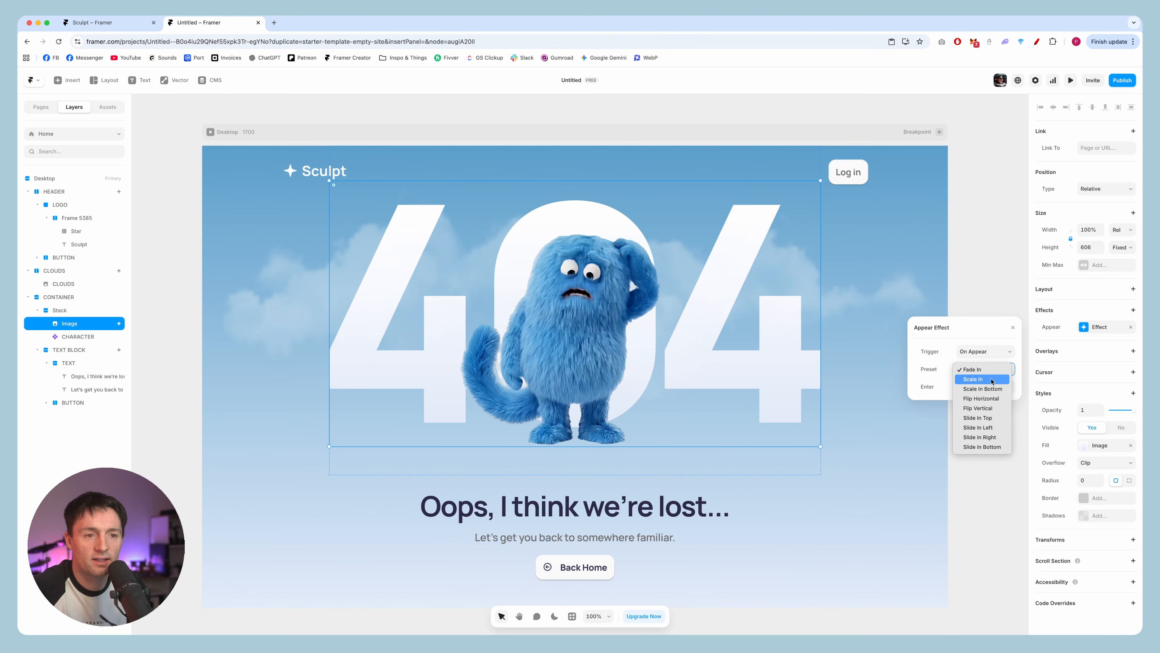
{"action": "left_click", "coordinate": [992, 380]}
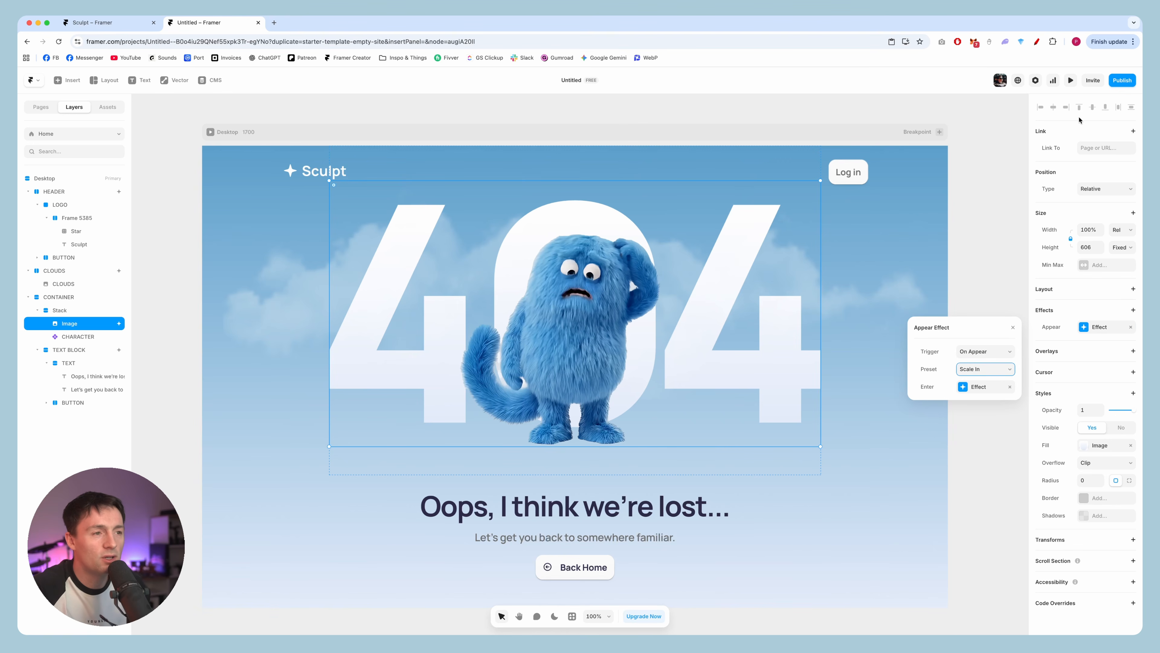
{"action": "left_click", "coordinate": [1001, 157]}
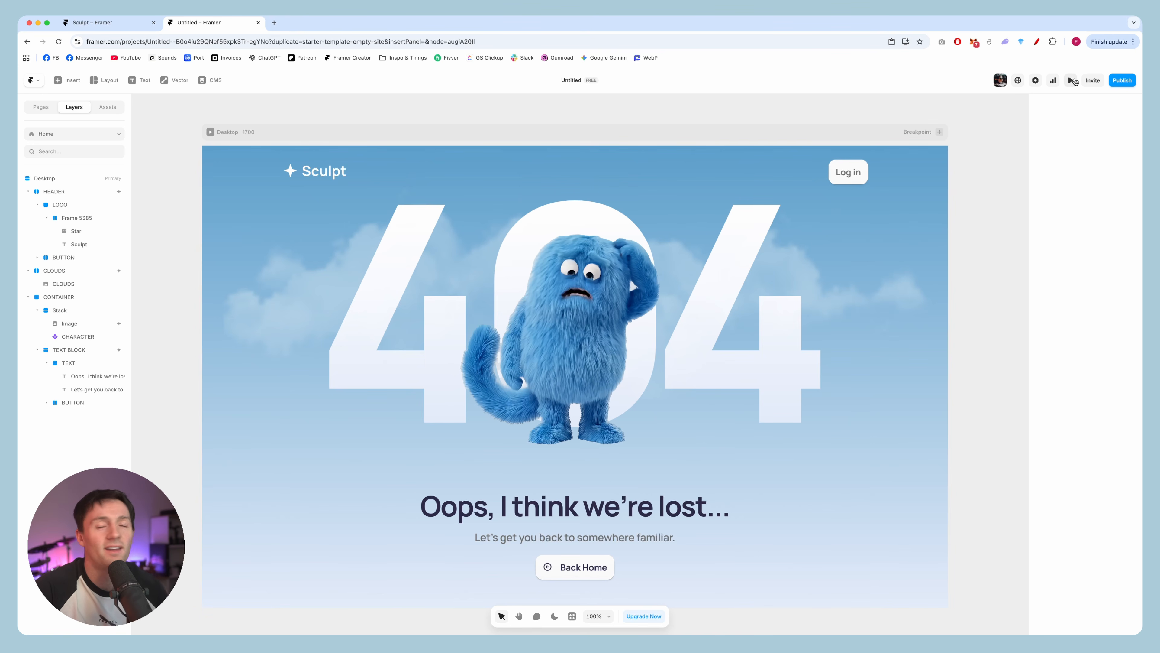
{"action": "left_click", "coordinate": [1072, 80]}
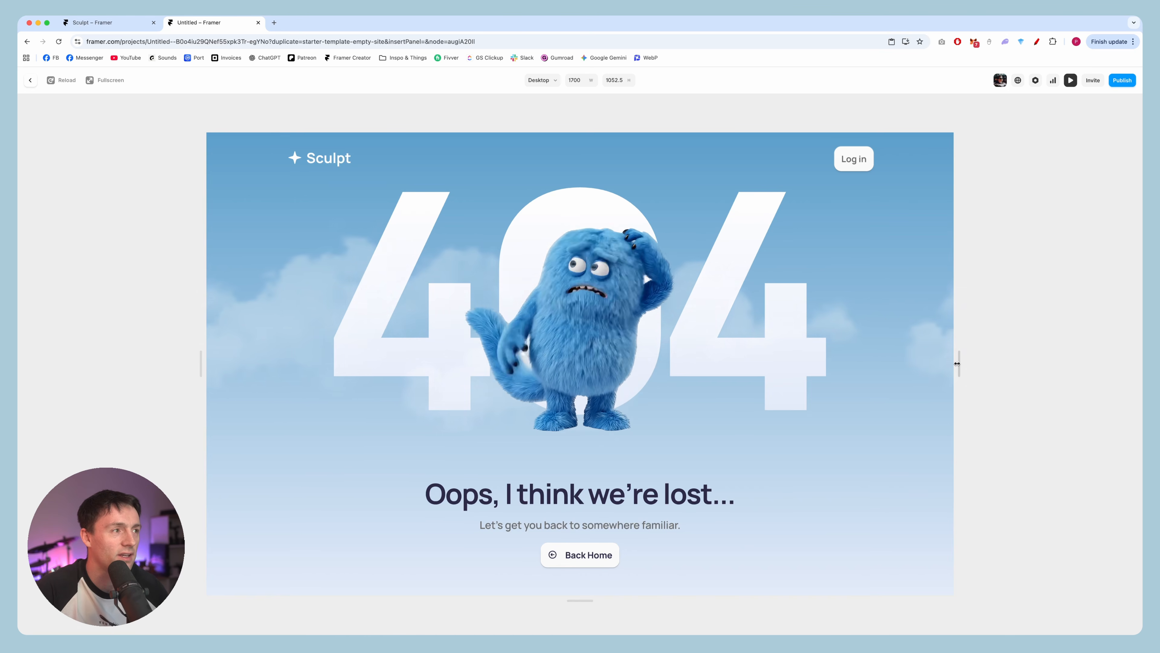
{"action": "left_click", "coordinate": [31, 80]}
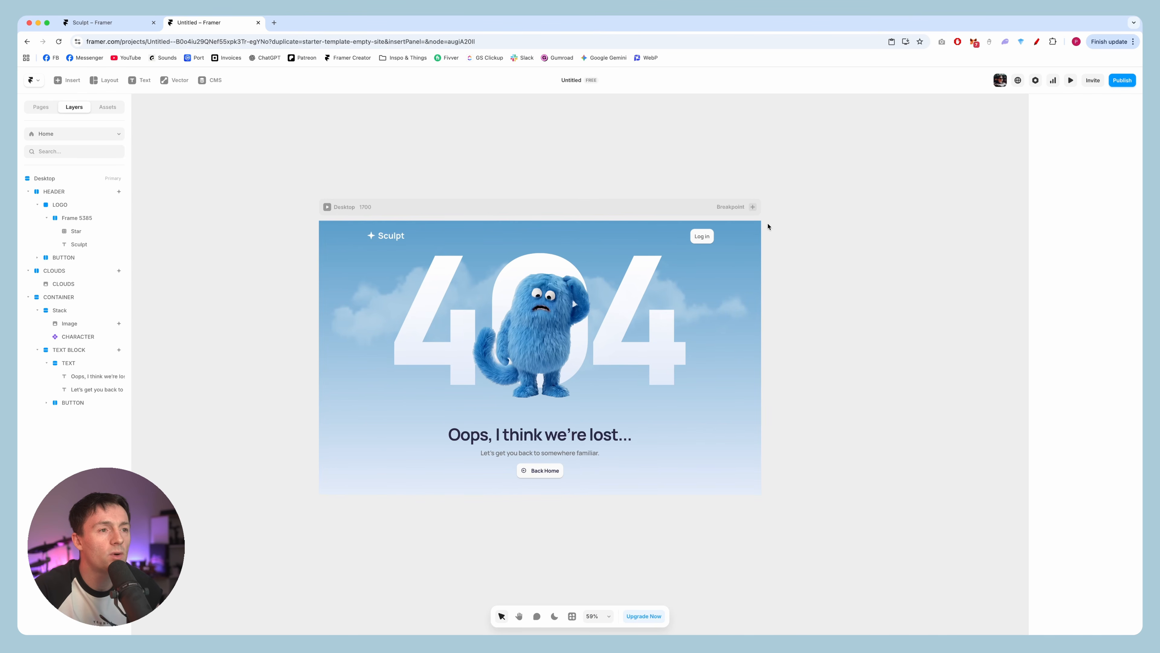
Add Tablet and Phone breakpoints to the Home page
{"action": "scroll", "coordinate": [773, 217], "scroll_direction": "right", "scroll_amount": 4}
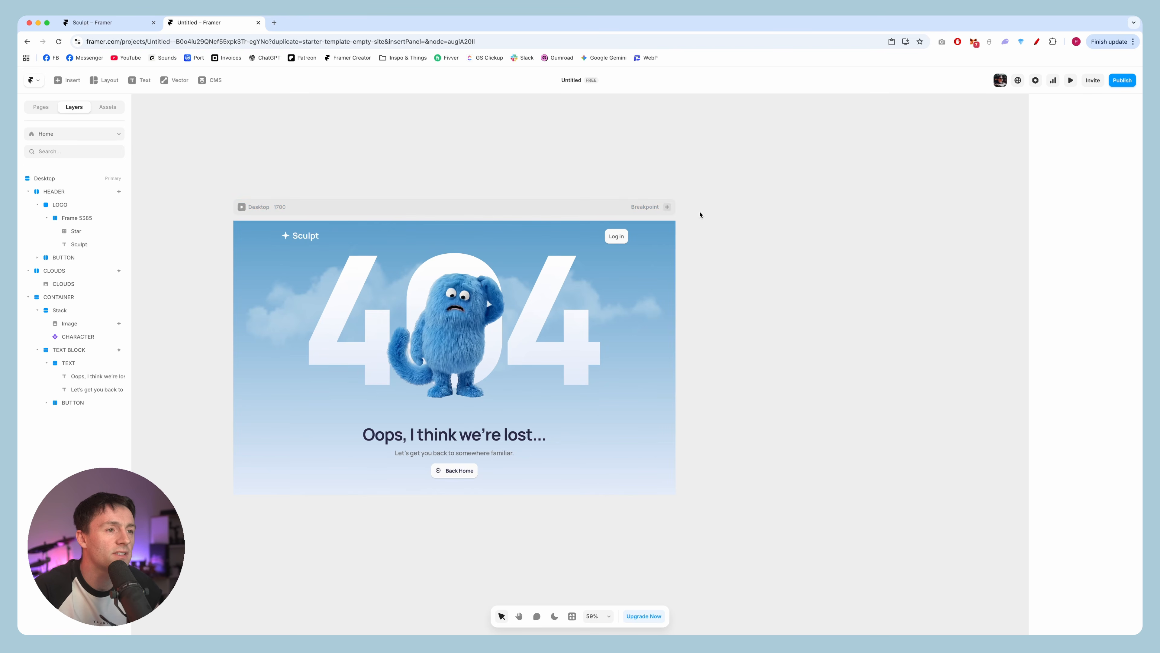
{"action": "left_click", "coordinate": [667, 209]}
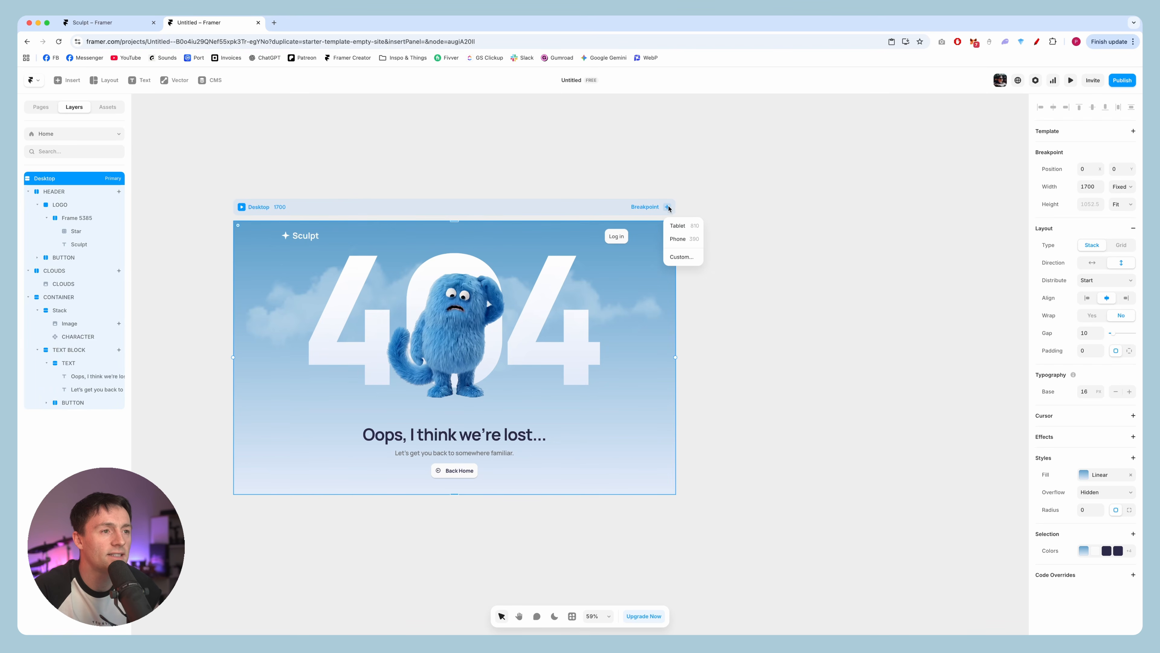
{"action": "left_click", "coordinate": [681, 225]}
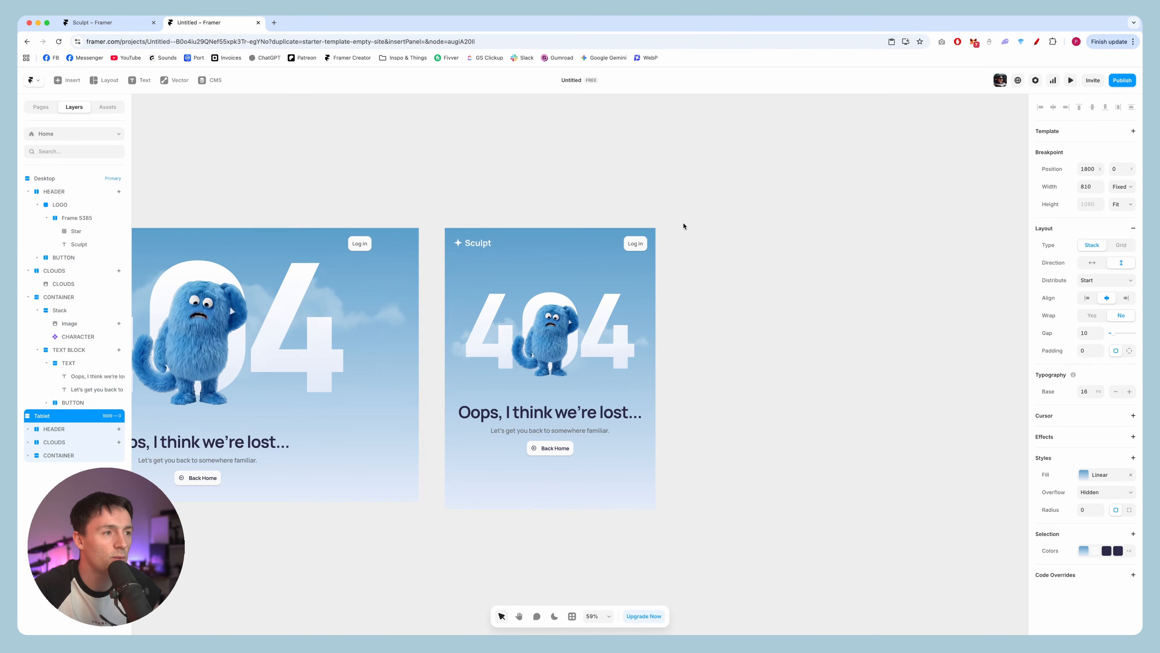
{"action": "left_click", "coordinate": [647, 209]}
{"action": "left_click", "coordinate": [658, 234]}
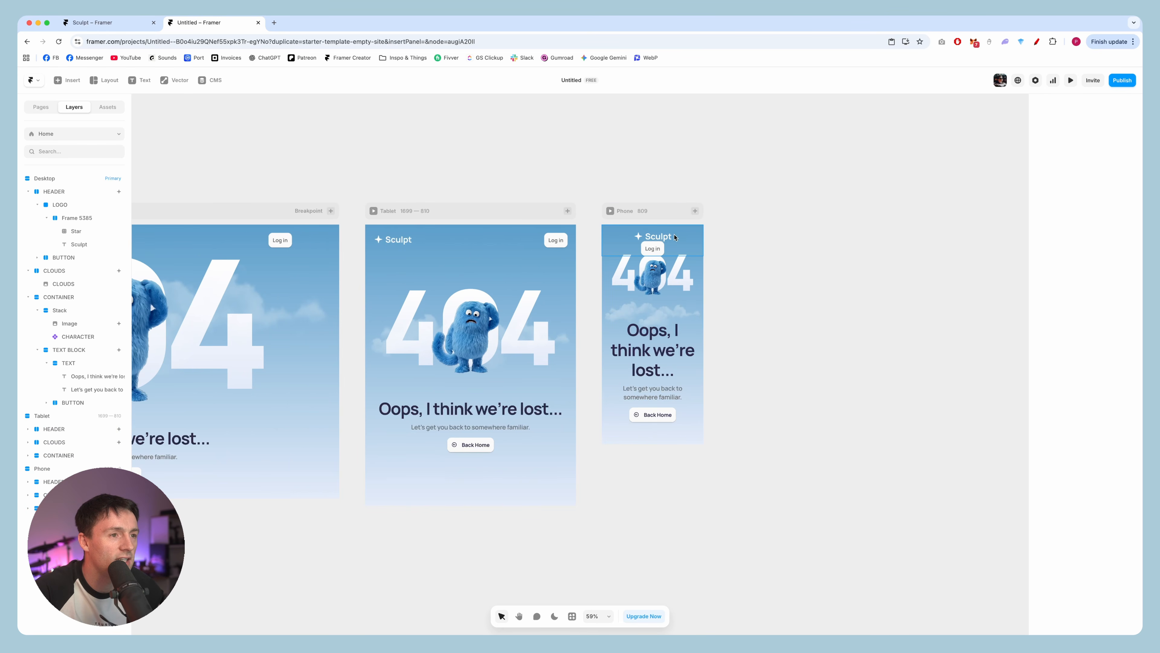
Set the phone header's stack direction to horizontal
{"action": "left_click", "coordinate": [674, 237]}
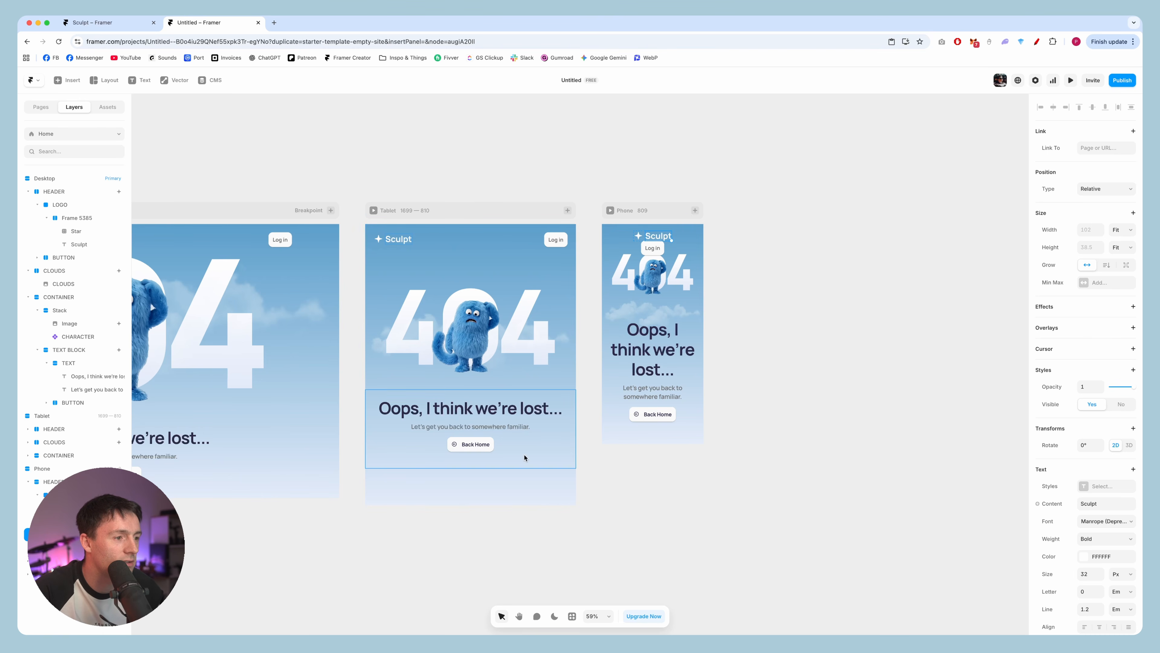
{"action": "left_click", "coordinate": [620, 241]}
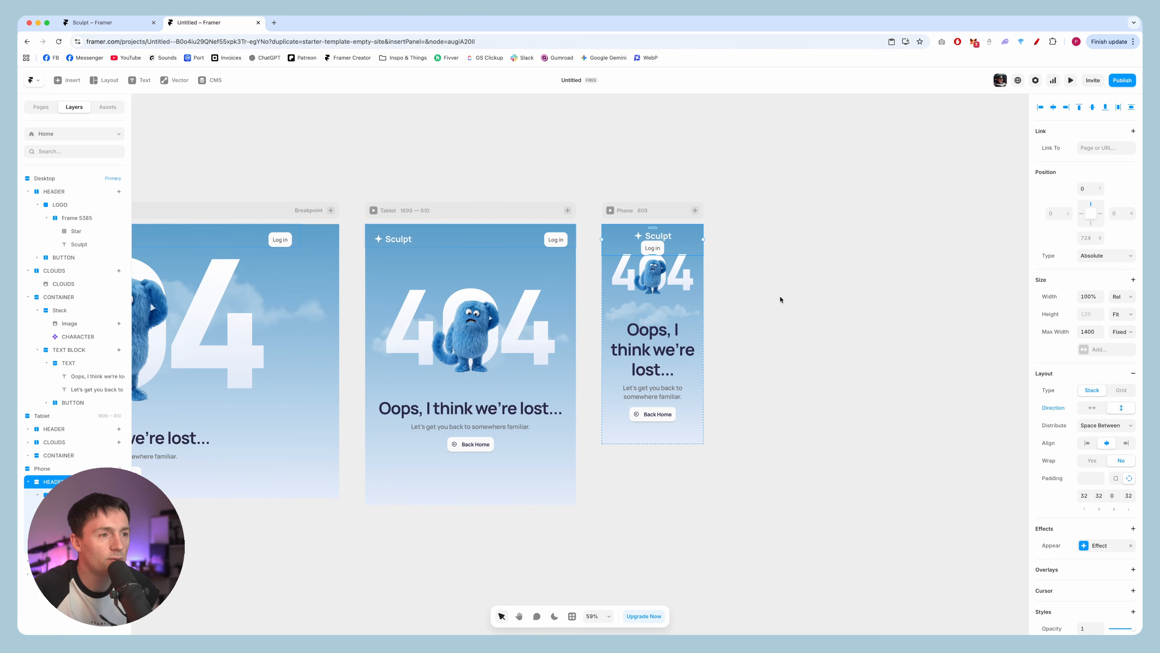
{"action": "left_click", "coordinate": [1091, 408]}
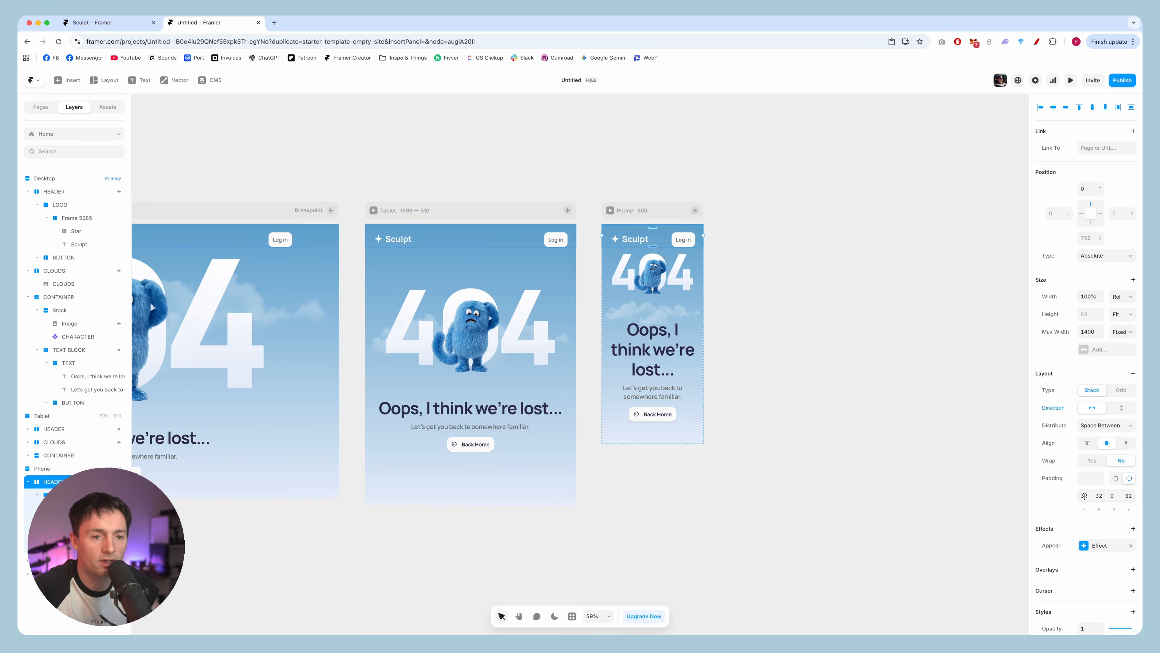
Set the phone header's top, right and left padding to 16
{"action": "type", "text": "24"}
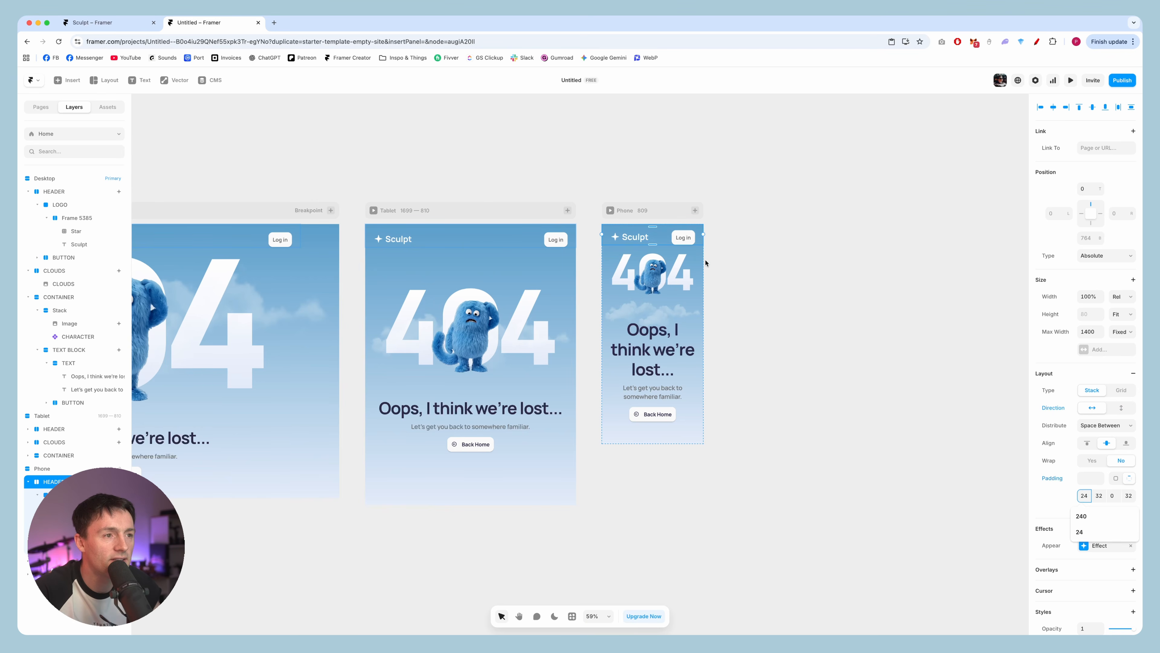
{"action": "scroll", "coordinate": [638, 222], "scroll_direction": "down", "scroll_amount": 2}
{"action": "scroll", "coordinate": [638, 222], "scroll_direction": "up", "scroll_amount": 5}
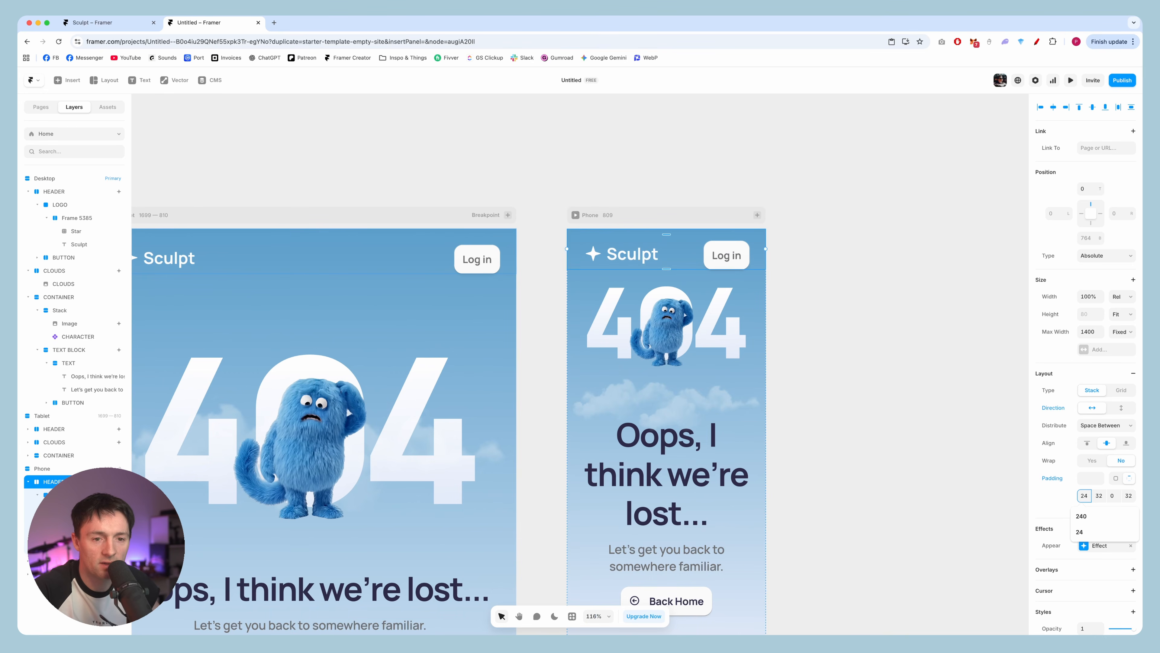
{"action": "type", "text": "16"}
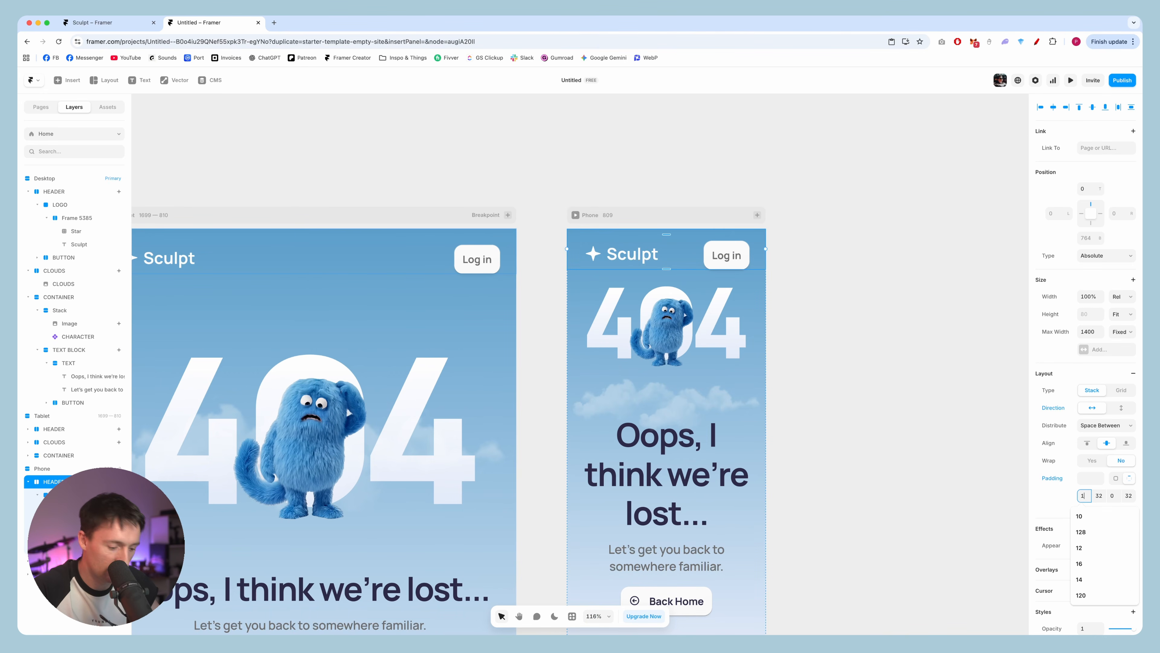
{"action": "left_click", "coordinate": [1099, 495]}
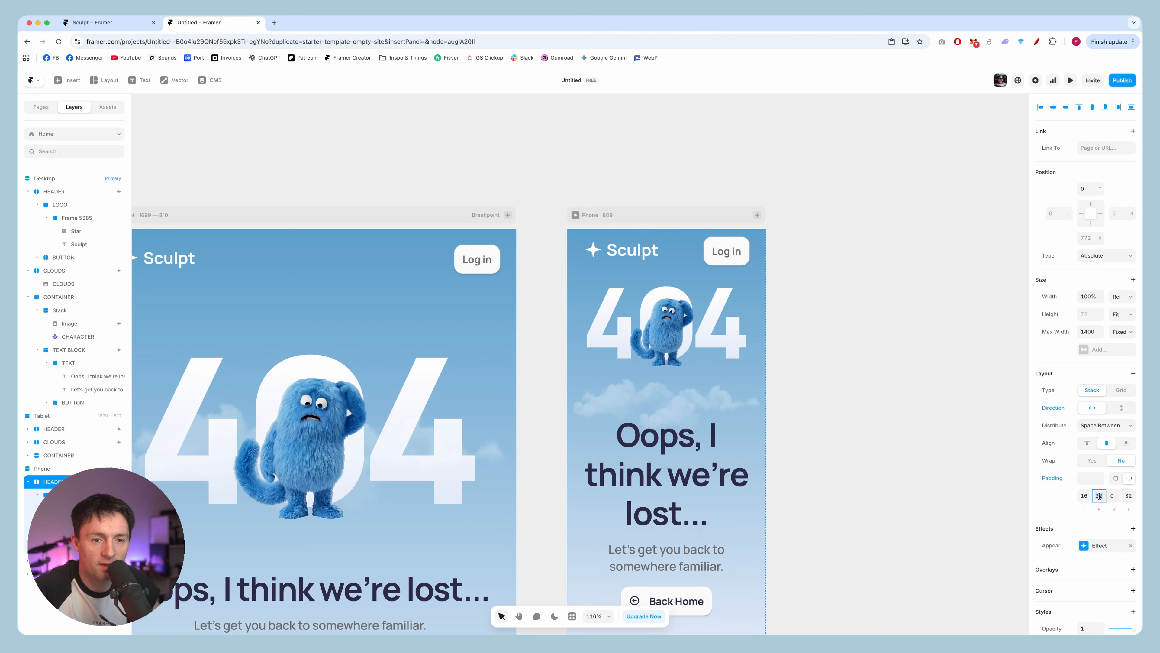
{"action": "type", "text": "16"}
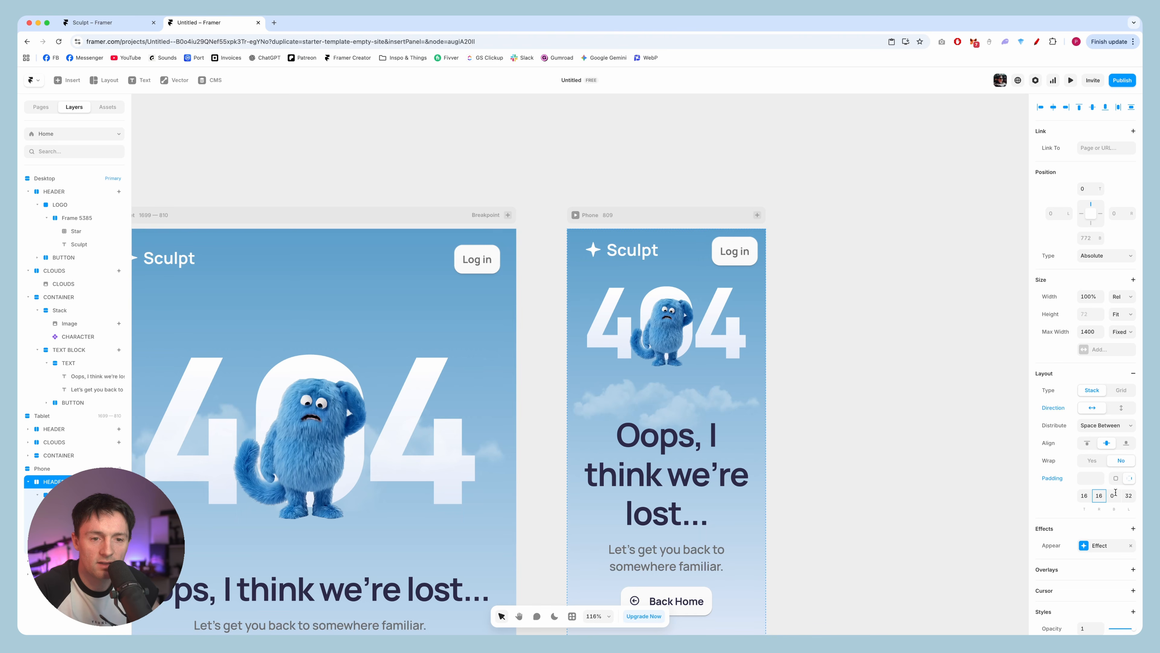
{"action": "left_click", "coordinate": [1128, 496]}
{"action": "type", "text": "16"}
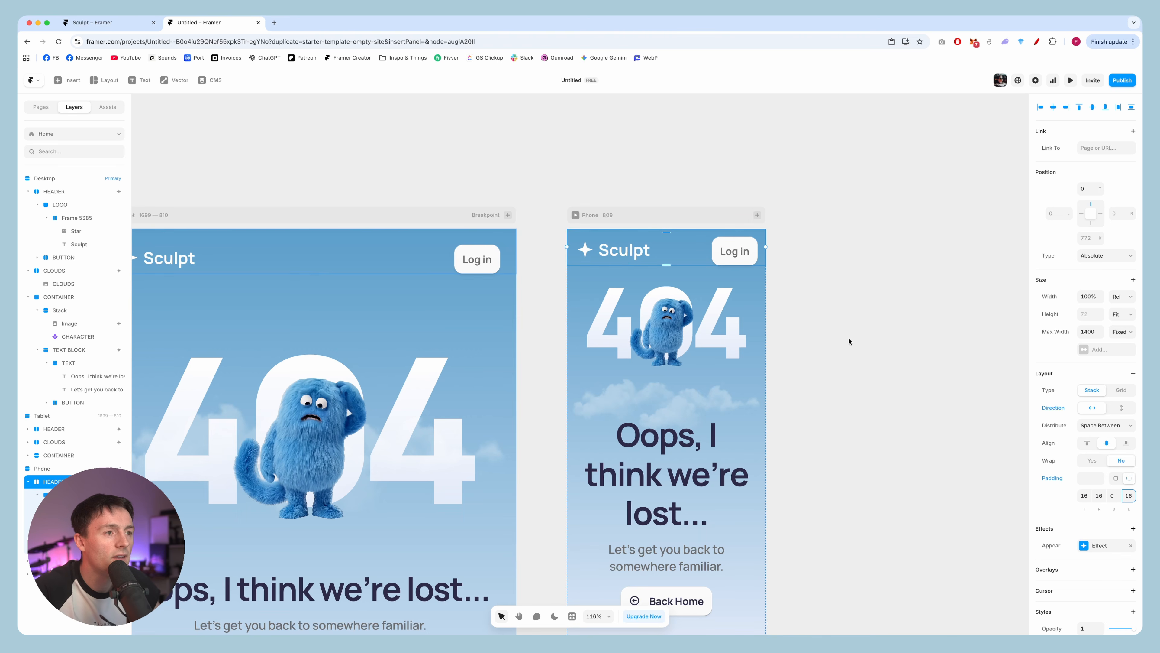
In the phone header, set the Sculpt logo text size to 24 px and the Log in text size to 16 px
{"action": "left_click", "coordinate": [619, 255]}
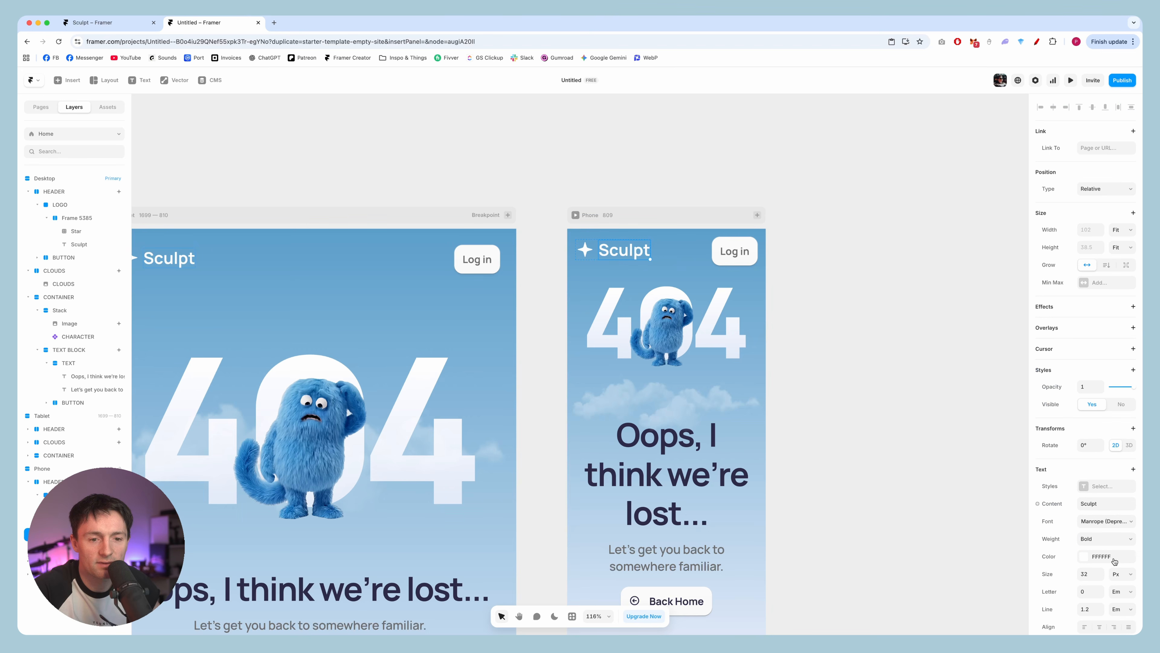
{"action": "type", "text": "24"}
{"action": "key", "text": "Return"}
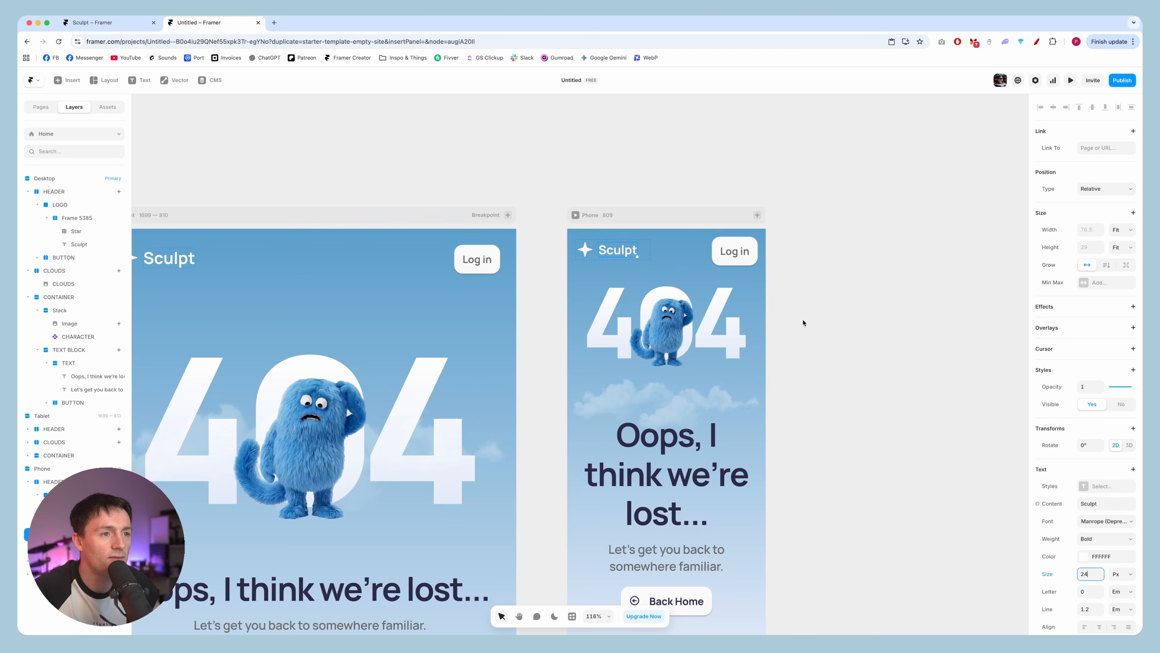
{"action": "left_click", "coordinate": [740, 253], "text": "super"}
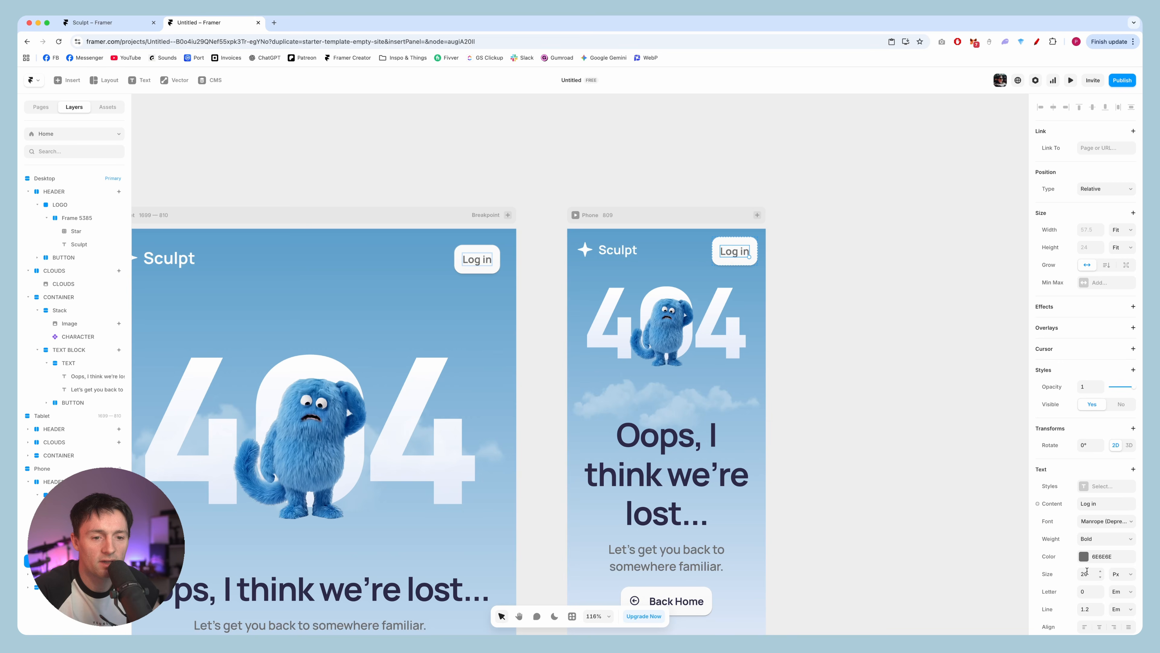
{"action": "left_click", "coordinate": [1087, 573]}
{"action": "type", "text": "16"}
{"action": "key", "text": "Return"}
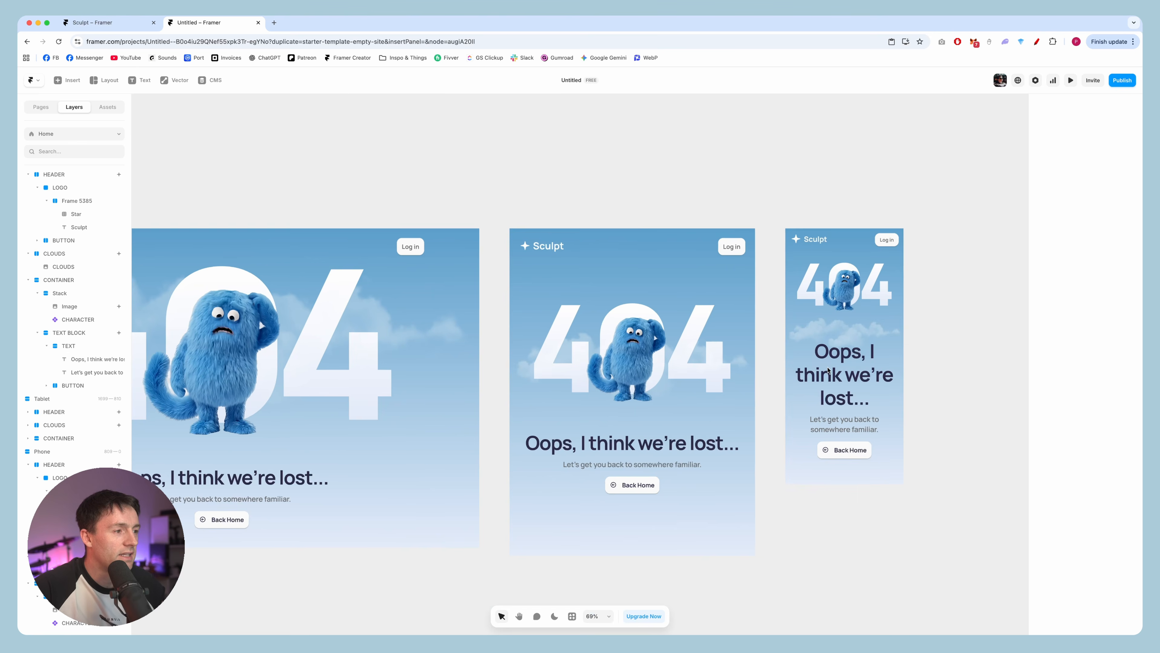
Increase the width of the clouds layer in the Phone breakpoint
{"action": "scroll", "coordinate": [720, 391], "scroll_direction": "right", "scroll_amount": 1}
{"action": "scroll", "coordinate": [720, 391], "scroll_direction": "left", "scroll_amount": 3}
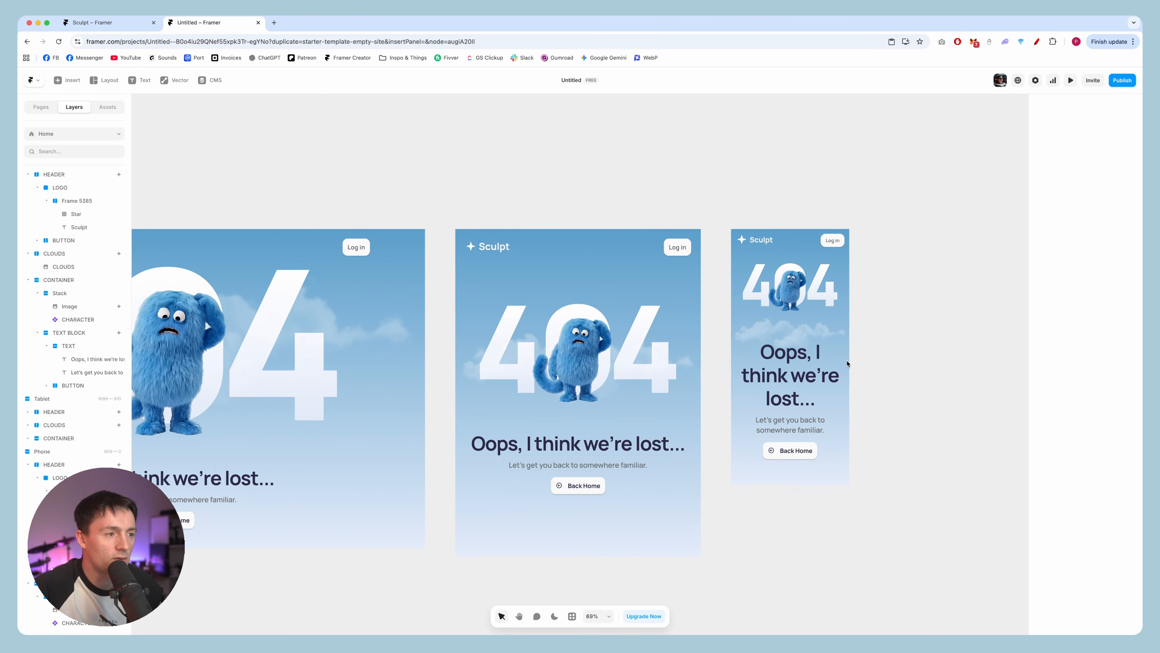
{"action": "scroll", "coordinate": [846, 364], "scroll_direction": "right", "scroll_amount": 4}
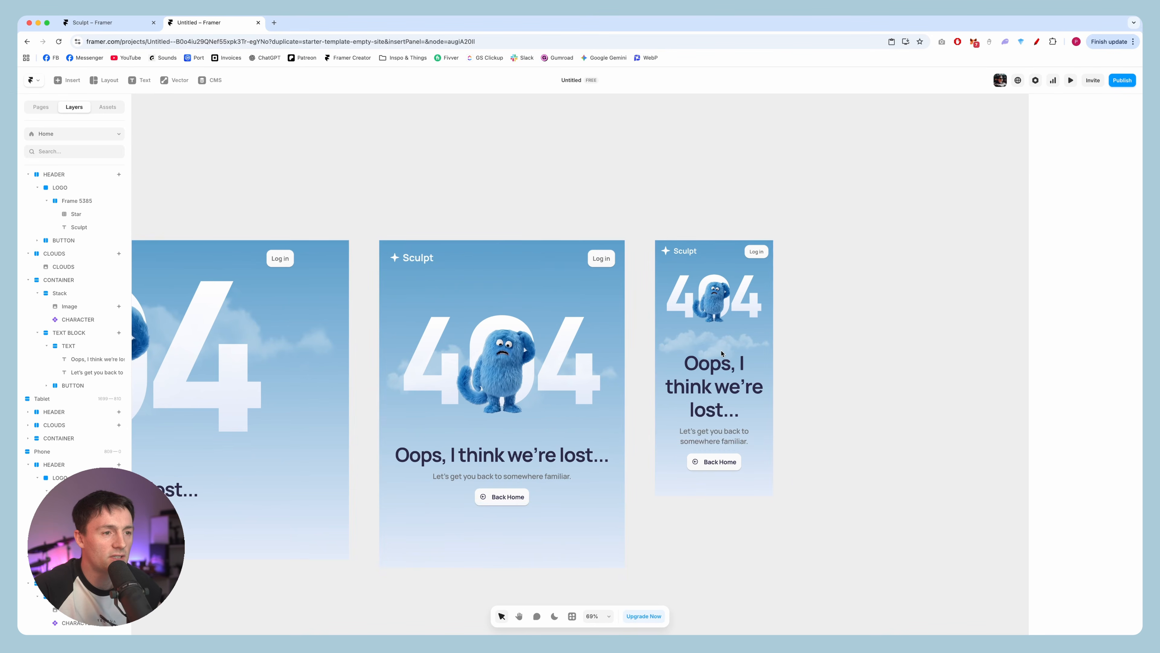
{"action": "left_click", "coordinate": [728, 394]}
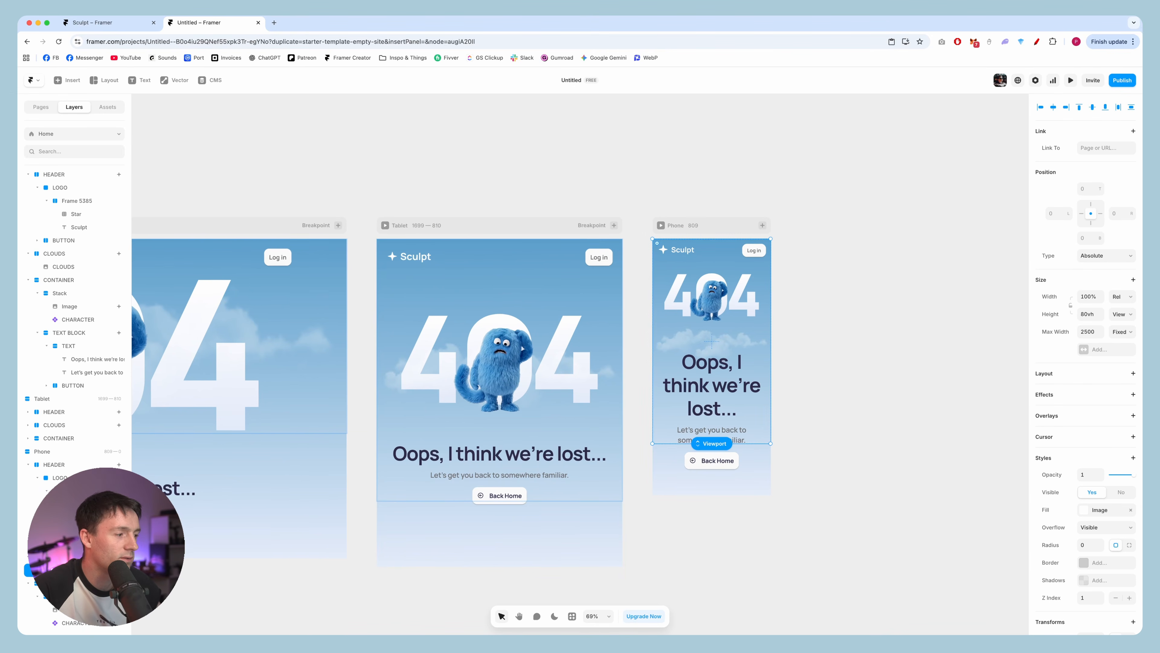
{"action": "left_click", "coordinate": [59, 556]}
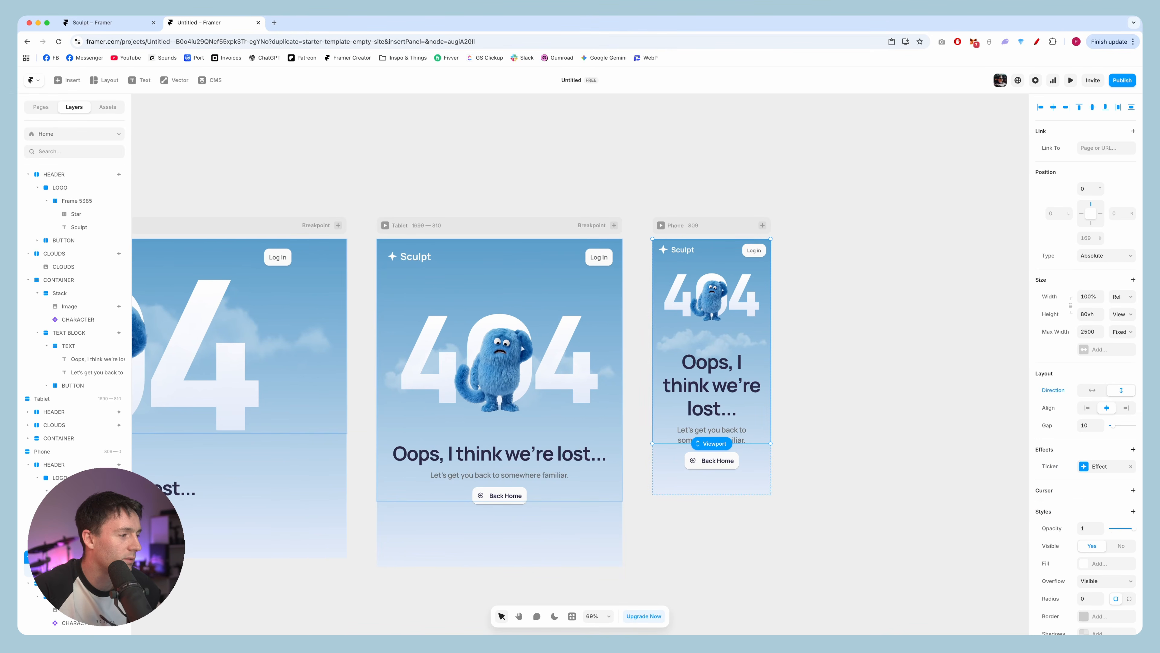
{"action": "left_click", "coordinate": [1092, 293]}
{"action": "key", "text": "shift+Up"}
{"action": "key", "text": "shift+Up"}
{"action": "key", "text": "shift+Up"}
{"action": "key", "text": "shift+Up"}
{"action": "key", "text": "shift+Up"}
{"action": "key", "text": "shift+Up"}
{"action": "key", "text": "shift+Up"}
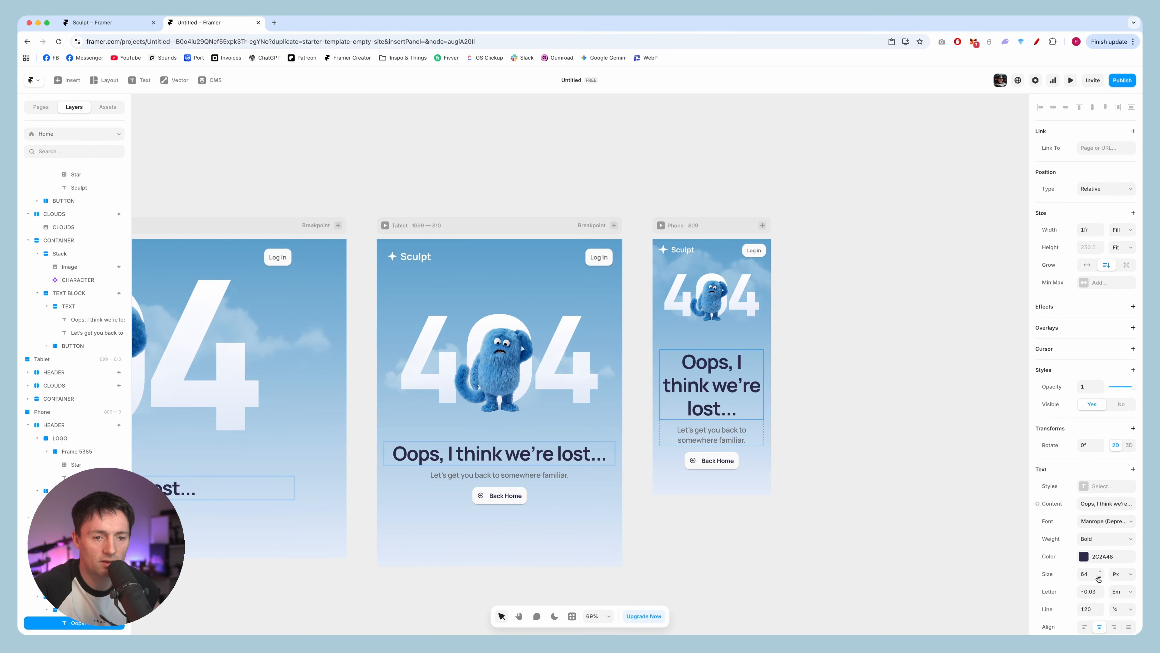
Set the text size of the phone heading "Oops, I think we're lost..." to 32 px
{"action": "left_click", "coordinate": [1090, 574]}
{"action": "key", "text": "Return"}
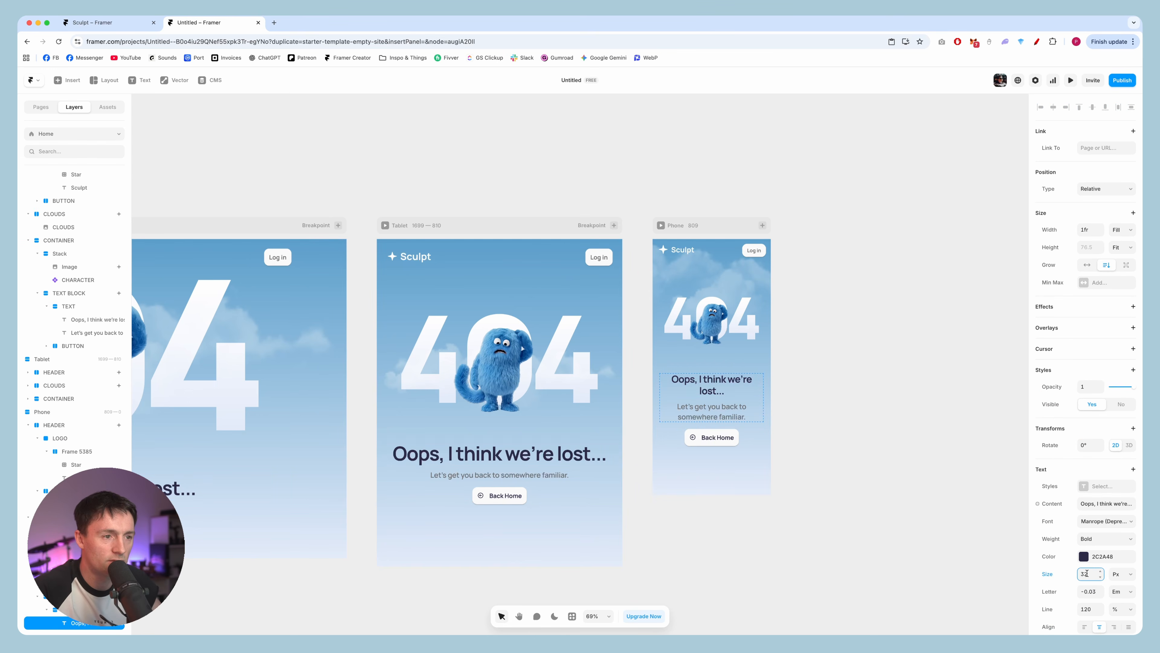
{"action": "left_click", "coordinate": [911, 418]}
{"action": "scroll", "coordinate": [887, 413], "scroll_direction": "left", "scroll_amount": 1}
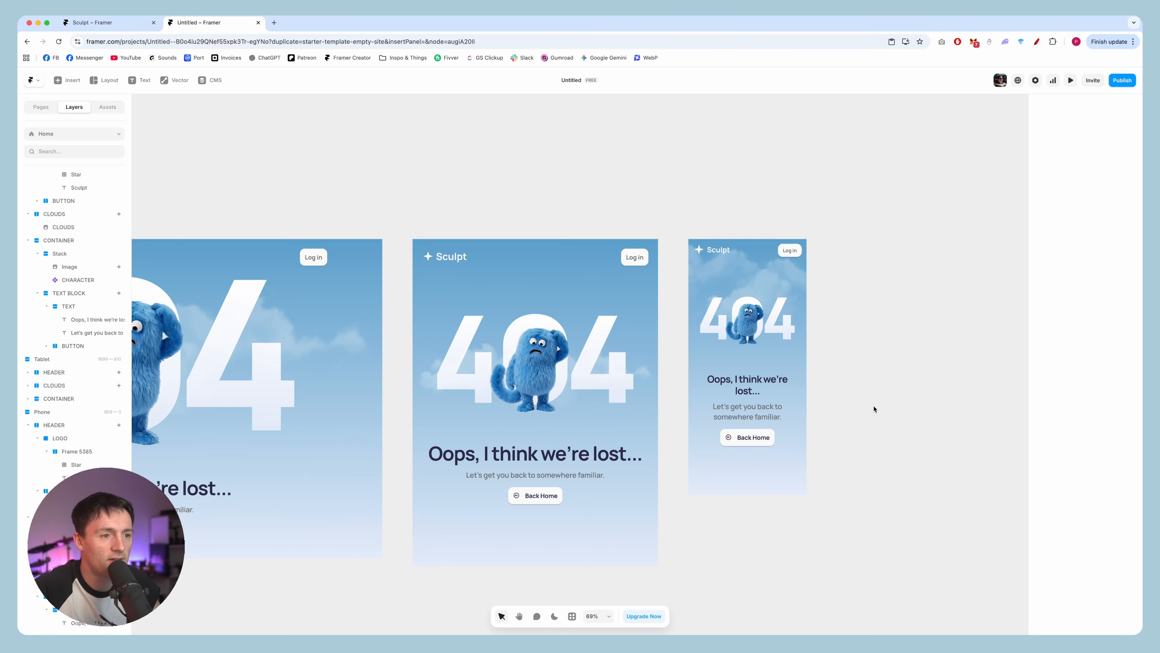
Set the text size of the phone subheading "Let's get you back to somewhere familiar." to 16 px
{"action": "left_click", "coordinate": [749, 413]}
{"action": "left_click", "coordinate": [1092, 570]}
{"action": "type", "text": "1"}
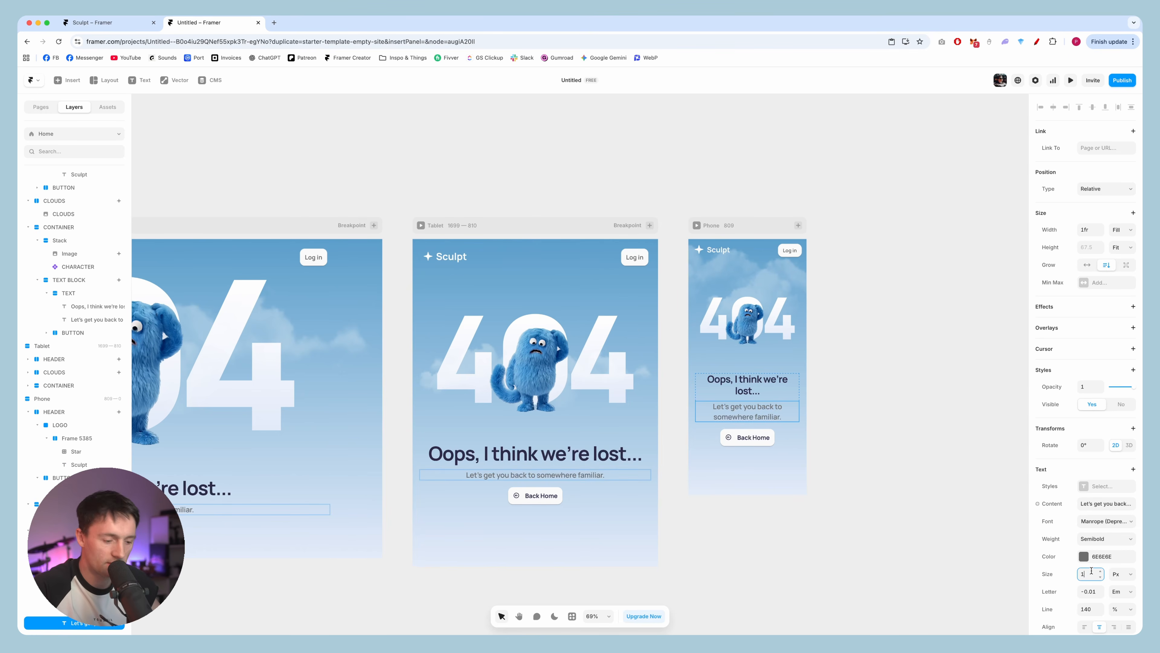
{"action": "type", "text": "6"}
{"action": "key", "text": "Return"}
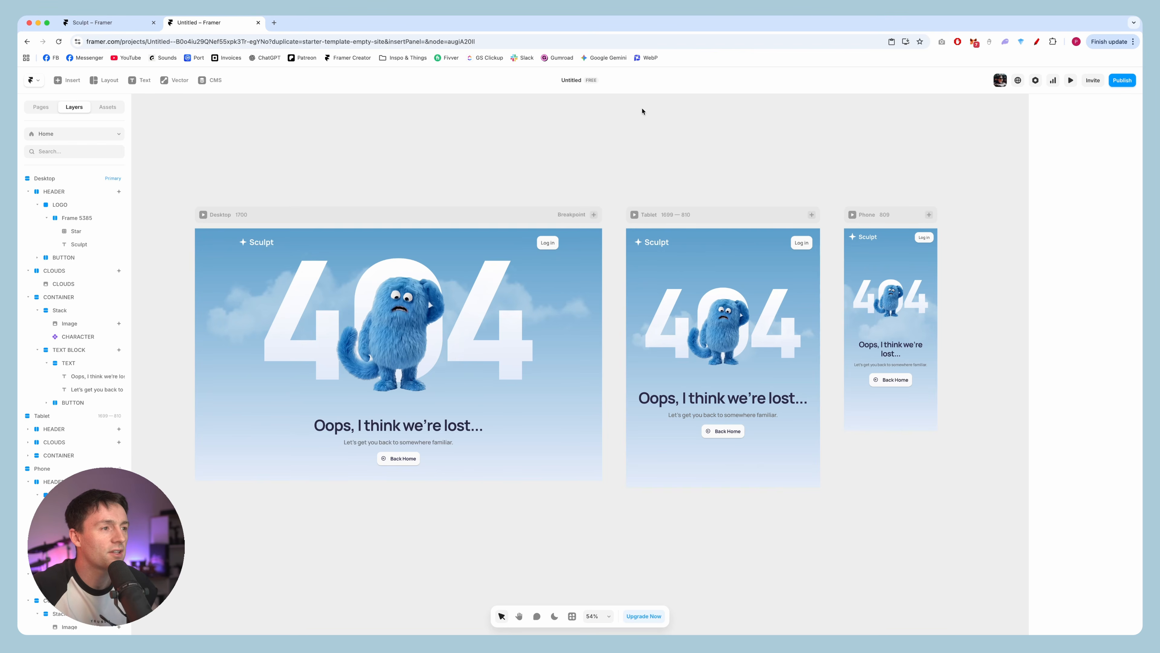
Preview the Desktop breakpoint and widen the preview viewport to check how the 404 layout responds
{"action": "left_click", "coordinate": [409, 220]}
{"action": "left_click", "coordinate": [1071, 80]}
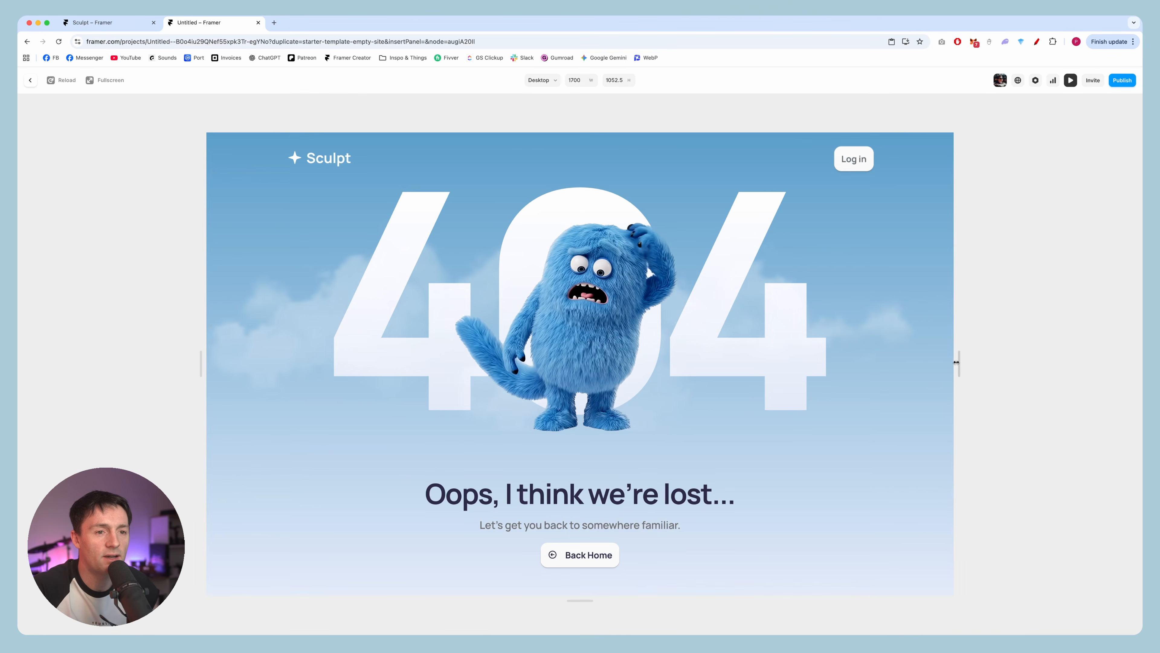
{"action": "left_click_drag", "start_coordinate": [956, 363], "coordinate": [1105, 366]}
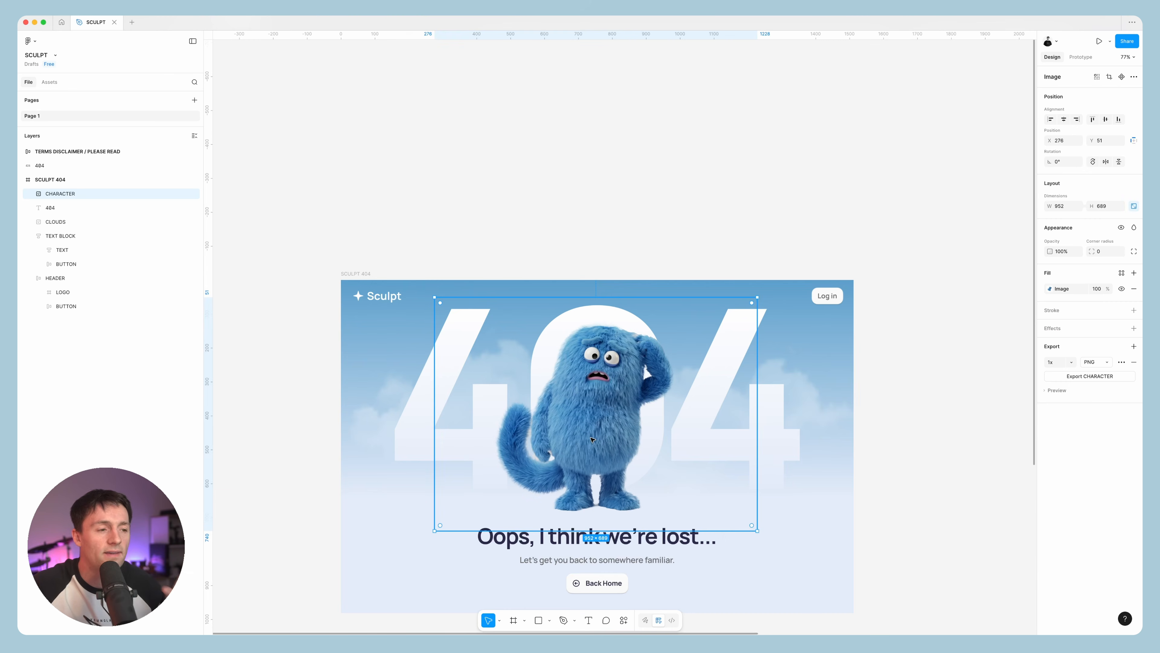
In Figma, place a copy of the CHARACTER image on the empty canvas above the SCULPT 404 frame
{"action": "scroll", "coordinate": [595, 438], "scroll_direction": "down", "scroll_amount": 2}
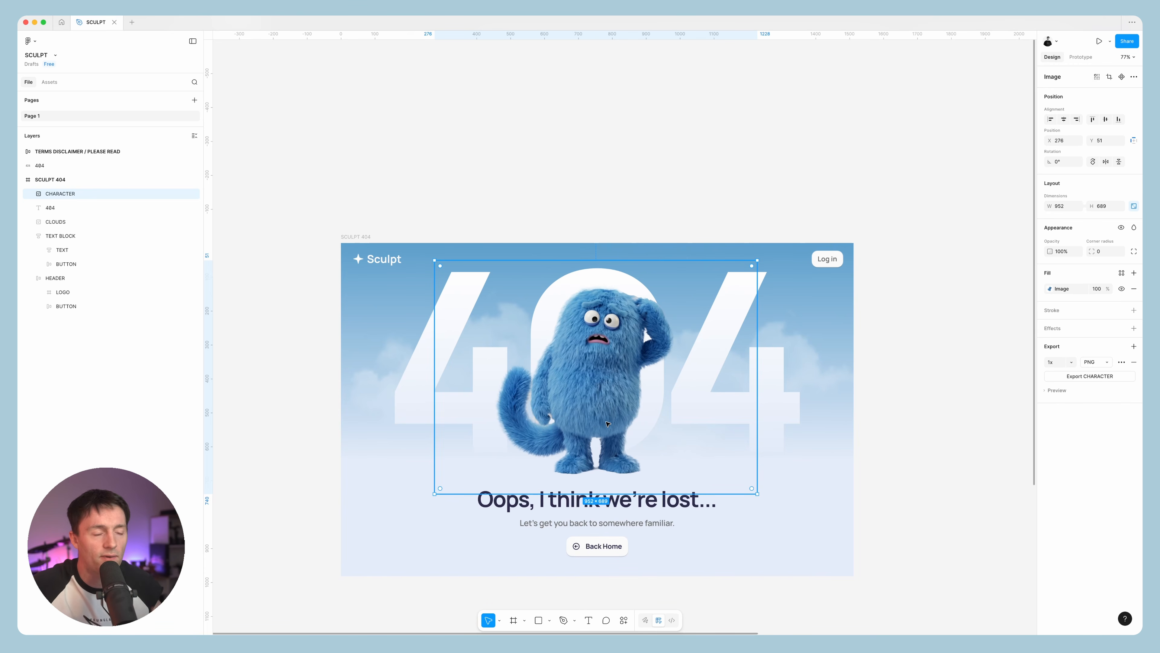
{"action": "left_click_drag", "start_coordinate": [608, 432], "coordinate": [607, 185]}
{"action": "scroll", "coordinate": [658, 227], "scroll_direction": "up", "scroll_amount": 3}
{"action": "scroll", "coordinate": [657, 228], "scroll_direction": "up", "scroll_amount": 2}
{"action": "scroll", "coordinate": [658, 227], "scroll_direction": "left", "scroll_amount": 1}
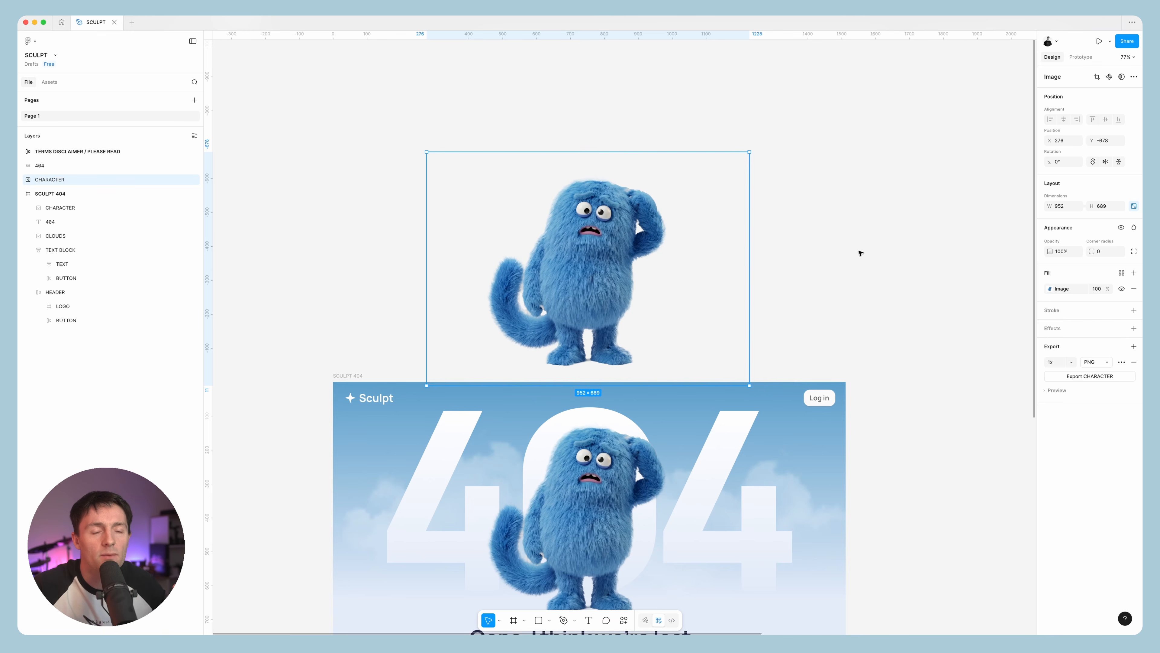
Switch back to the browser and view the JPG to WEBP converter page
{"action": "mouse_move", "coordinate": [510, 649]}
{"action": "left_click", "coordinate": [509, 619]}
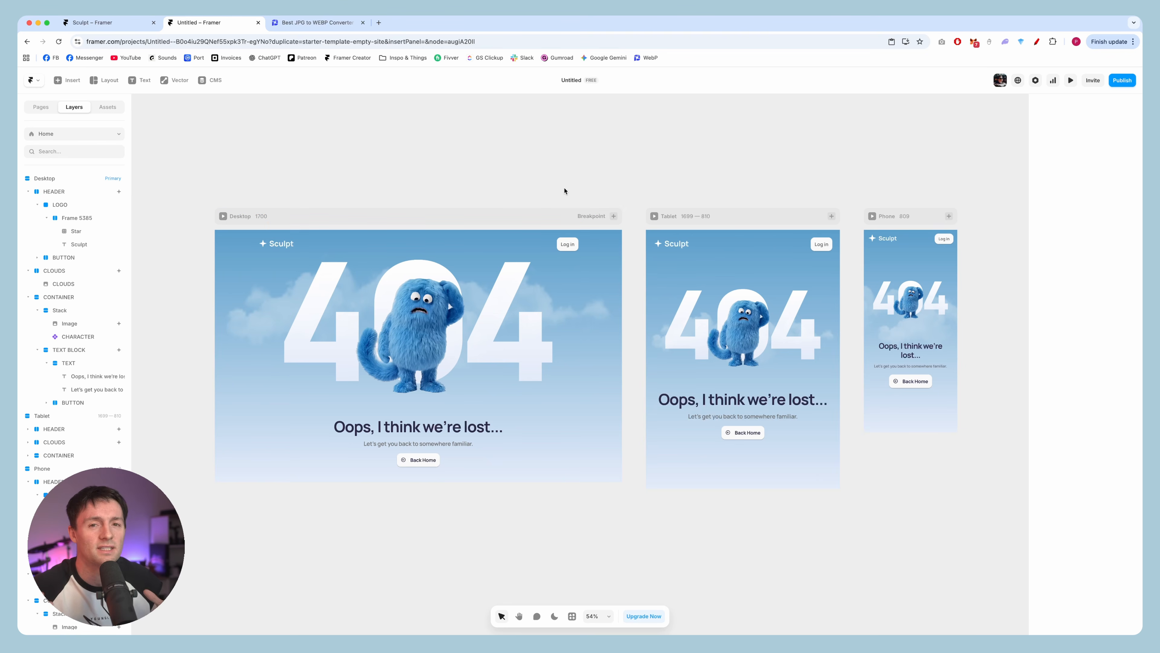
{"action": "left_click", "coordinate": [328, 25]}
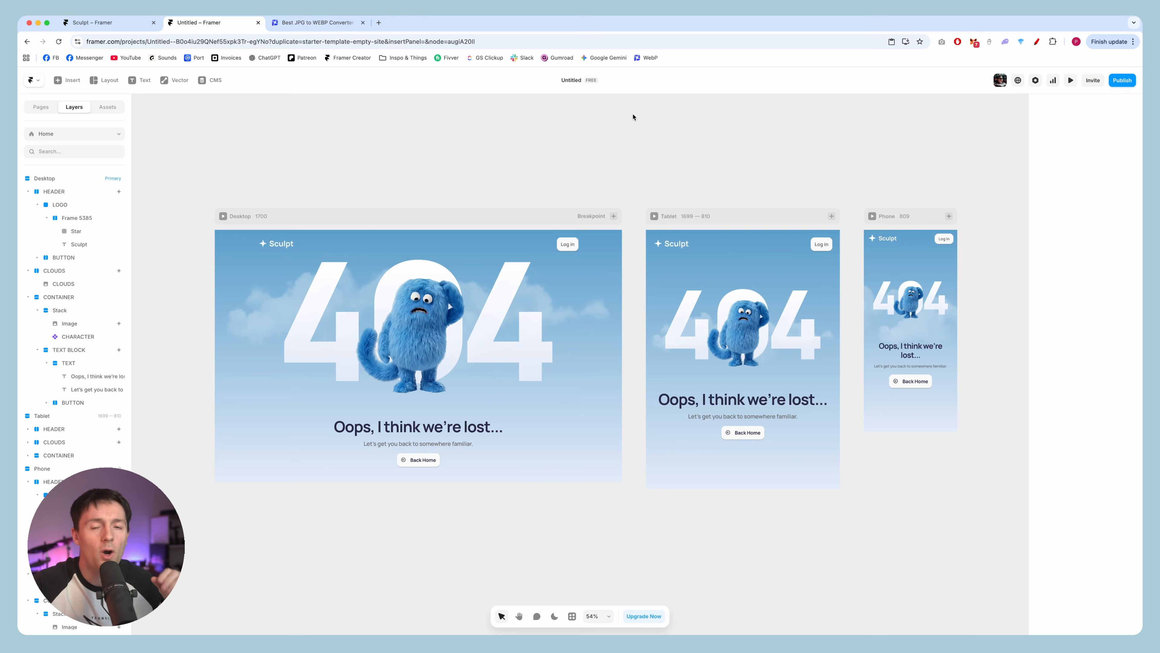
In Framer, upload "CHARACTER-png 2.webp" as the poster image of the desktop CHARACTER video
{"action": "left_click", "coordinate": [418, 329]}
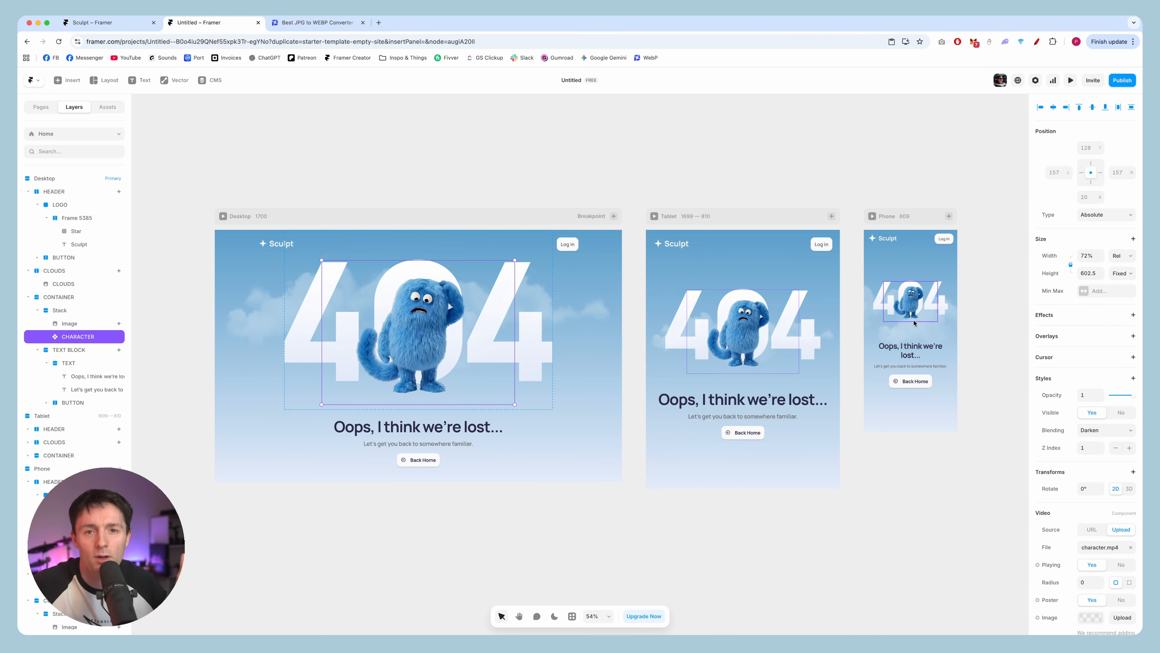
{"action": "scroll", "coordinate": [1003, 418], "scroll_direction": "down", "scroll_amount": 3}
{"action": "scroll", "coordinate": [1054, 535], "scroll_direction": "down", "scroll_amount": 2}
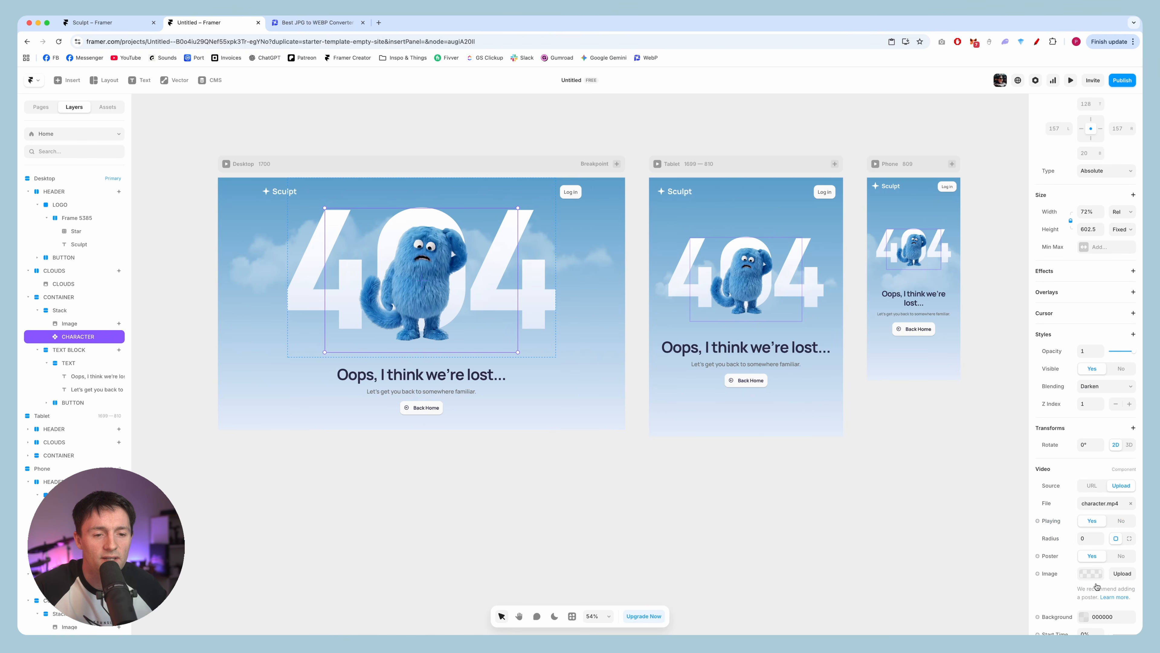
{"action": "left_click", "coordinate": [1091, 573]}
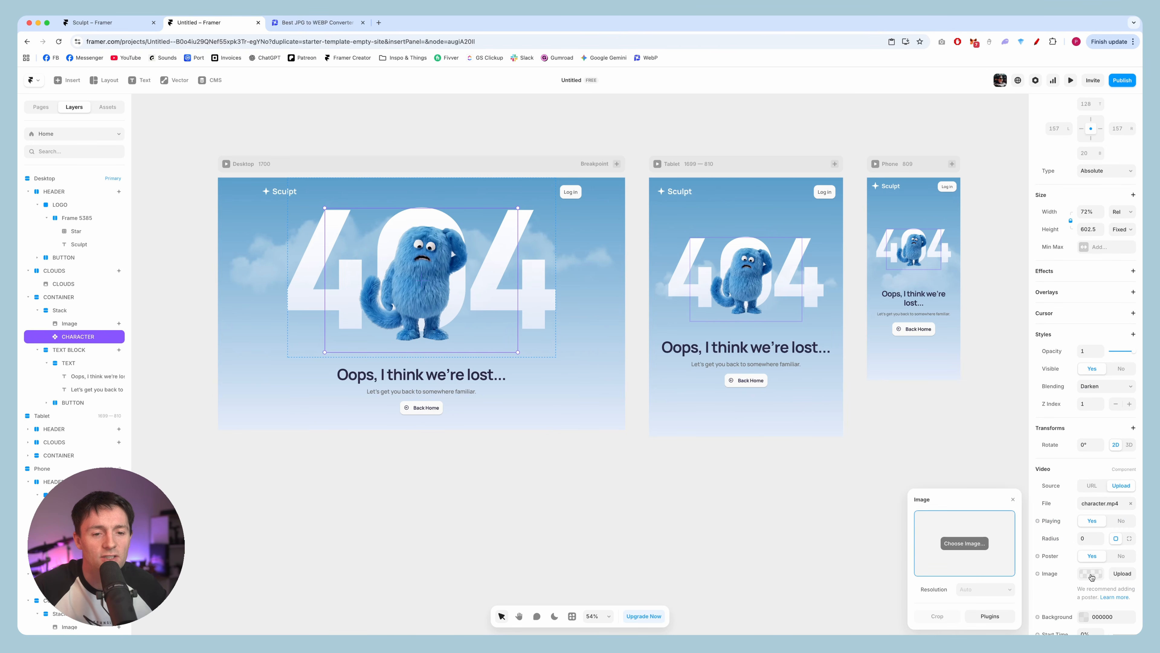
{"action": "left_click", "coordinate": [975, 545]}
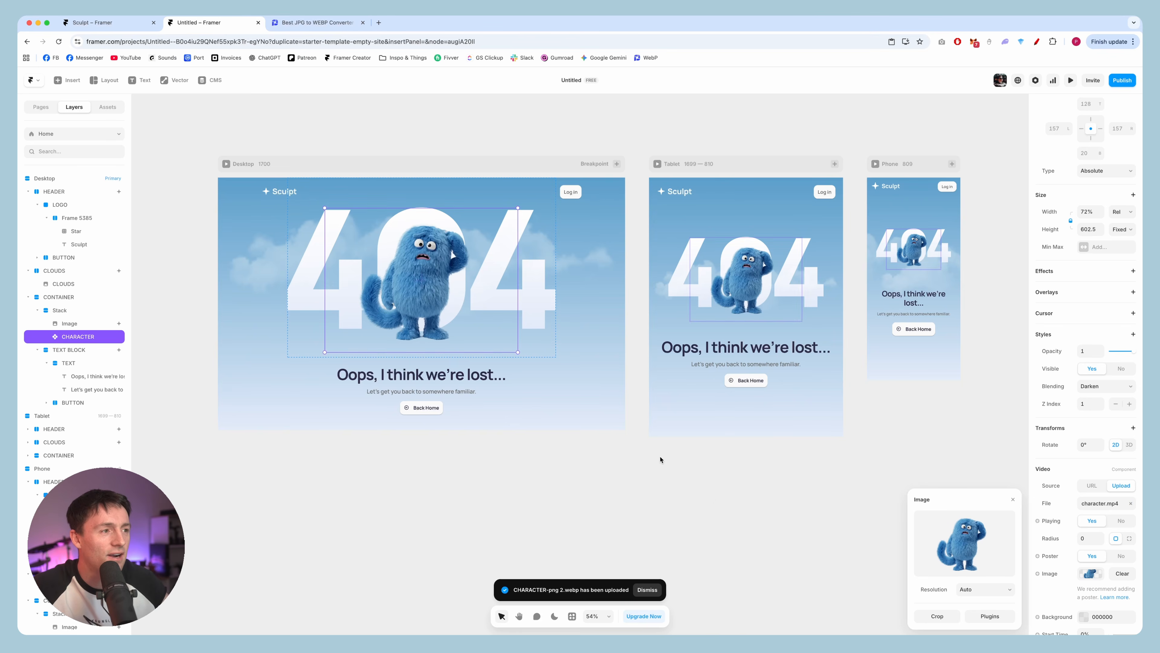
{"action": "left_click", "coordinate": [721, 494]}
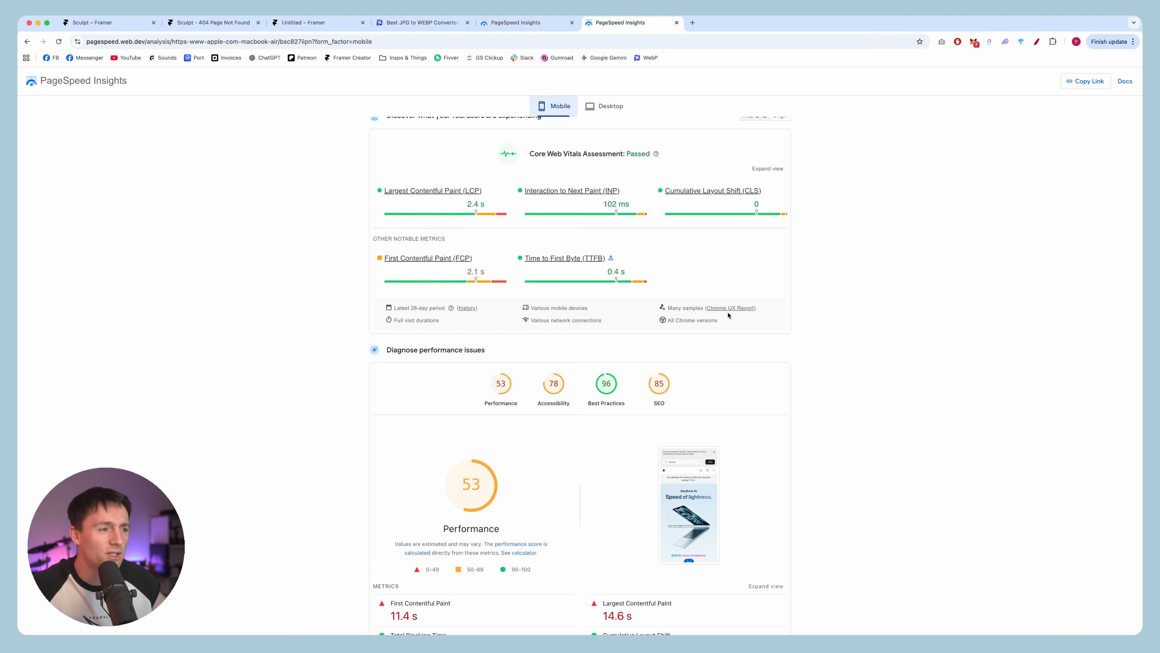
{"action": "scroll", "coordinate": [798, 334], "scroll_direction": "down", "scroll_amount": 2}
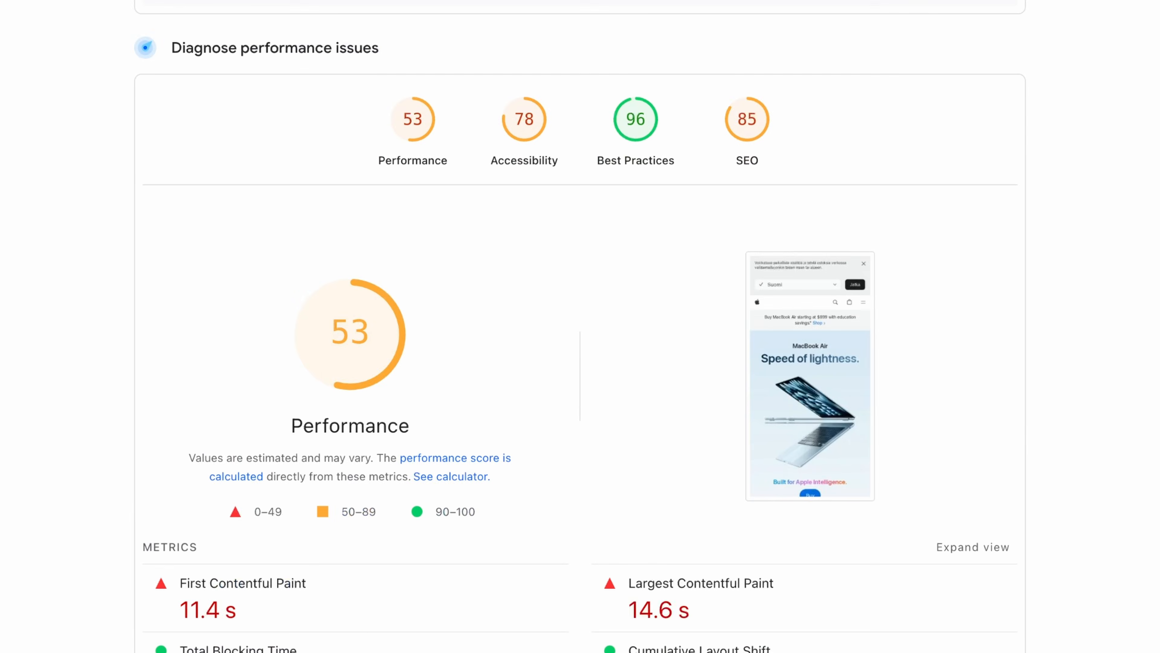